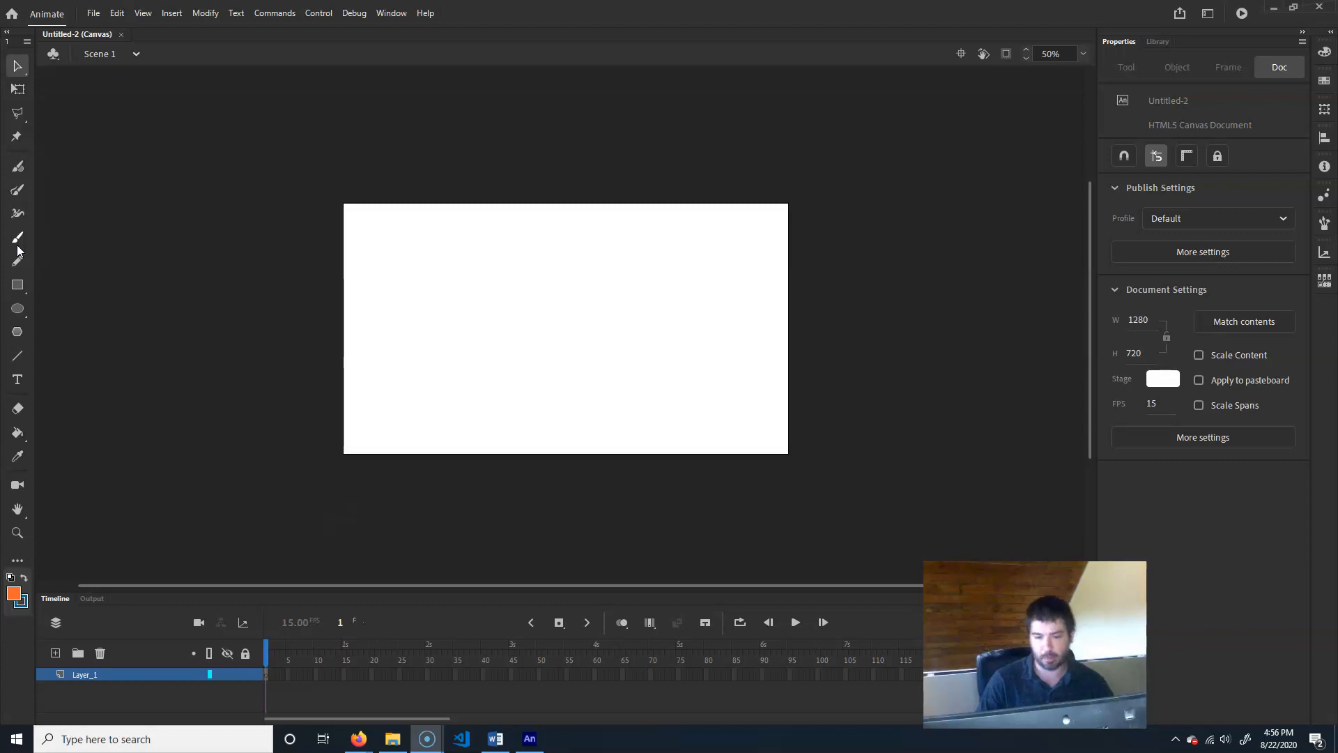
Step: Draw an orange rectangle with a blue outline on the left half of the stage using the Rectangle tool
{"action": "left_click", "coordinate": [16, 306]}
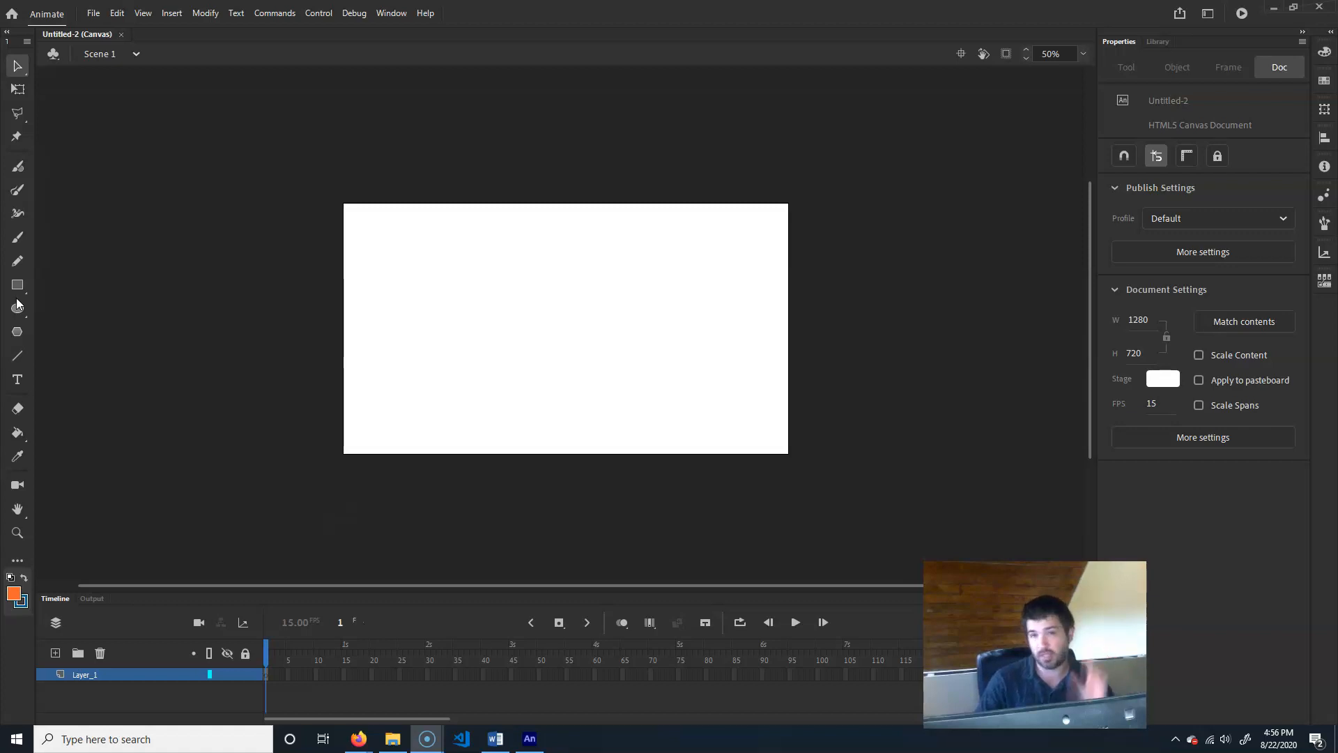
{"action": "left_click", "coordinate": [18, 286]}
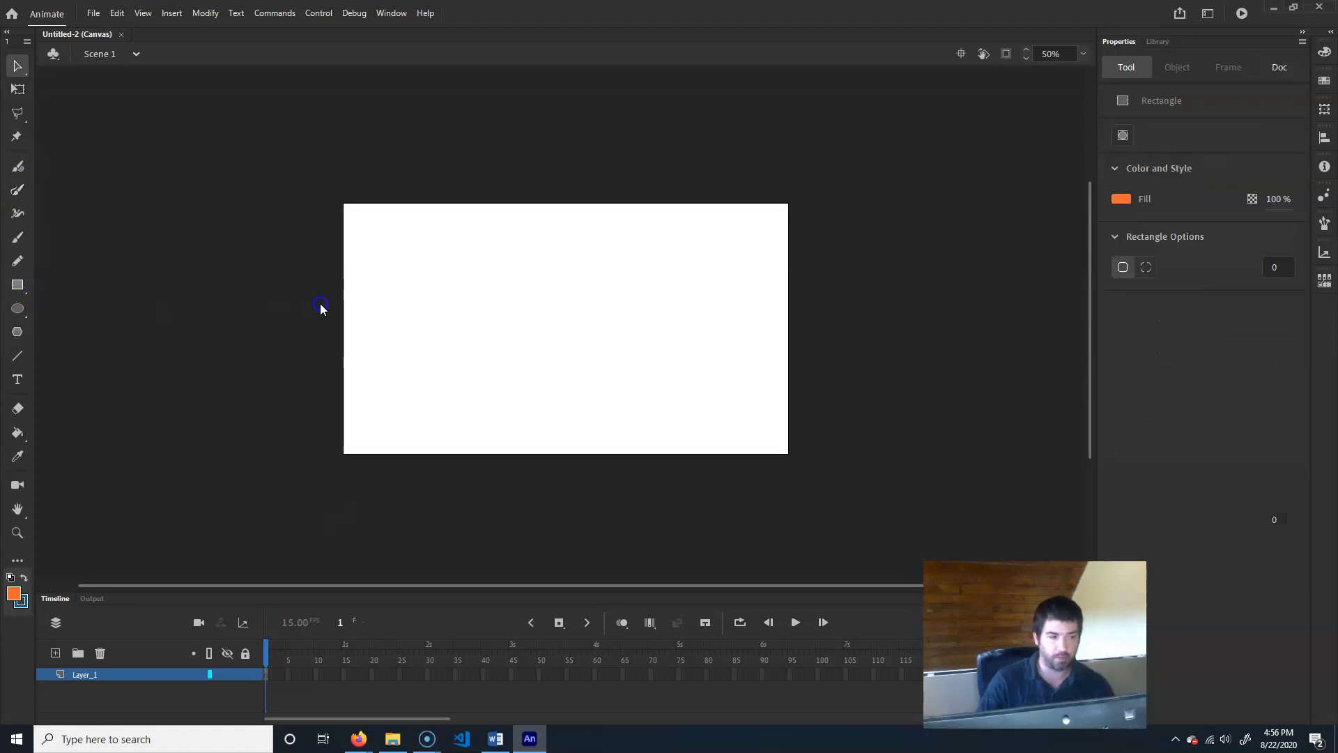
{"action": "left_click_drag", "start_coordinate": [417, 388], "coordinate": [577, 272]}
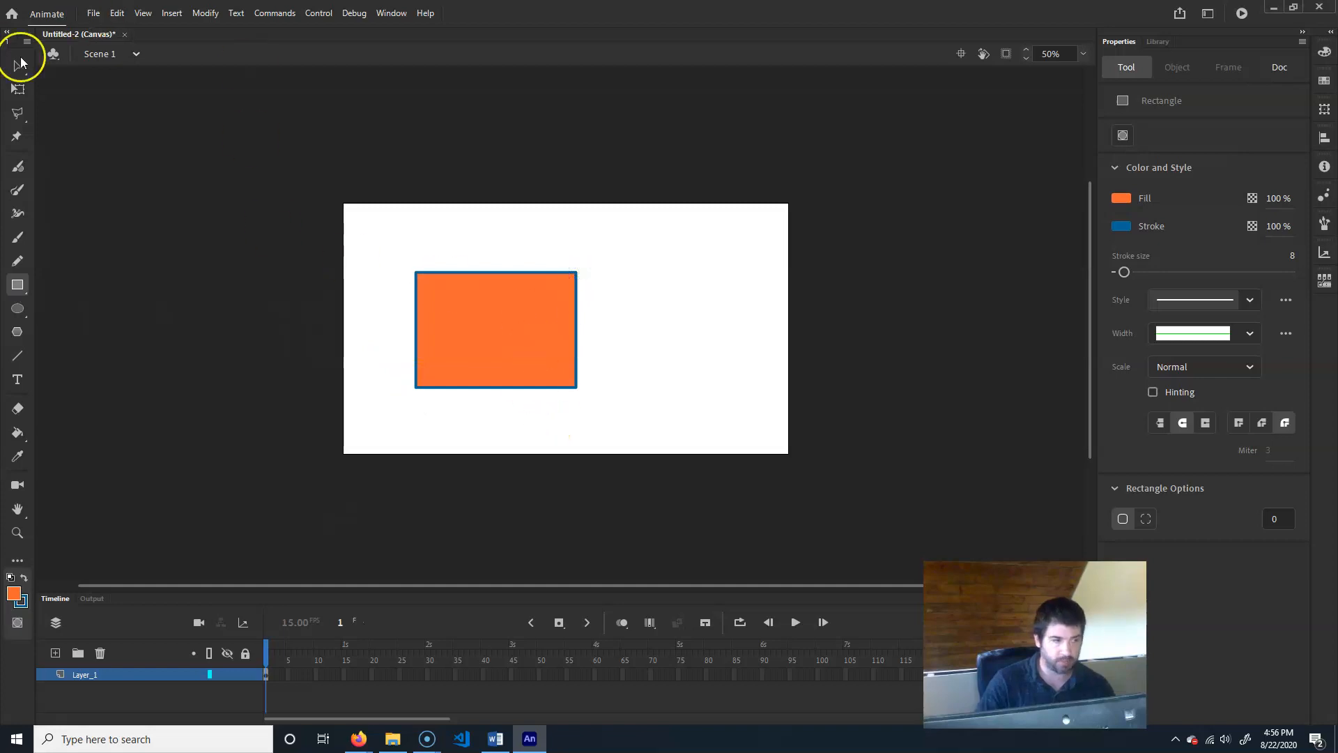
Step: Distort the rectangle by pulling its upper-left corner down and slightly outward
{"action": "left_click", "coordinate": [17, 66]}
{"action": "left_click_drag", "start_coordinate": [398, 197], "coordinate": [666, 480]}
{"action": "key", "text": "ctrl+equal"}
{"action": "key", "text": "ctrl+equal"}
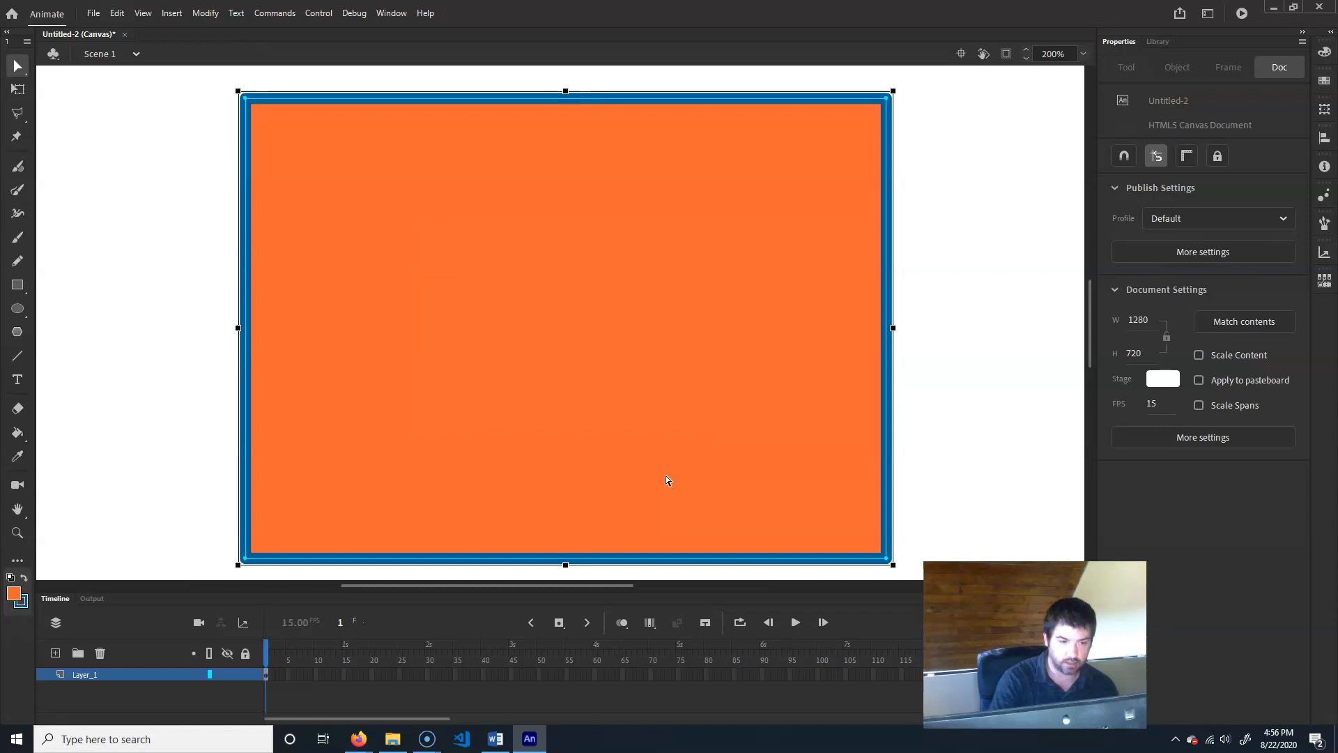
{"action": "left_click", "coordinate": [172, 133]}
{"action": "left_click", "coordinate": [311, 161]}
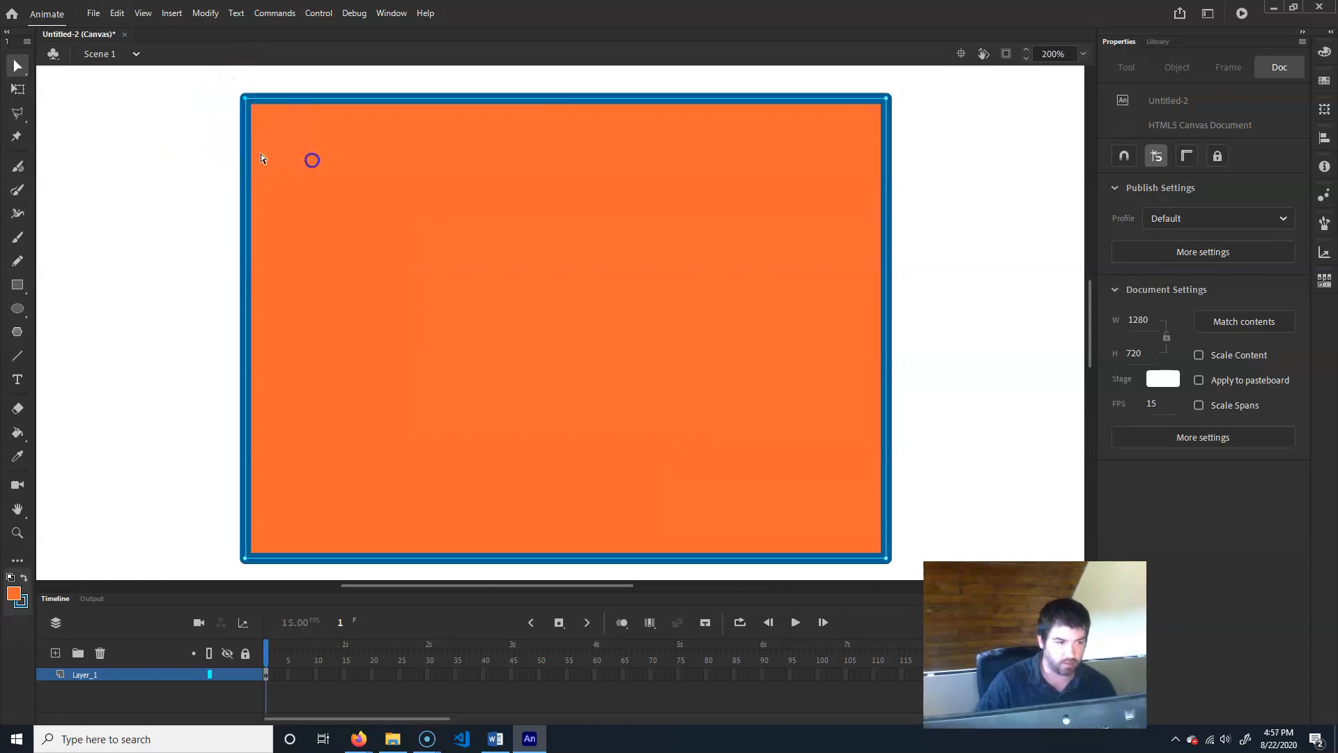
{"action": "left_click_drag", "start_coordinate": [253, 98], "coordinate": [203, 314]}
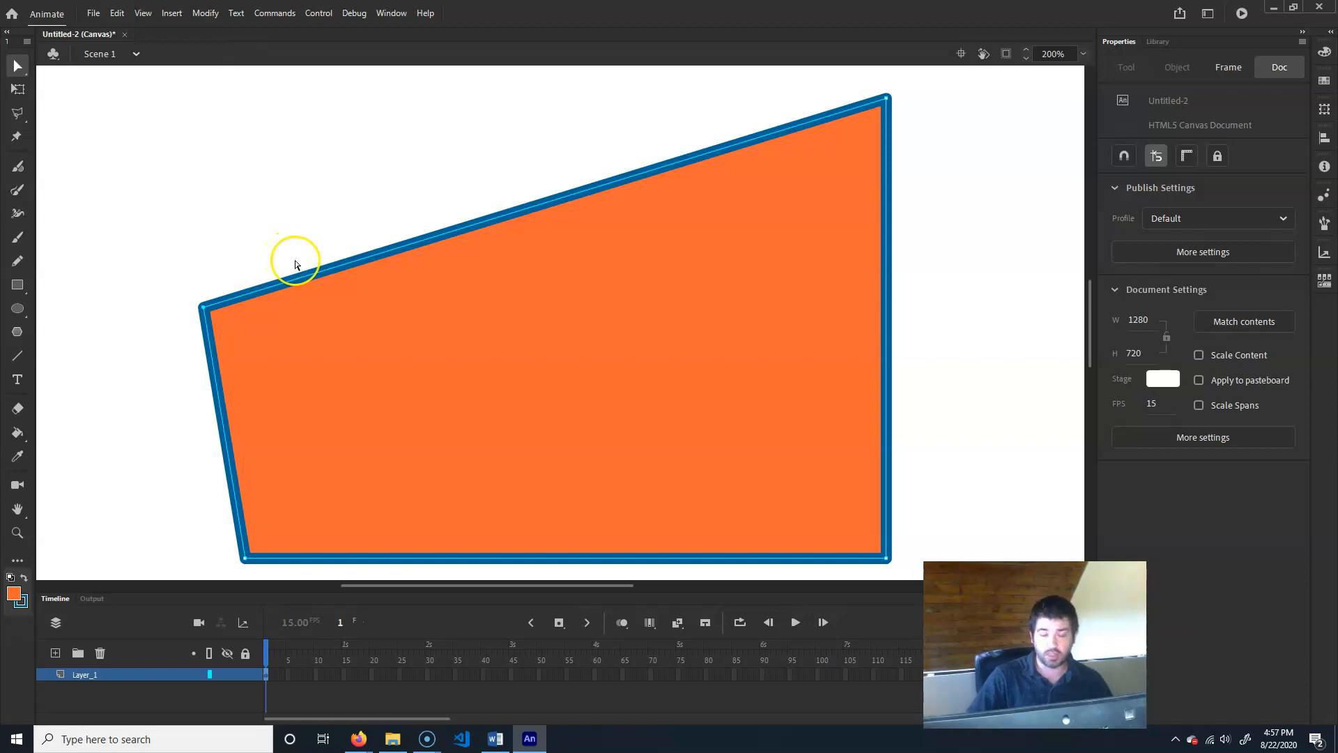
{"action": "key", "text": "ctrl+minus"}
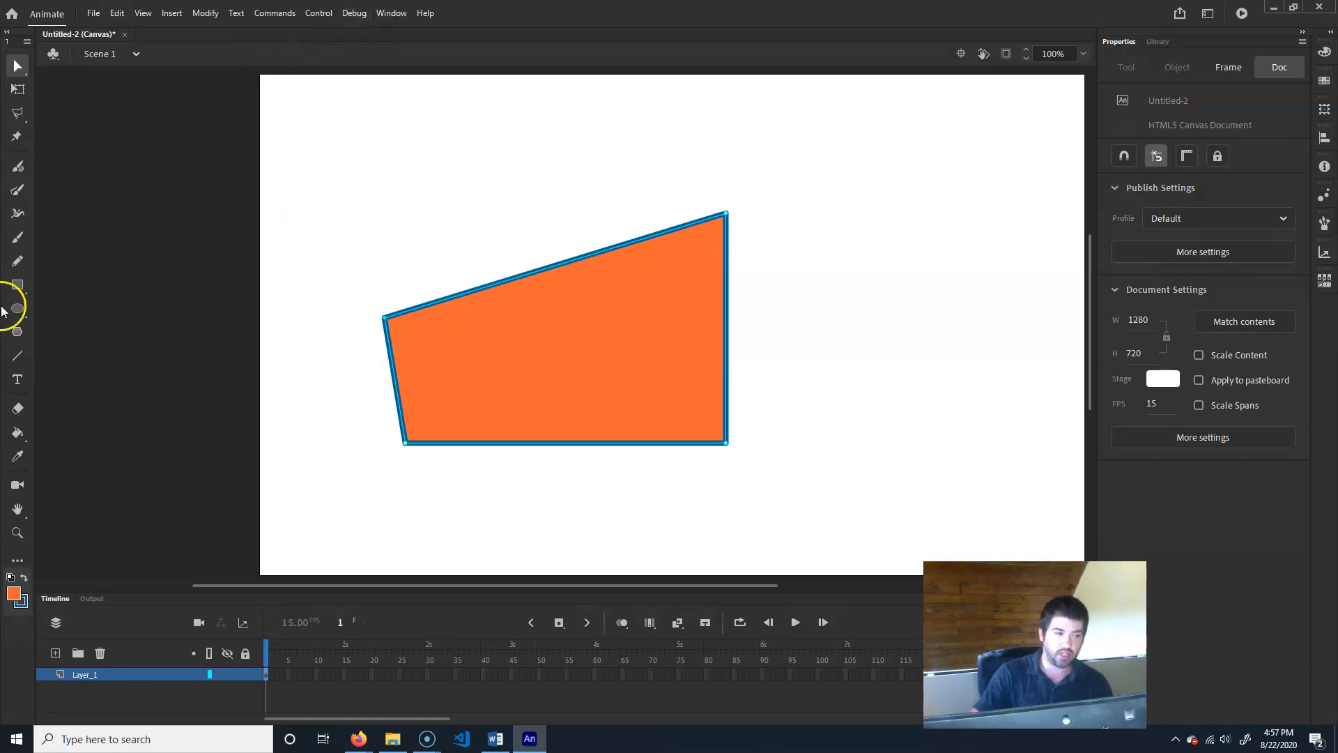
Step: Delete the distorted shape, including its fill and outline, from the stage
{"action": "left_click", "coordinate": [16, 285]}
{"action": "left_click", "coordinate": [580, 355]}
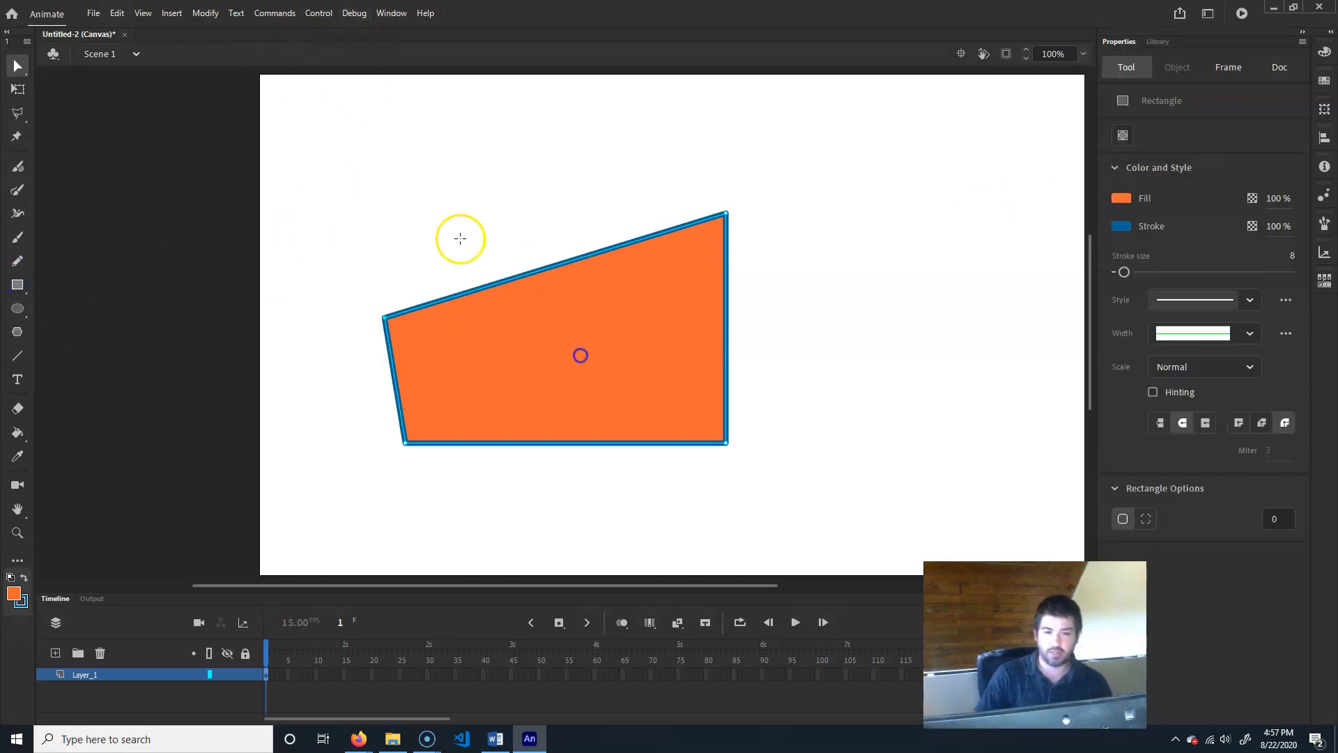
{"action": "left_click", "coordinate": [20, 65]}
{"action": "left_click", "coordinate": [582, 349]}
{"action": "key", "text": "Delete"}
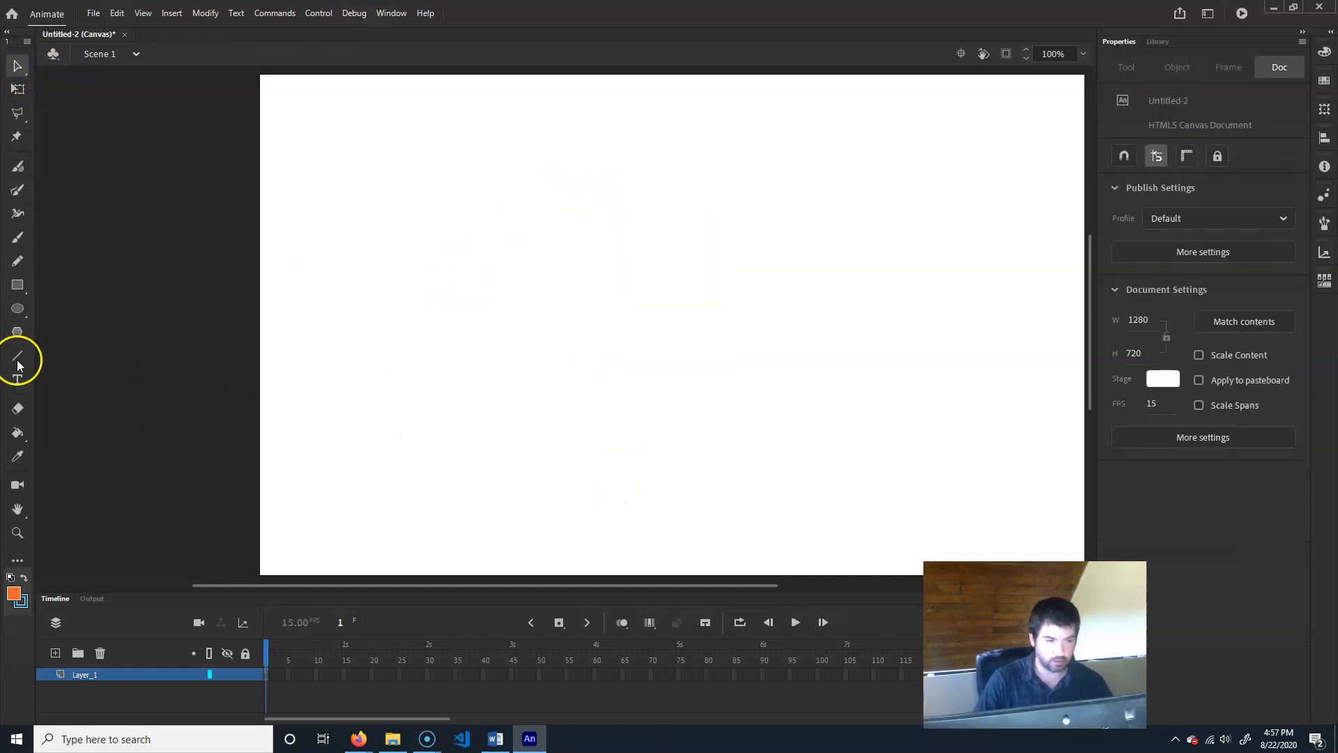
Step: Turn on Object Drawing mode for the Rectangle tool and draw a rectangle about 230 by 180 on the left of the stage
{"action": "left_click", "coordinate": [17, 287]}
{"action": "left_click", "coordinate": [1122, 137]}
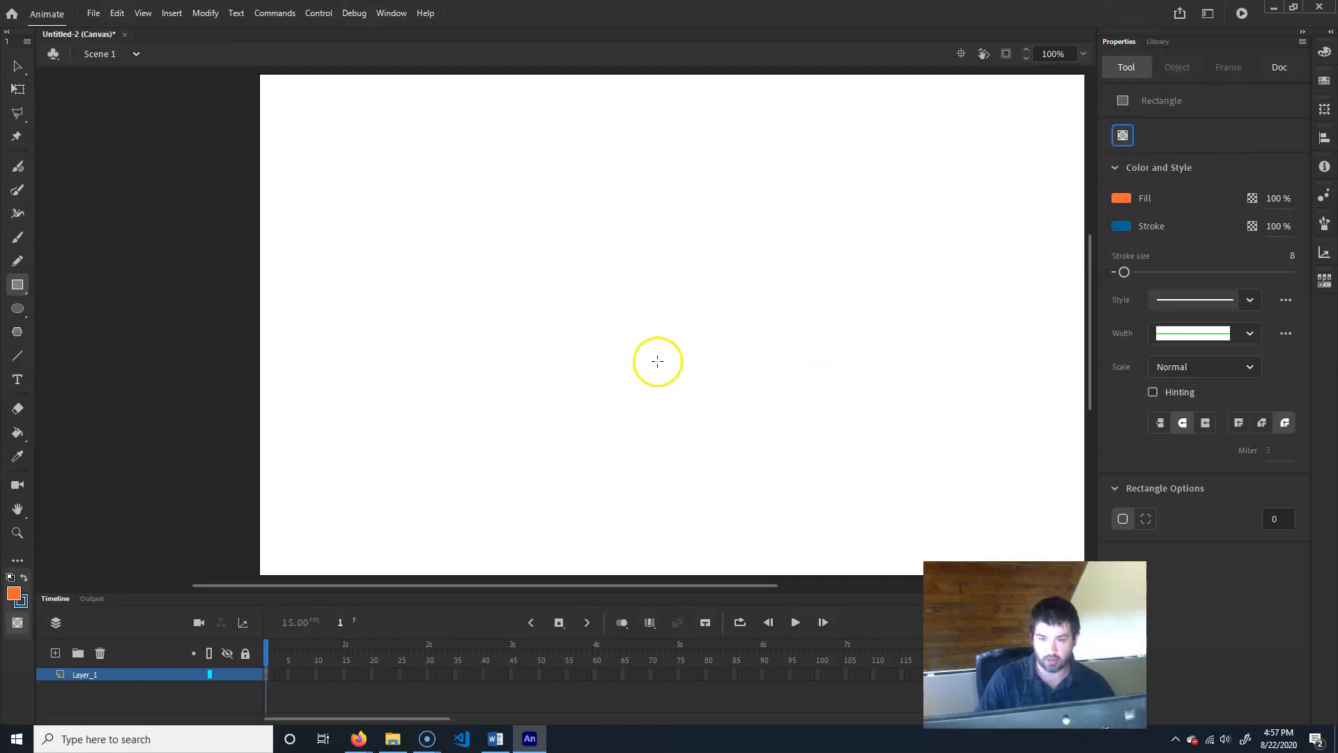
{"action": "left_click_drag", "start_coordinate": [368, 350], "coordinate": [409, 389]}
{"action": "left_click_drag", "start_coordinate": [492, 285], "coordinate": [533, 260]}
Step: Undo a second rectangle and draw an oval about 170 by 160 in its place, beside the first rectangle
{"action": "mouse_move", "coordinate": [594, 422]}
{"action": "left_mouse_down"}
{"action": "mouse_move", "coordinate": [776, 260]}
{"action": "mouse_move", "coordinate": [758, 307]}
{"action": "left_mouse_up"}
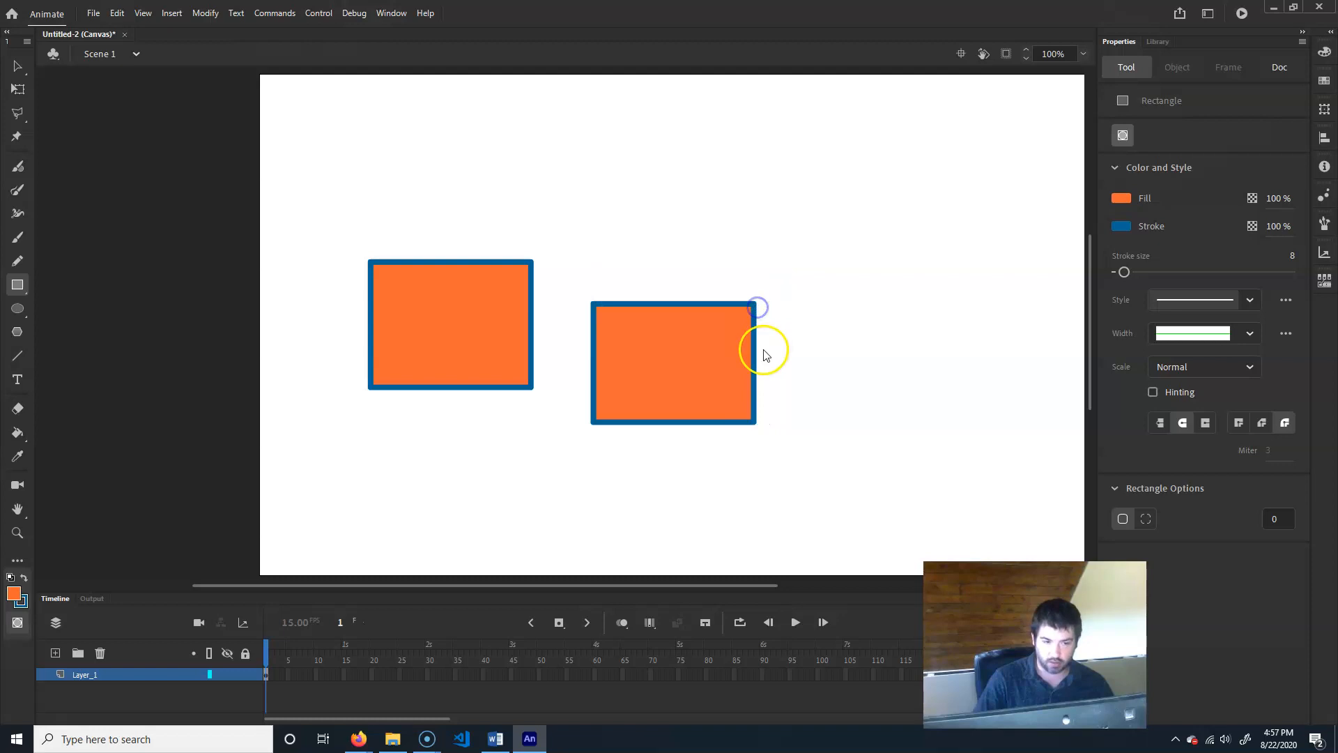
{"action": "key", "text": "ctrl+z"}
{"action": "left_click", "coordinate": [17, 308]}
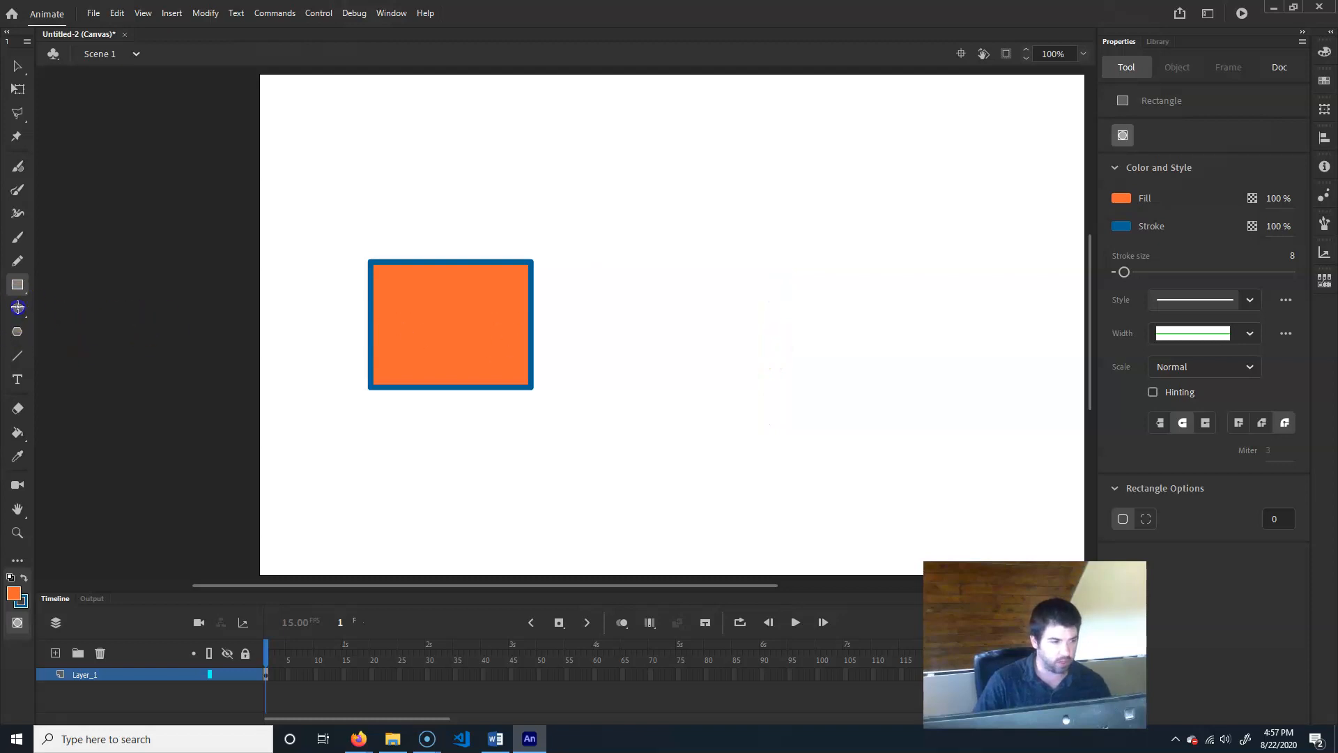
{"action": "left_click_drag", "start_coordinate": [589, 425], "coordinate": [712, 303]}
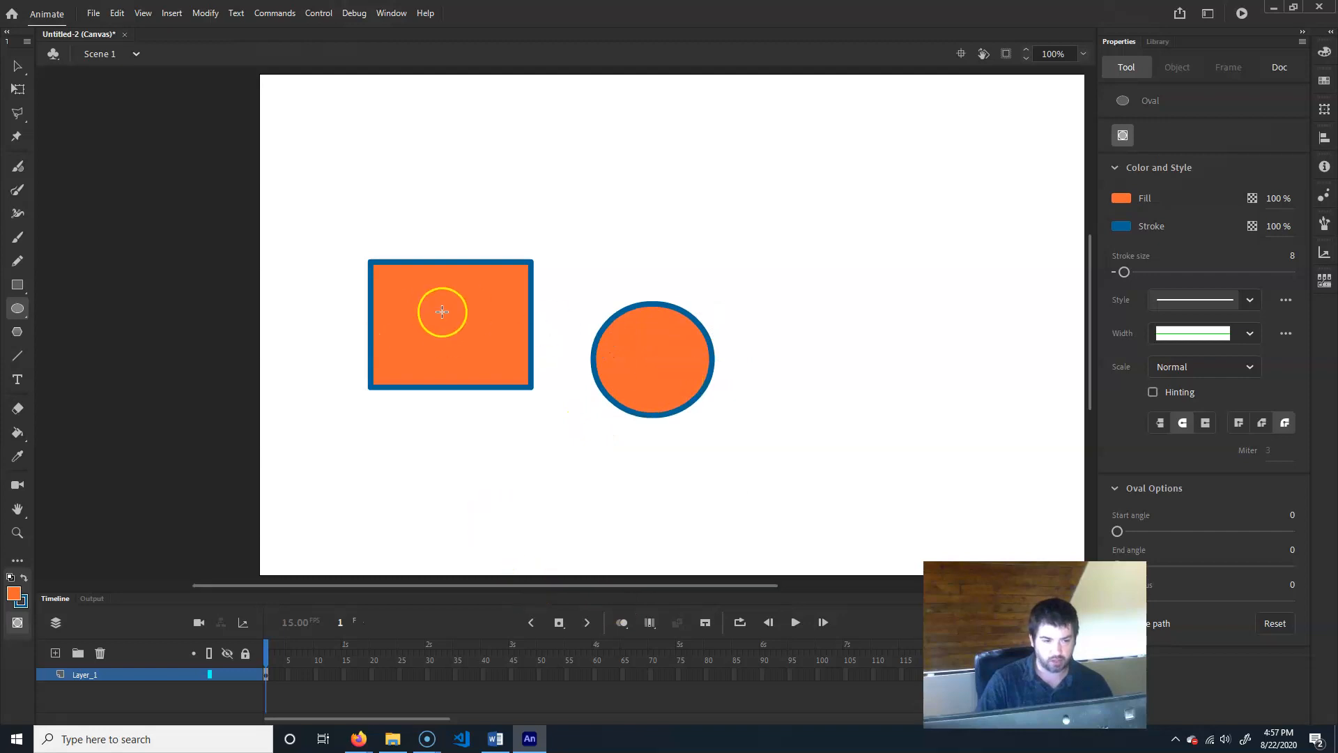
Step: Move the oval over the rectangle's lower-right corner, deselect it, and move it clear of the rectangle again
{"action": "left_click", "coordinate": [23, 65]}
{"action": "left_click", "coordinate": [627, 320]}
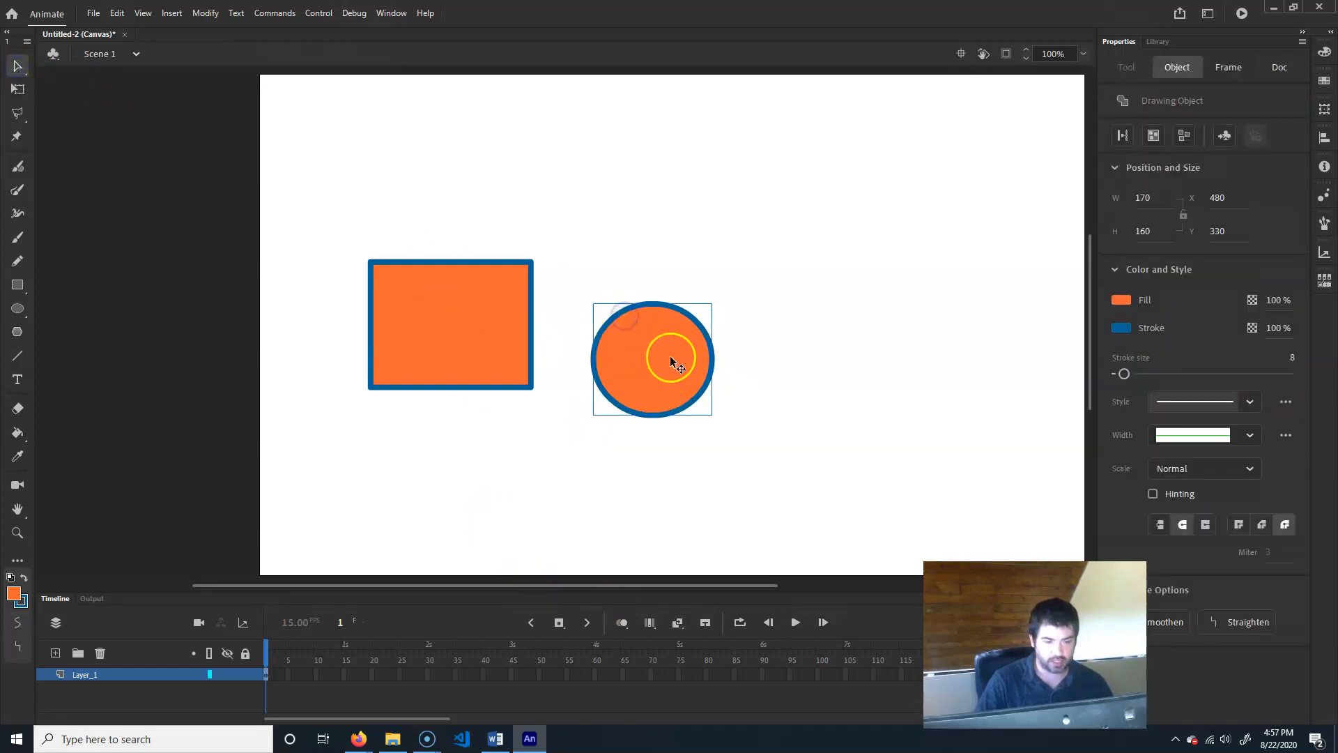
{"action": "left_click_drag", "start_coordinate": [675, 362], "coordinate": [532, 378]}
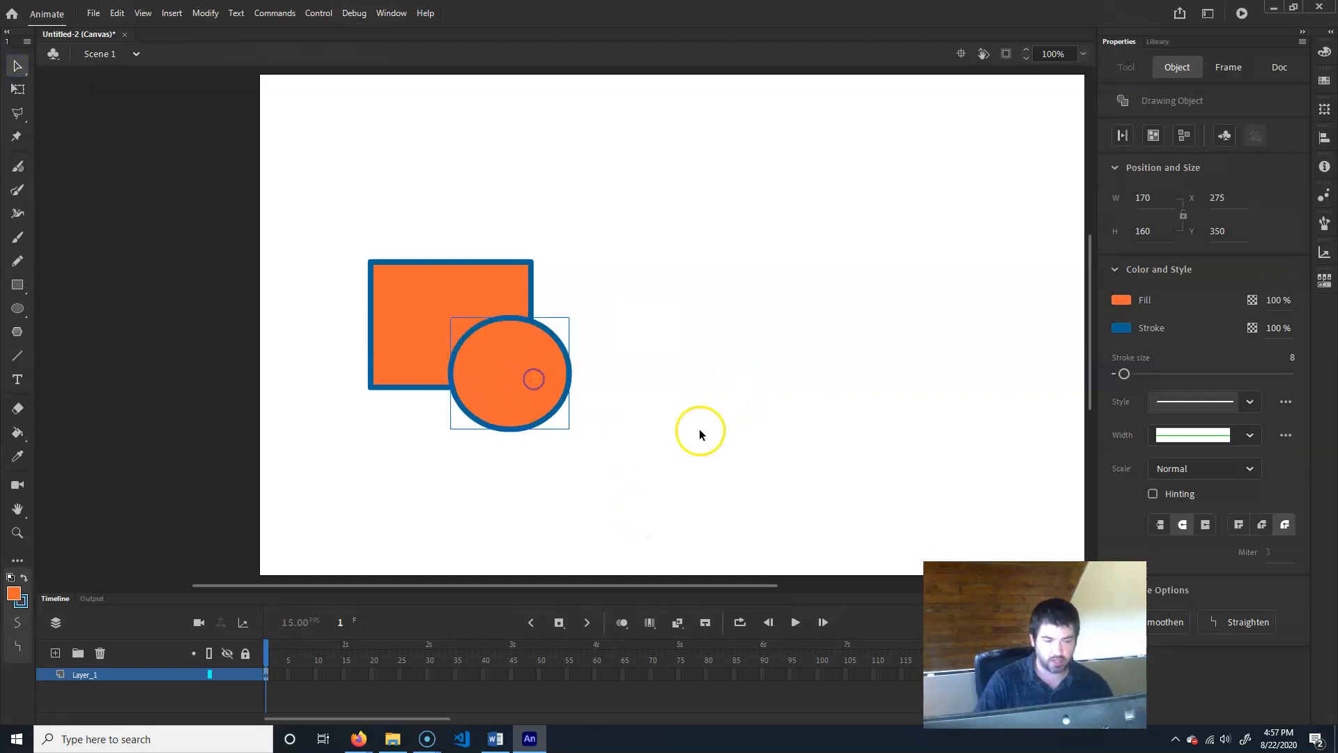
{"action": "left_click", "coordinate": [892, 299]}
{"action": "left_click", "coordinate": [504, 376]}
{"action": "left_click_drag", "start_coordinate": [496, 380], "coordinate": [720, 366]}
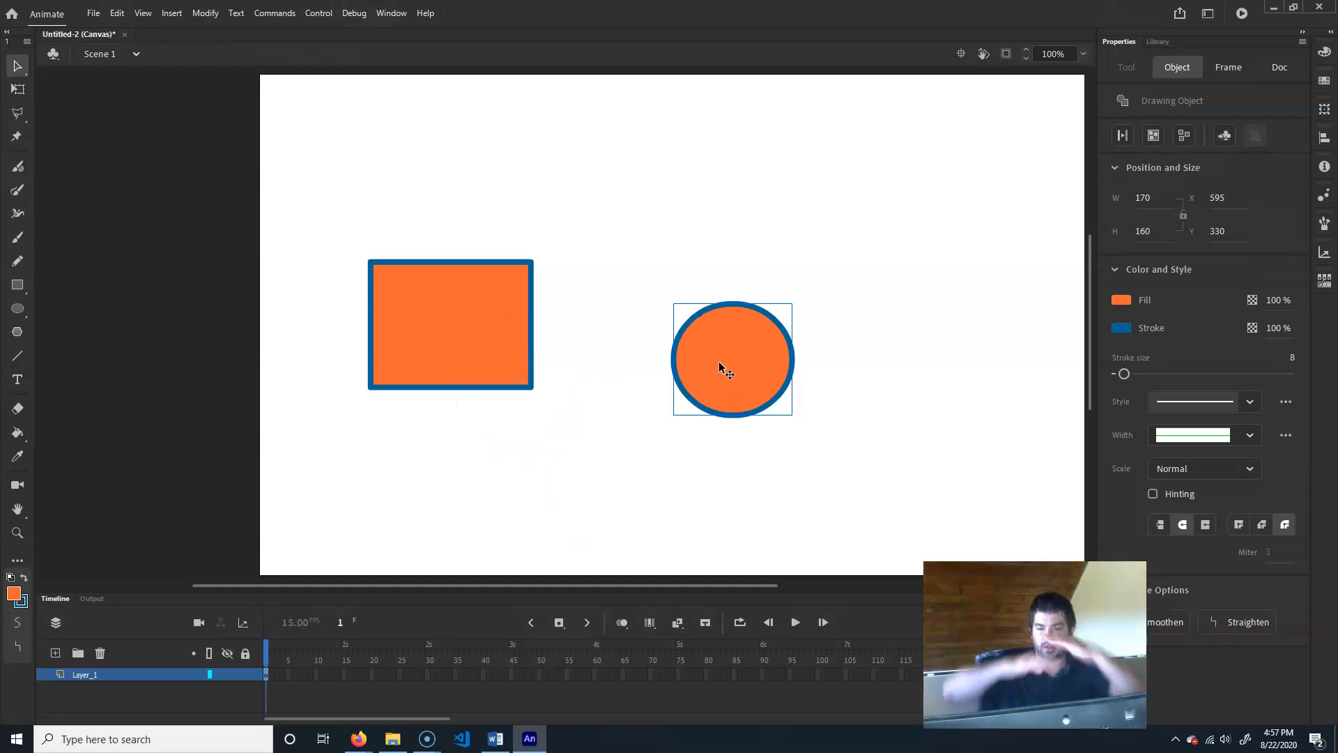
Step: Bring the rectangle to the front of the stacking order and shift it slightly toward the oval
{"action": "left_click", "coordinate": [733, 377]}
{"action": "left_click_drag", "start_coordinate": [458, 306], "coordinate": [502, 304]}
{"action": "mouse_move", "coordinate": [751, 378]}
{"action": "left_mouse_down"}
{"action": "mouse_move", "coordinate": [613, 369]}
{"action": "mouse_move", "coordinate": [751, 364]}
{"action": "left_mouse_up"}
{"action": "left_click_drag", "start_coordinate": [529, 362], "coordinate": [505, 348]}
{"action": "left_click", "coordinate": [205, 14]}
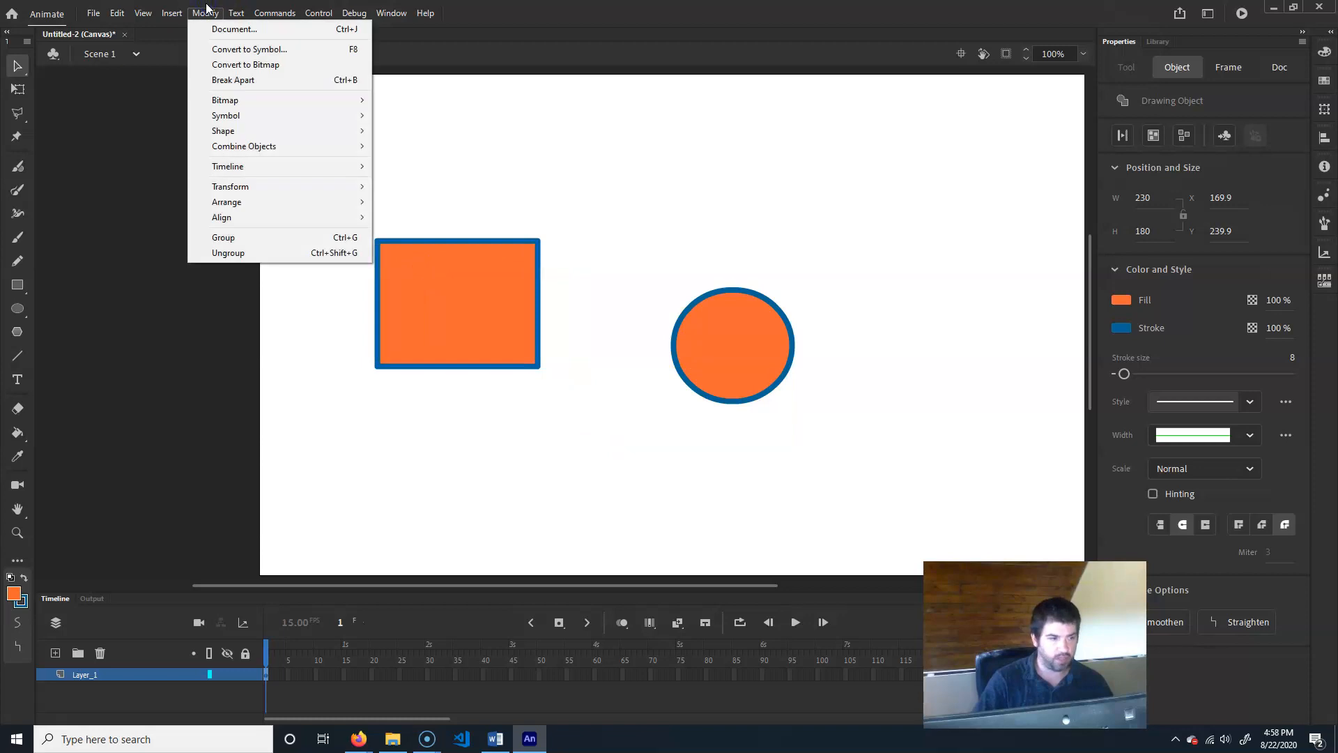
{"action": "mouse_move", "coordinate": [260, 210]}
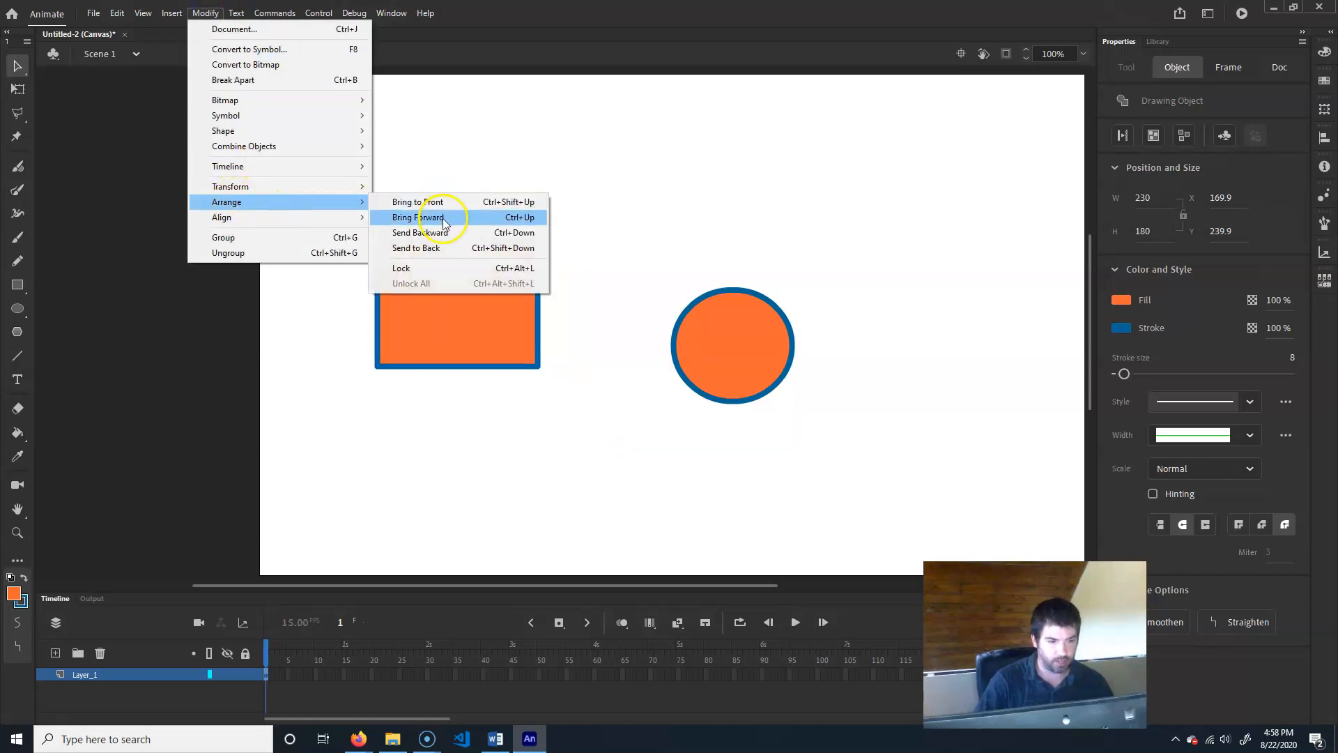
{"action": "left_click", "coordinate": [454, 204]}
{"action": "mouse_move", "coordinate": [453, 278]}
{"action": "left_mouse_down"}
{"action": "mouse_move", "coordinate": [662, 329]}
{"action": "mouse_move", "coordinate": [619, 383]}
{"action": "mouse_move", "coordinate": [636, 374]}
{"action": "mouse_move", "coordinate": [475, 263]}
{"action": "mouse_move", "coordinate": [483, 283]}
{"action": "left_mouse_up"}
Step: Bring the oval to the front of the stacking order and place it over the rectangle's lower-right corner
{"action": "left_click", "coordinate": [716, 340]}
{"action": "left_click", "coordinate": [205, 12]}
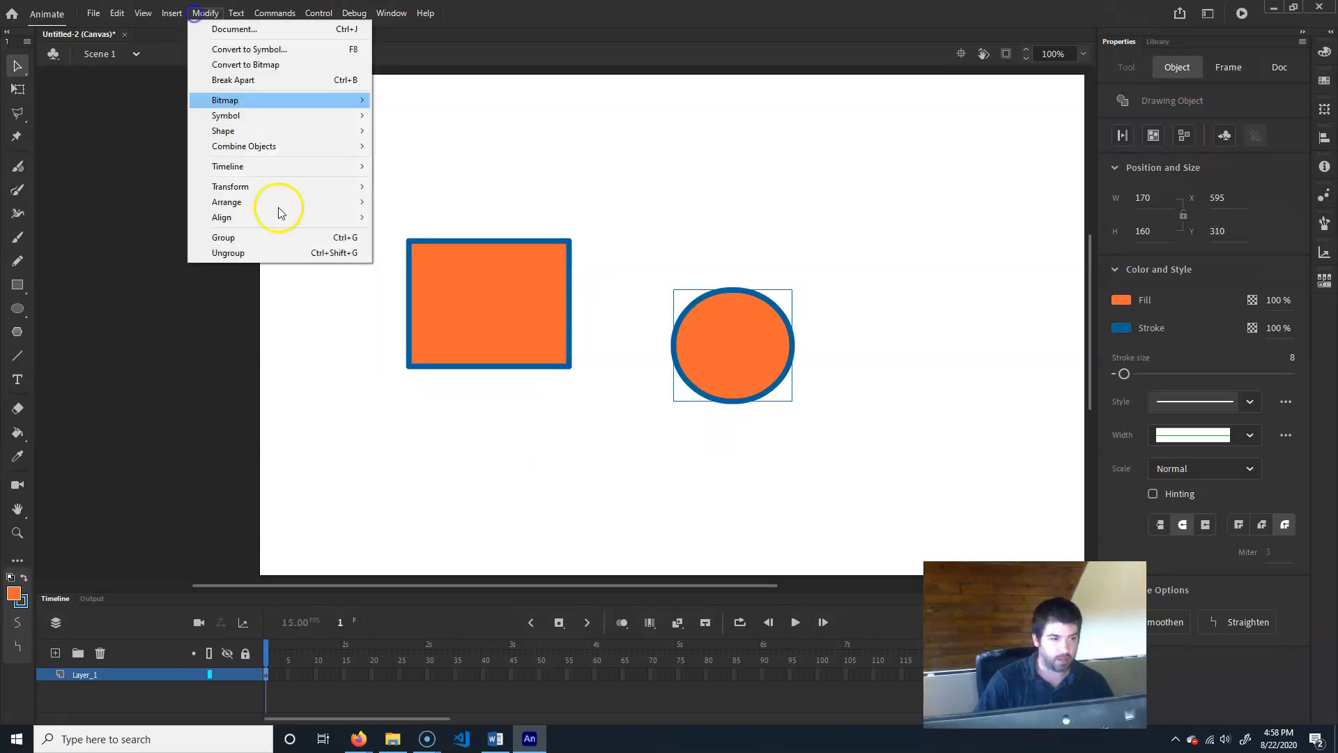
{"action": "mouse_move", "coordinate": [304, 205]}
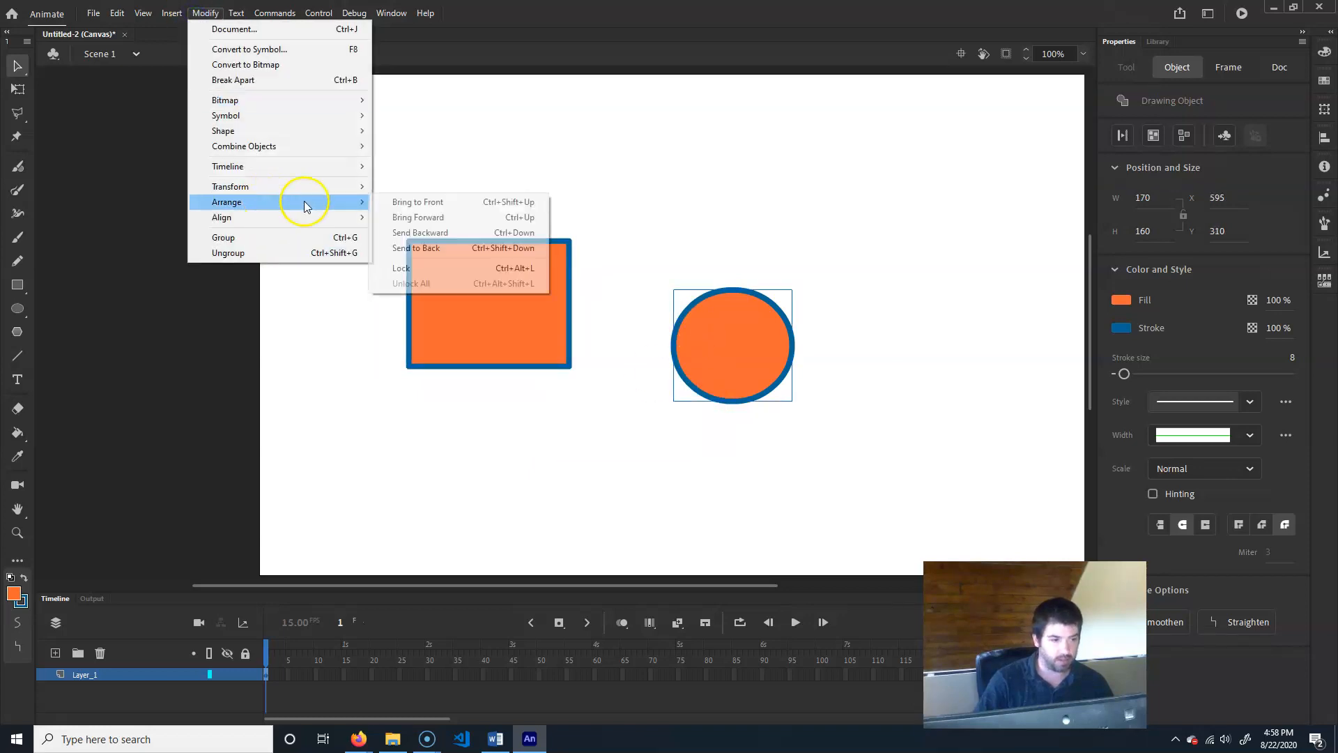
{"action": "left_click", "coordinate": [461, 201]}
{"action": "mouse_move", "coordinate": [784, 355]}
{"action": "left_mouse_down"}
{"action": "mouse_move", "coordinate": [654, 326]}
{"action": "mouse_move", "coordinate": [772, 374]}
{"action": "left_mouse_up"}
{"action": "left_click_drag", "start_coordinate": [495, 306], "coordinate": [545, 354]}
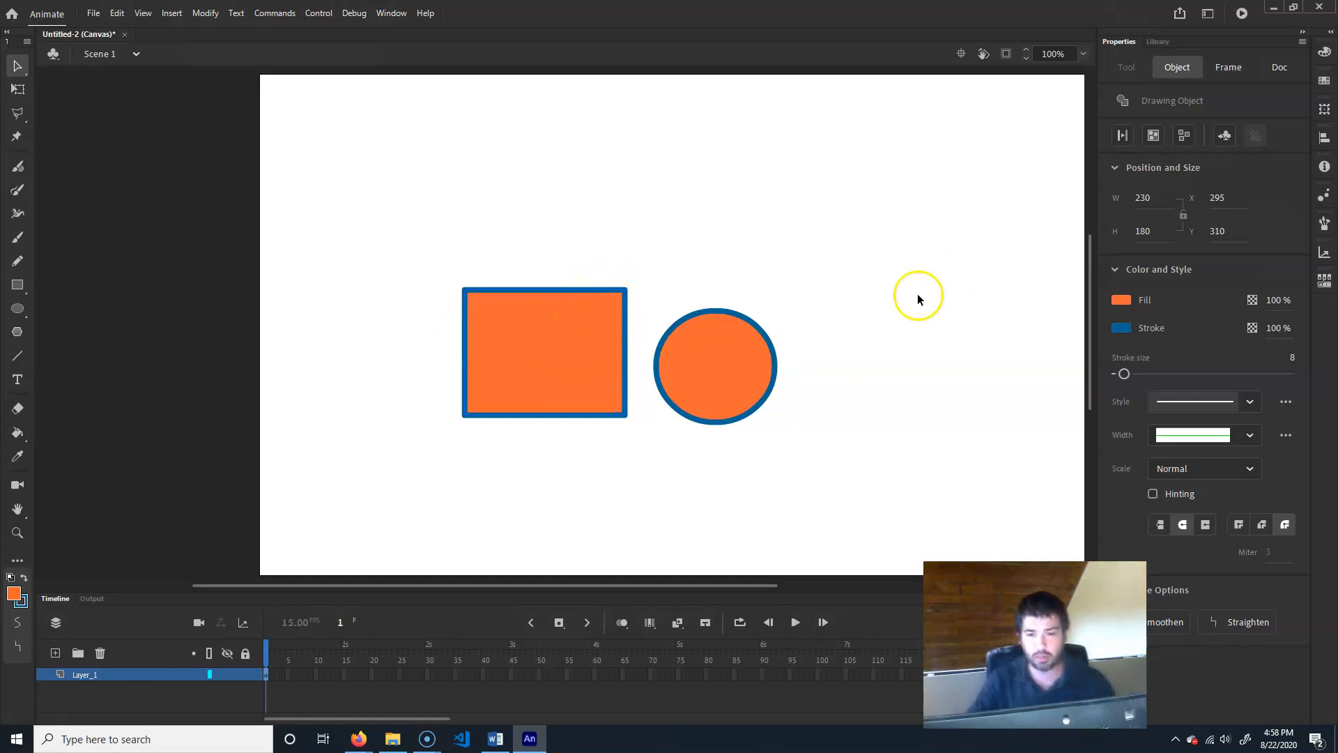
{"action": "left_click_drag", "start_coordinate": [760, 383], "coordinate": [648, 418]}
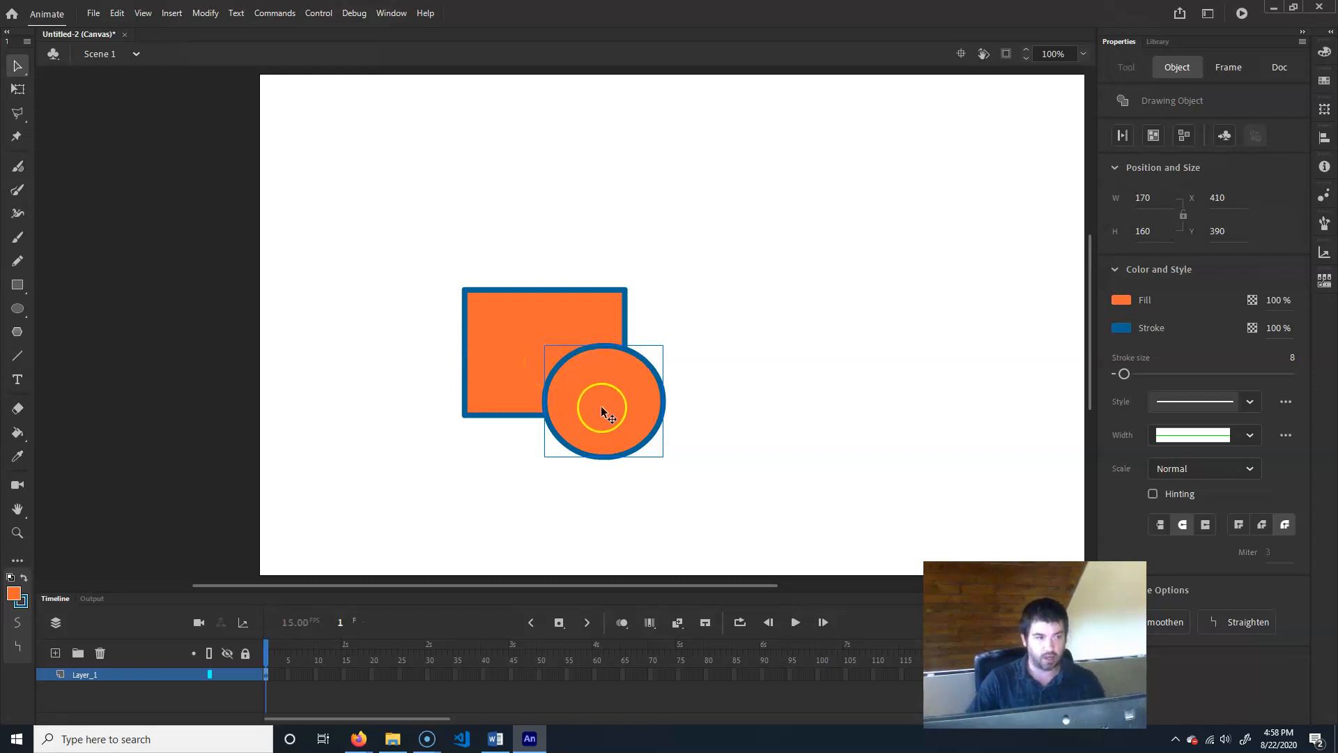
Step: Edit inside the rectangle's drawing object, pulling its upper-right corner upward and bending its right edge outward, and return to Scene 1
{"action": "double_click", "coordinate": [496, 322]}
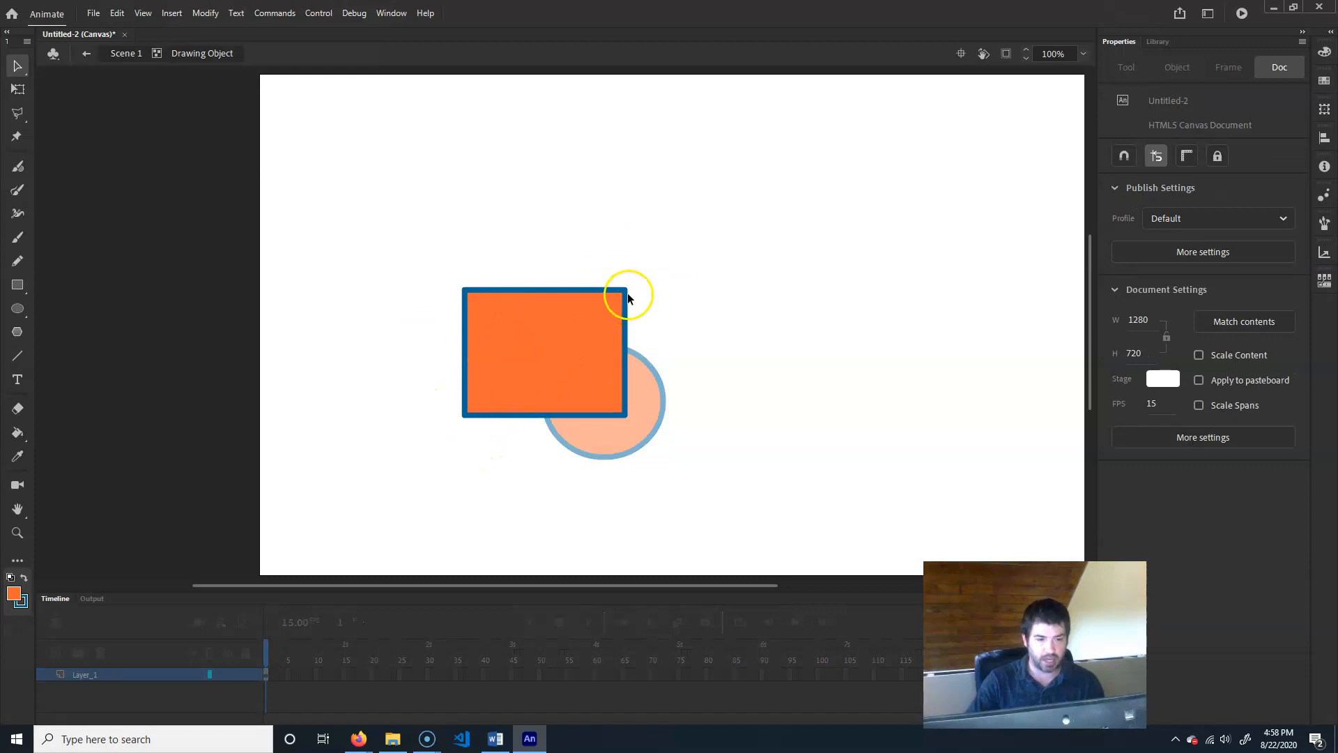
{"action": "left_click_drag", "start_coordinate": [626, 289], "coordinate": [619, 214]}
{"action": "mouse_move", "coordinate": [618, 320]}
{"action": "left_mouse_down"}
{"action": "mouse_move", "coordinate": [684, 307]}
{"action": "mouse_move", "coordinate": [626, 327]}
{"action": "left_mouse_up"}
{"action": "key", "text": "ctrl+z"}
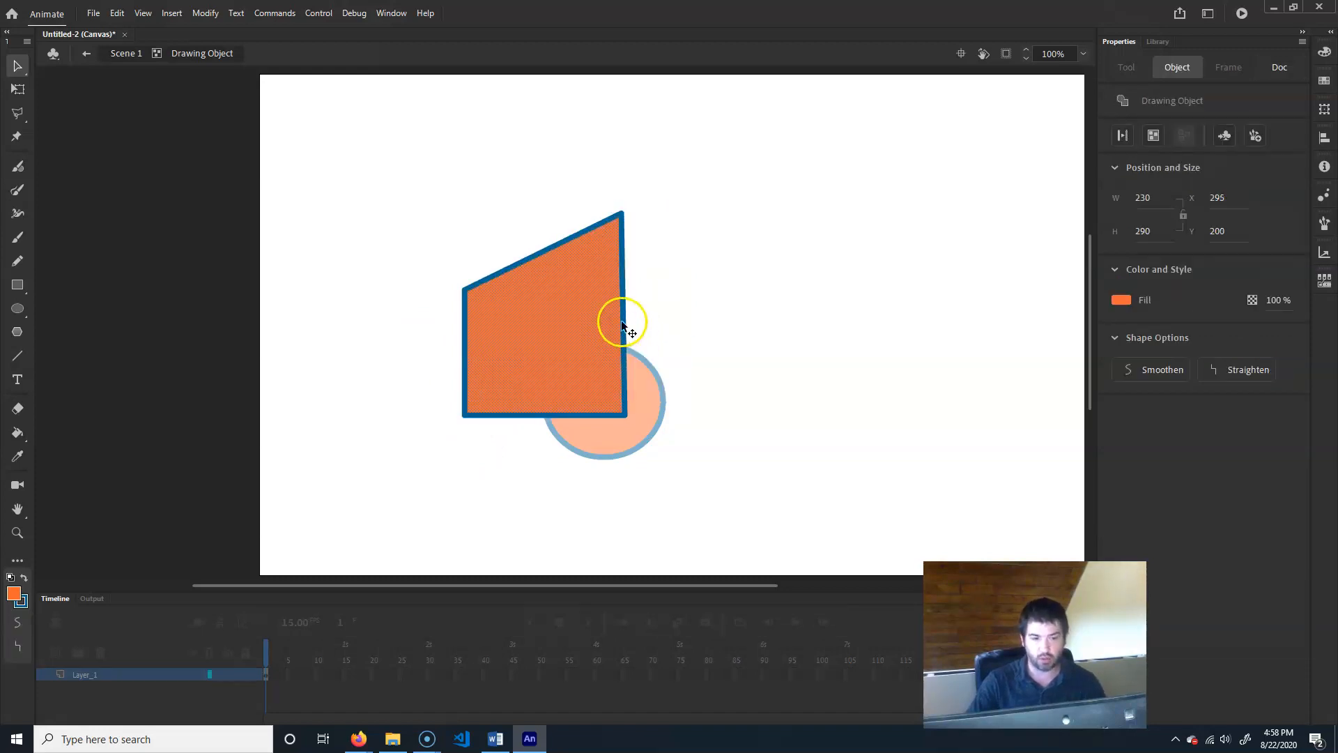
{"action": "left_click", "coordinate": [656, 313]}
{"action": "left_click_drag", "start_coordinate": [624, 331], "coordinate": [693, 311]}
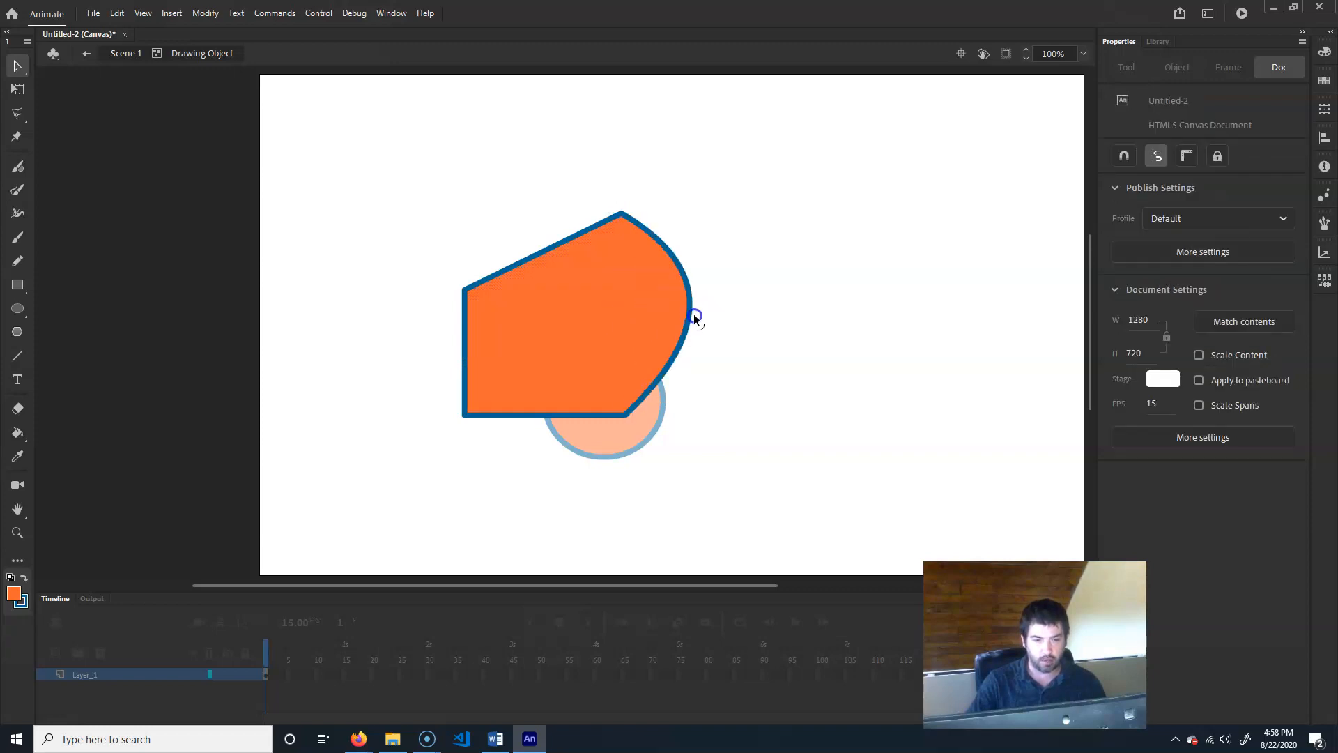
{"action": "left_click", "coordinate": [1144, 44]}
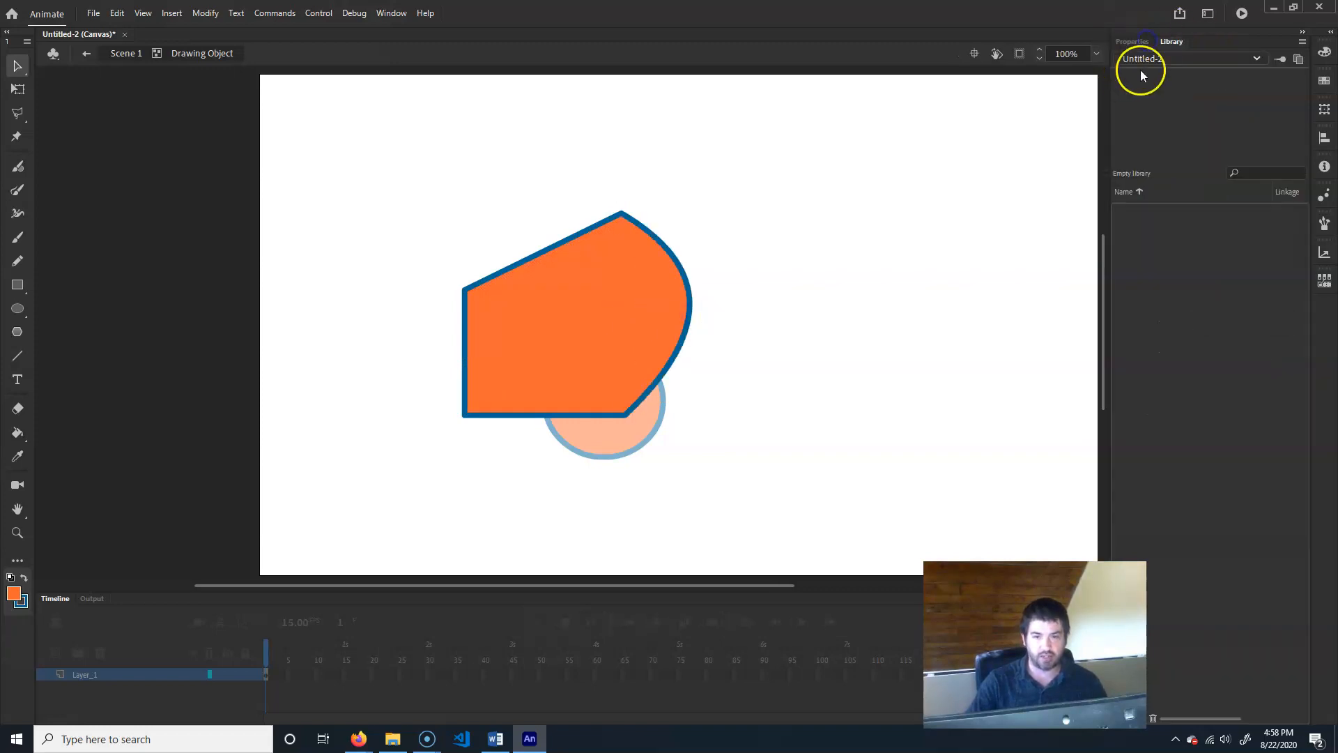
{"action": "left_click", "coordinate": [1131, 42]}
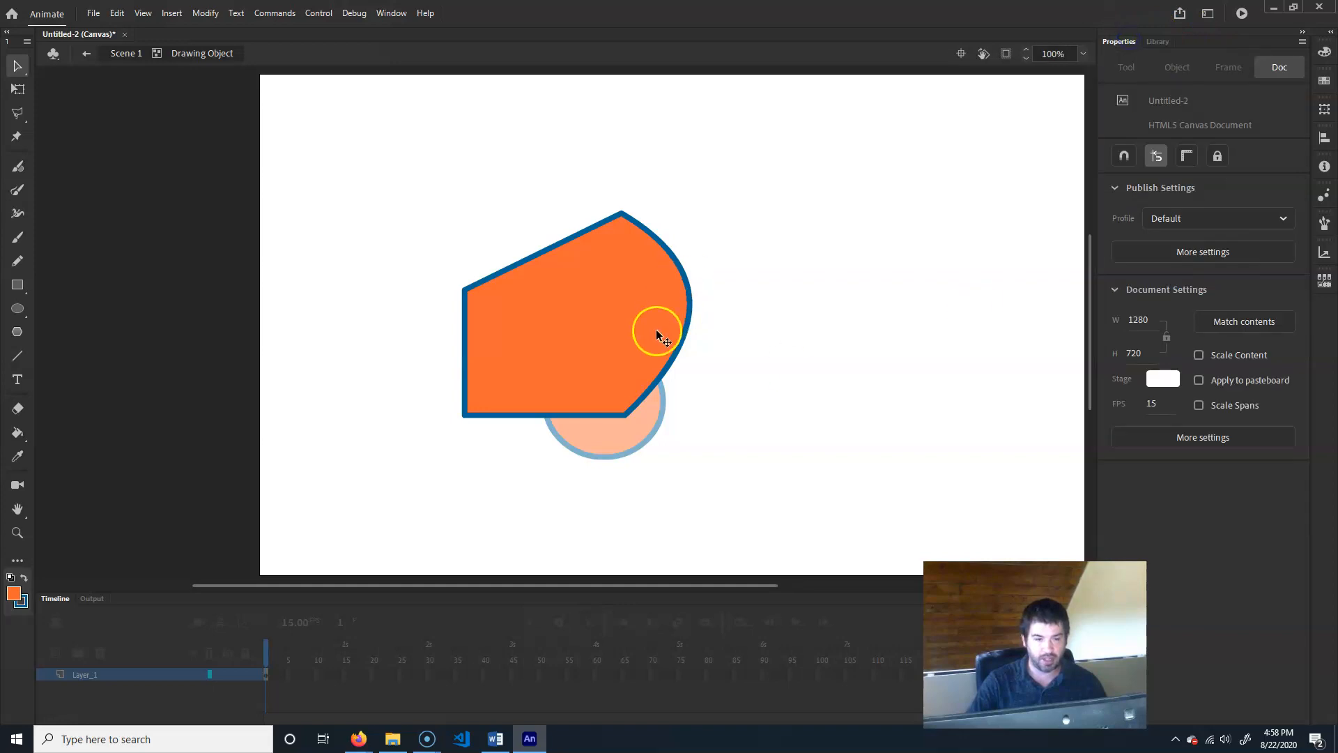
{"action": "left_click", "coordinate": [125, 54]}
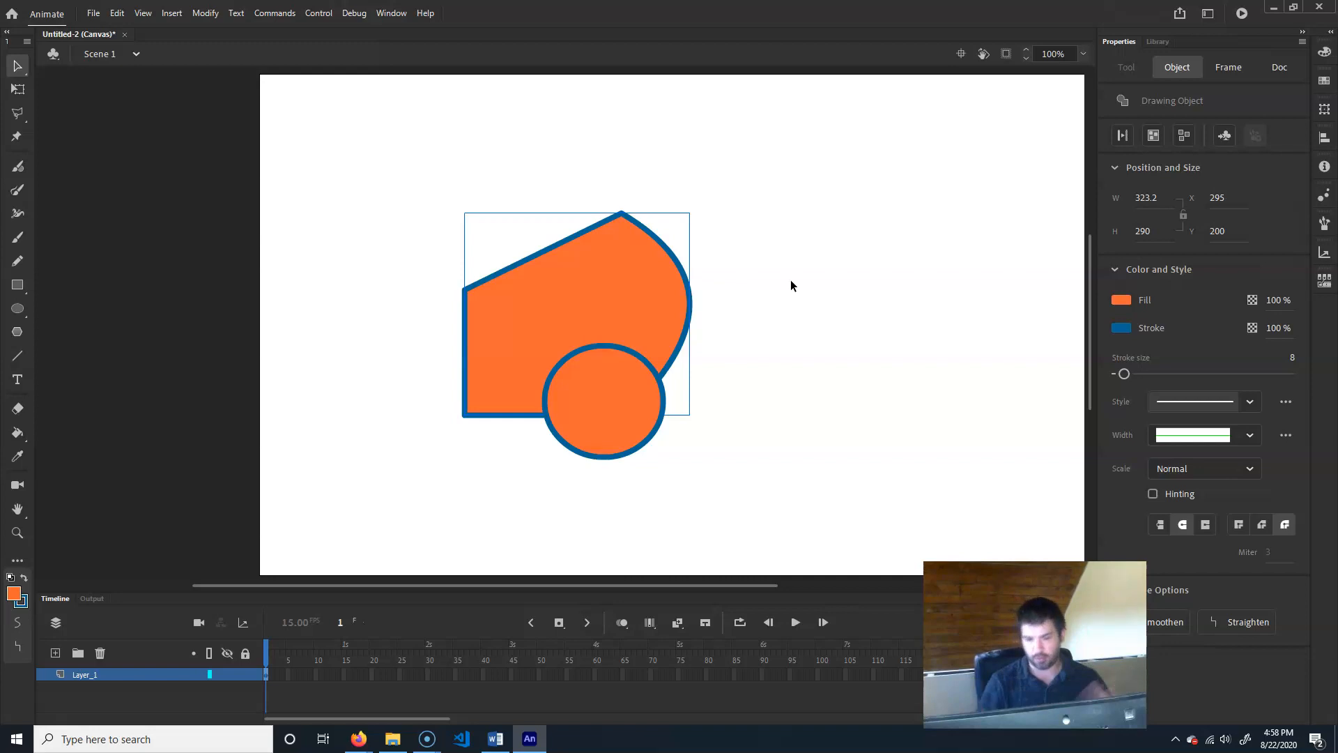
Step: Delete the reshaped rectangle and set out two copies of the oval side by side as wheels
{"action": "left_click_drag", "start_coordinate": [605, 311], "coordinate": [466, 278]}
{"action": "left_click_drag", "start_coordinate": [587, 420], "coordinate": [737, 420]}
{"action": "key", "text": "Delete"}
Step: Draw a rectangle about 660 by 230 over the tops of both ovals and lower the left oval slightly
{"action": "left_click", "coordinate": [34, 293]}
{"action": "mouse_move", "coordinate": [362, 254]}
{"action": "left_mouse_down"}
{"action": "mouse_move", "coordinate": [613, 362]}
{"action": "mouse_move", "coordinate": [819, 391]}
{"action": "mouse_move", "coordinate": [836, 407]}
{"action": "mouse_move", "coordinate": [824, 416]}
{"action": "left_mouse_up"}
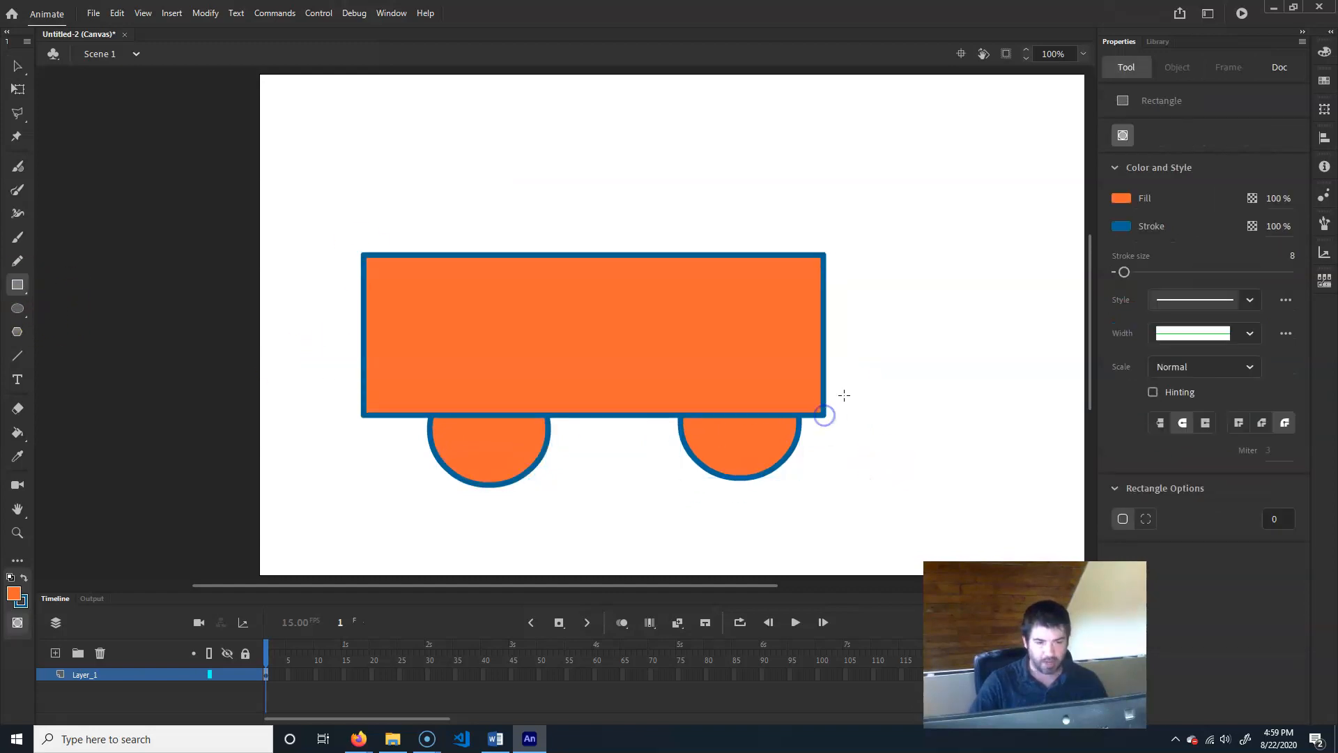
{"action": "left_click", "coordinate": [18, 65]}
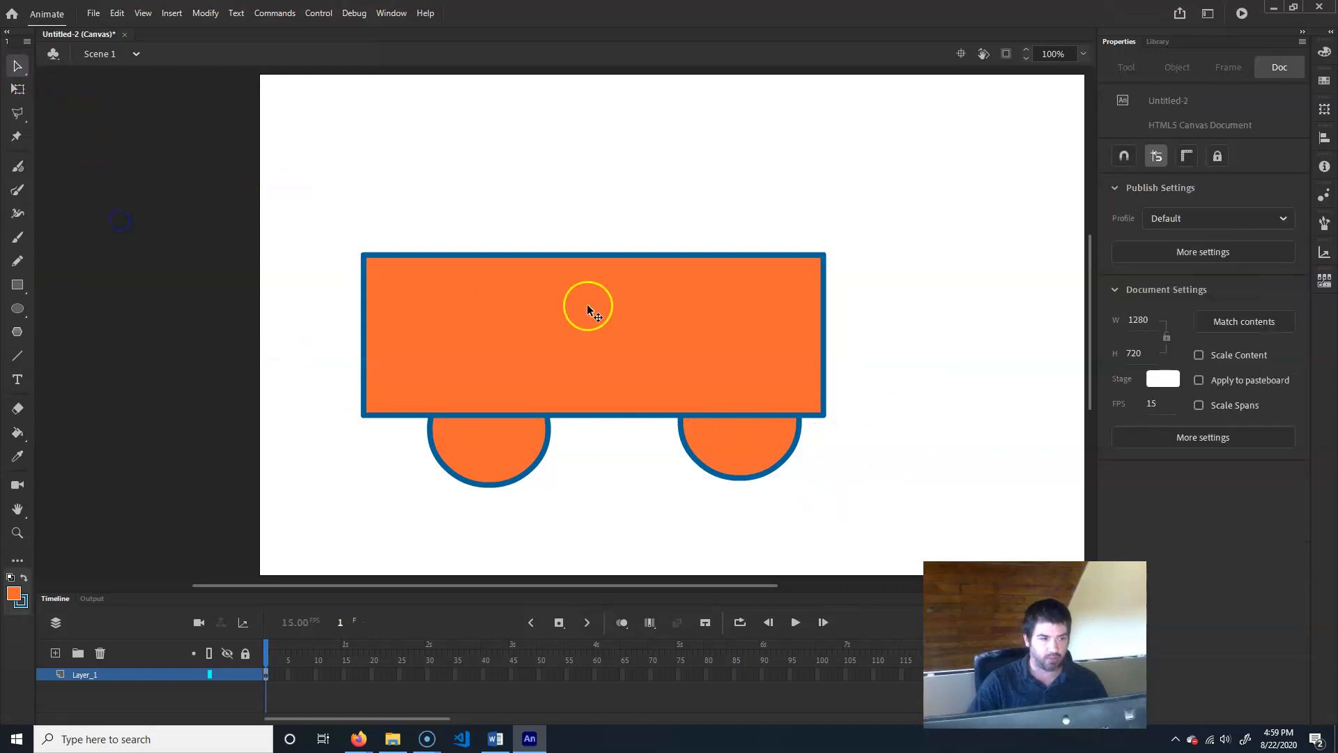
{"action": "mouse_move", "coordinate": [489, 467]}
{"action": "left_mouse_down"}
{"action": "mouse_move", "coordinate": [425, 463]}
{"action": "mouse_move", "coordinate": [479, 441]}
{"action": "mouse_move", "coordinate": [496, 482]}
{"action": "left_mouse_up"}
{"action": "left_click", "coordinate": [591, 296]}
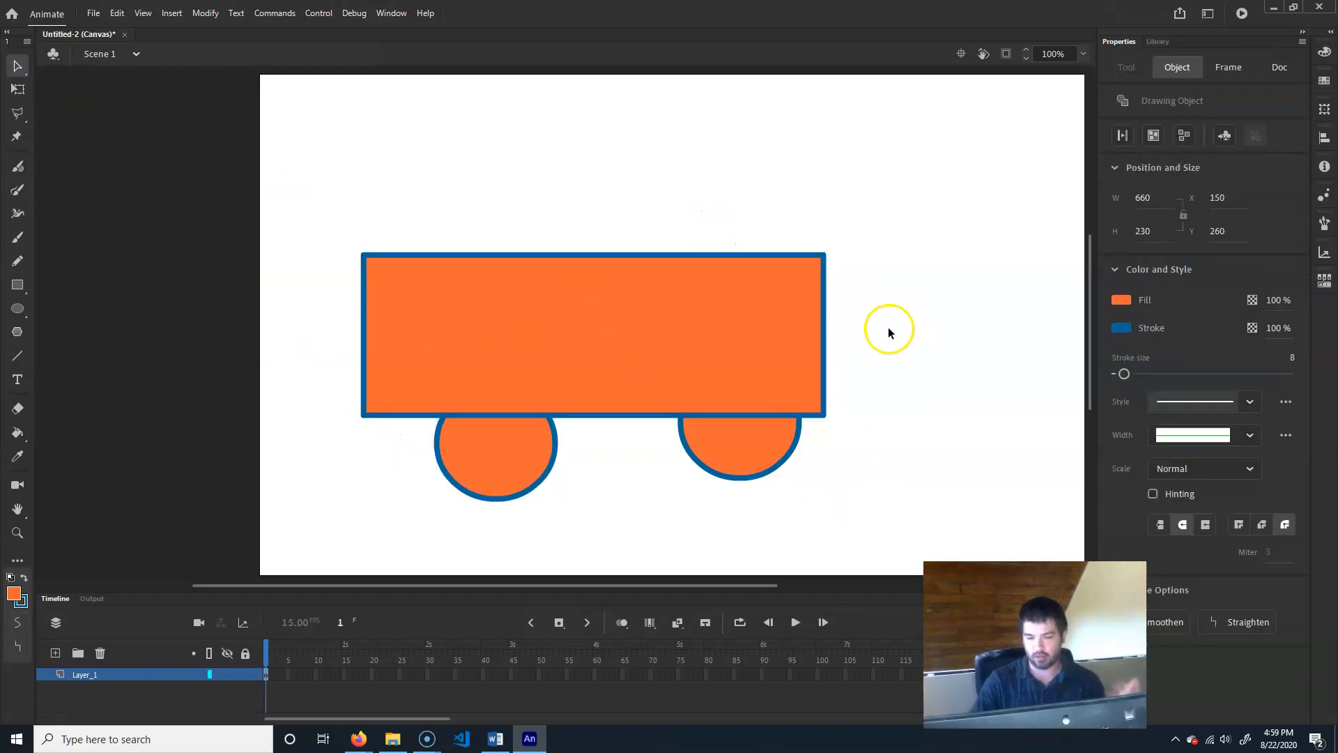
Step: Delete all three shapes from the stage and turn off Object Drawing mode for the Rectangle tool
{"action": "left_click_drag", "start_coordinate": [283, 514], "coordinate": [988, 211]}
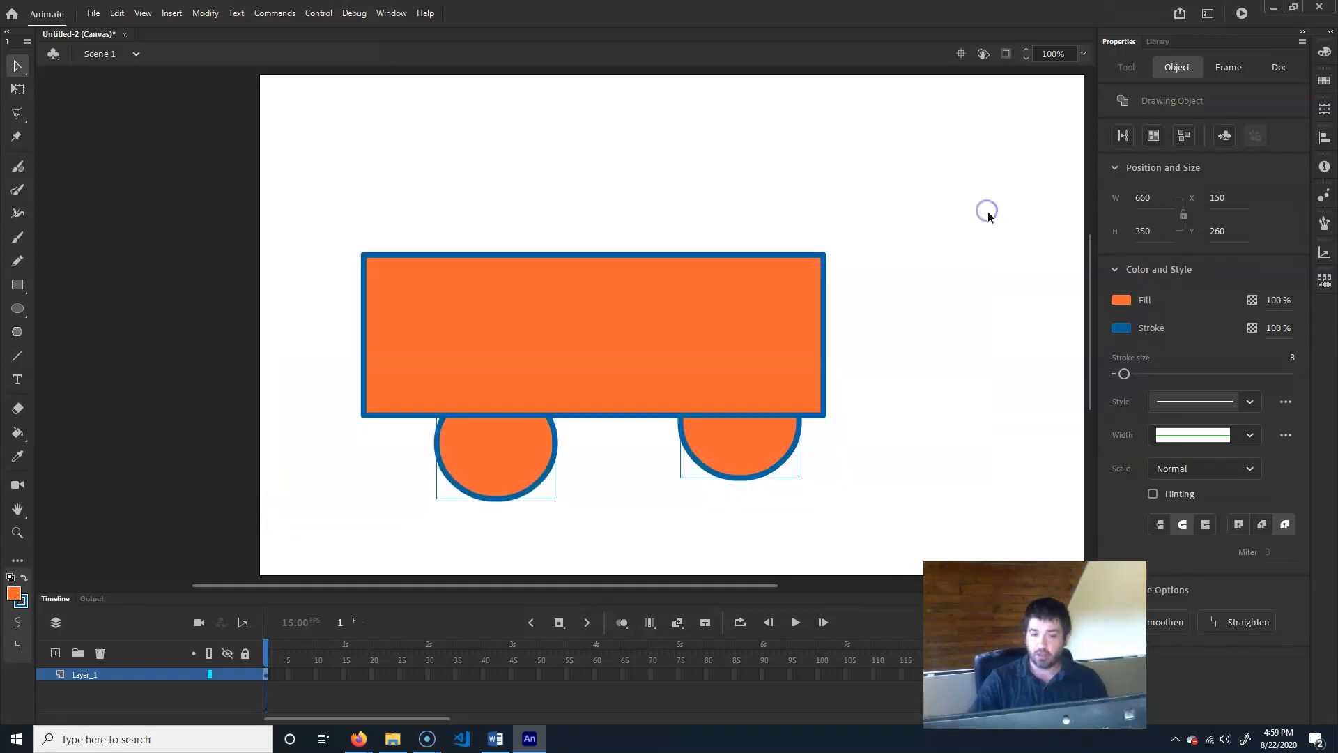
{"action": "key", "text": "Delete"}
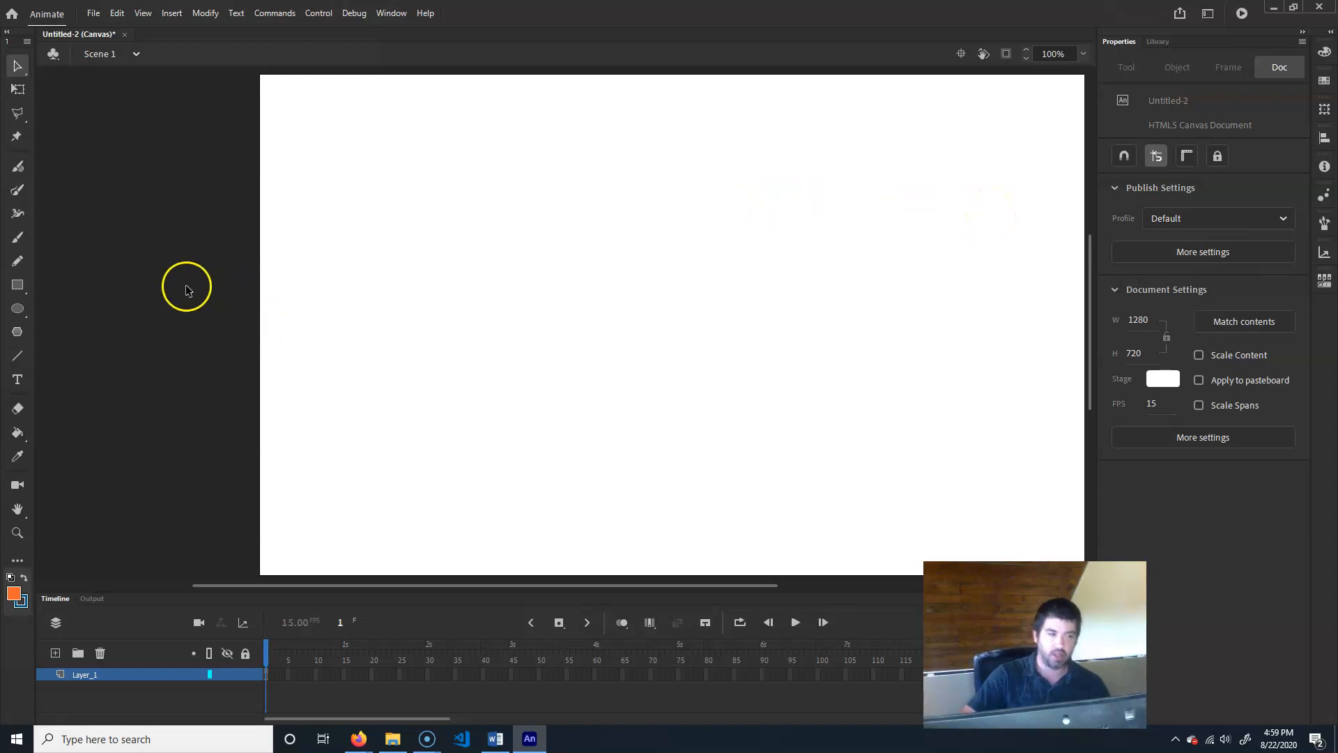
{"action": "left_click", "coordinate": [16, 291]}
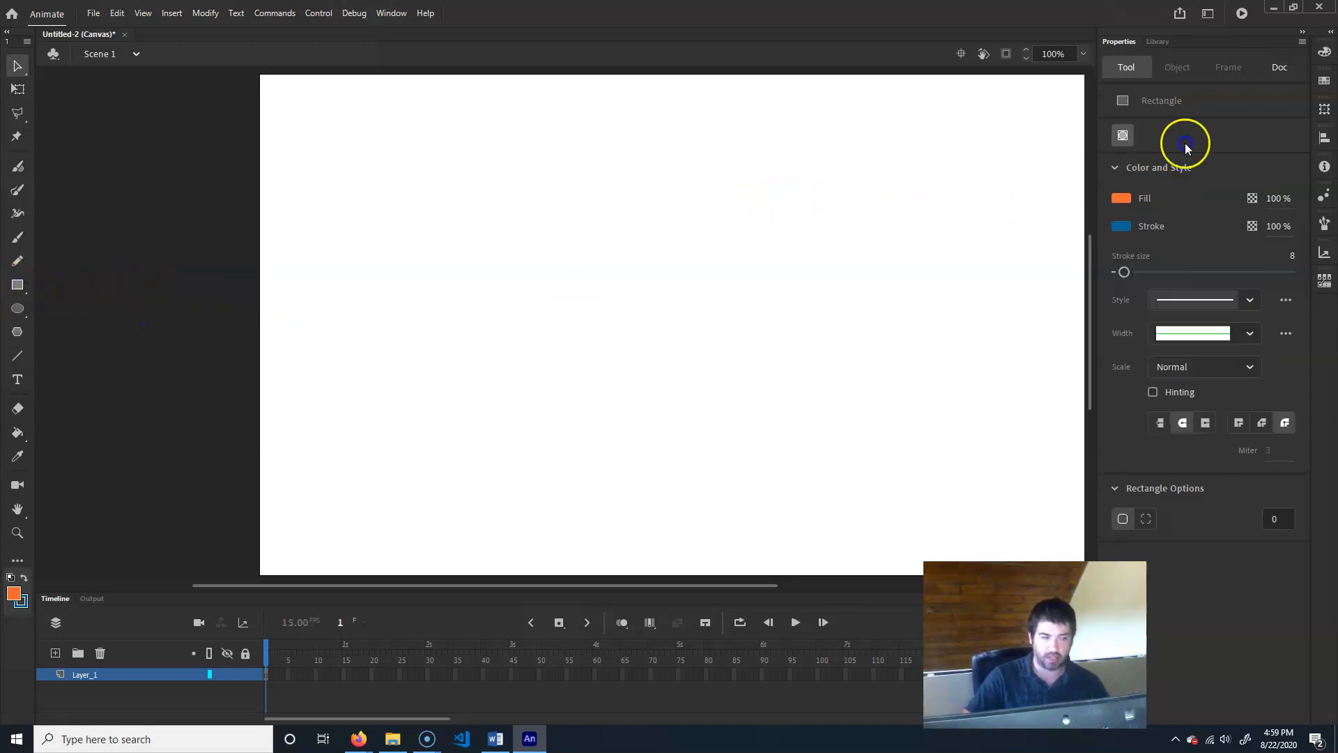
{"action": "left_click", "coordinate": [1124, 135]}
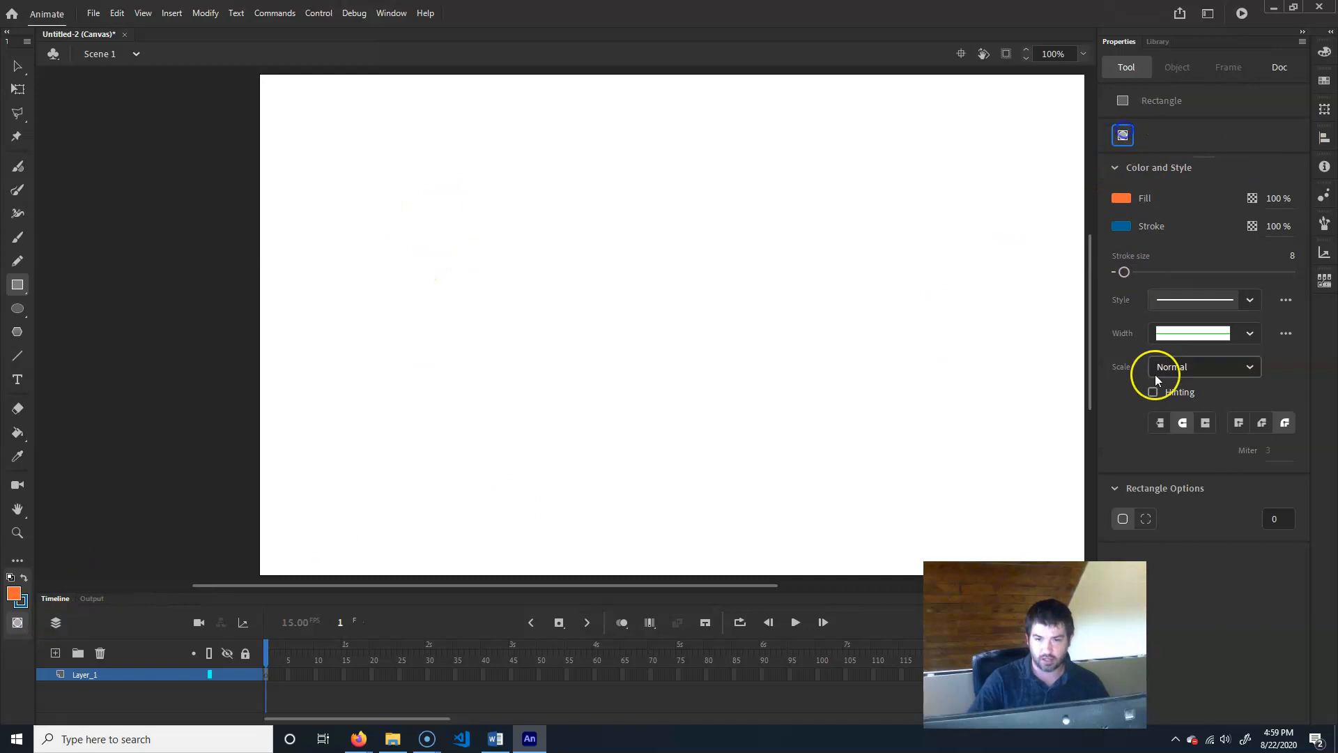
Step: Draw a test rectangle, undo it, and switch Object Drawing mode off for the Rectangle tool
{"action": "left_click_drag", "start_coordinate": [752, 261], "coordinate": [957, 436]}
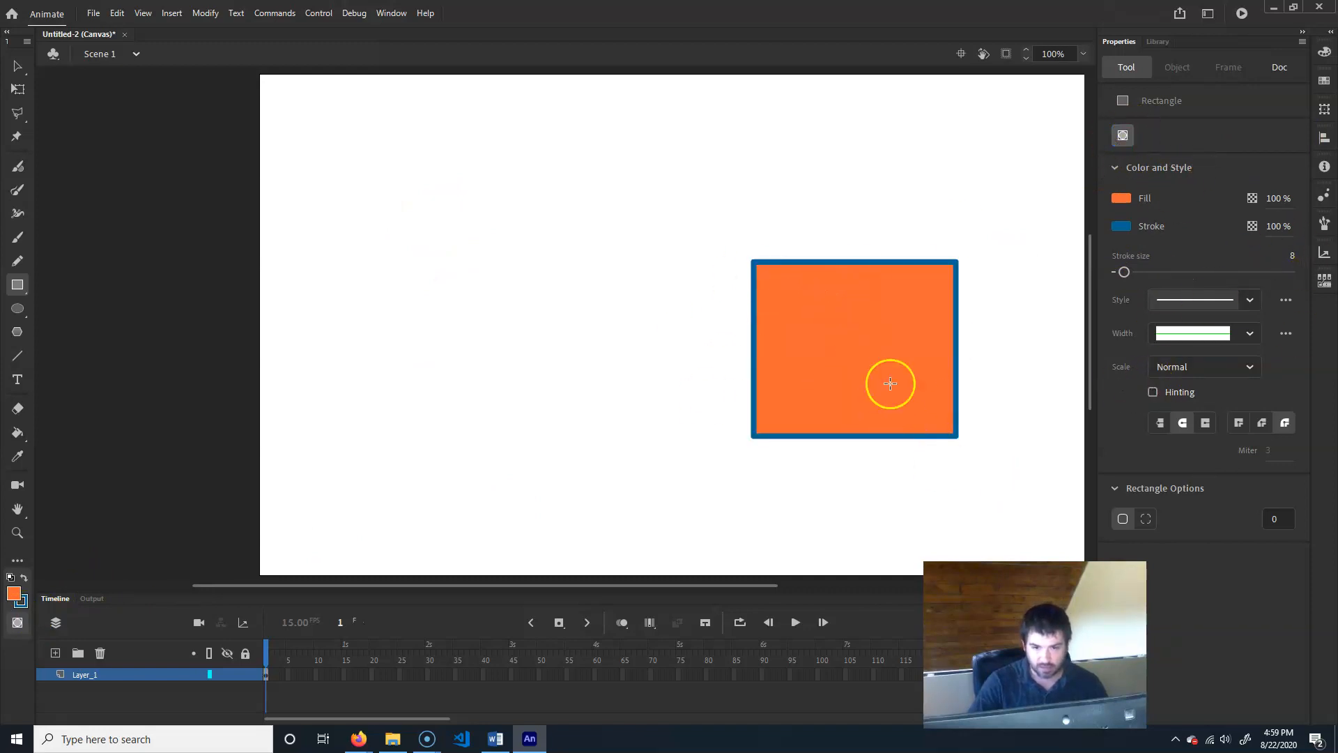
{"action": "key", "text": "ctrl+z"}
{"action": "left_click", "coordinate": [1123, 135]}
{"action": "mouse_move", "coordinate": [508, 219]}
{"action": "left_mouse_down"}
{"action": "mouse_move", "coordinate": [523, 353]}
{"action": "mouse_move", "coordinate": [749, 380]}
{"action": "left_mouse_up"}
{"action": "key", "text": "ctrl+z"}
{"action": "mouse_move", "coordinate": [480, 198]}
{"action": "left_mouse_down"}
{"action": "mouse_move", "coordinate": [673, 324]}
{"action": "mouse_move", "coordinate": [679, 360]}
{"action": "left_mouse_up"}
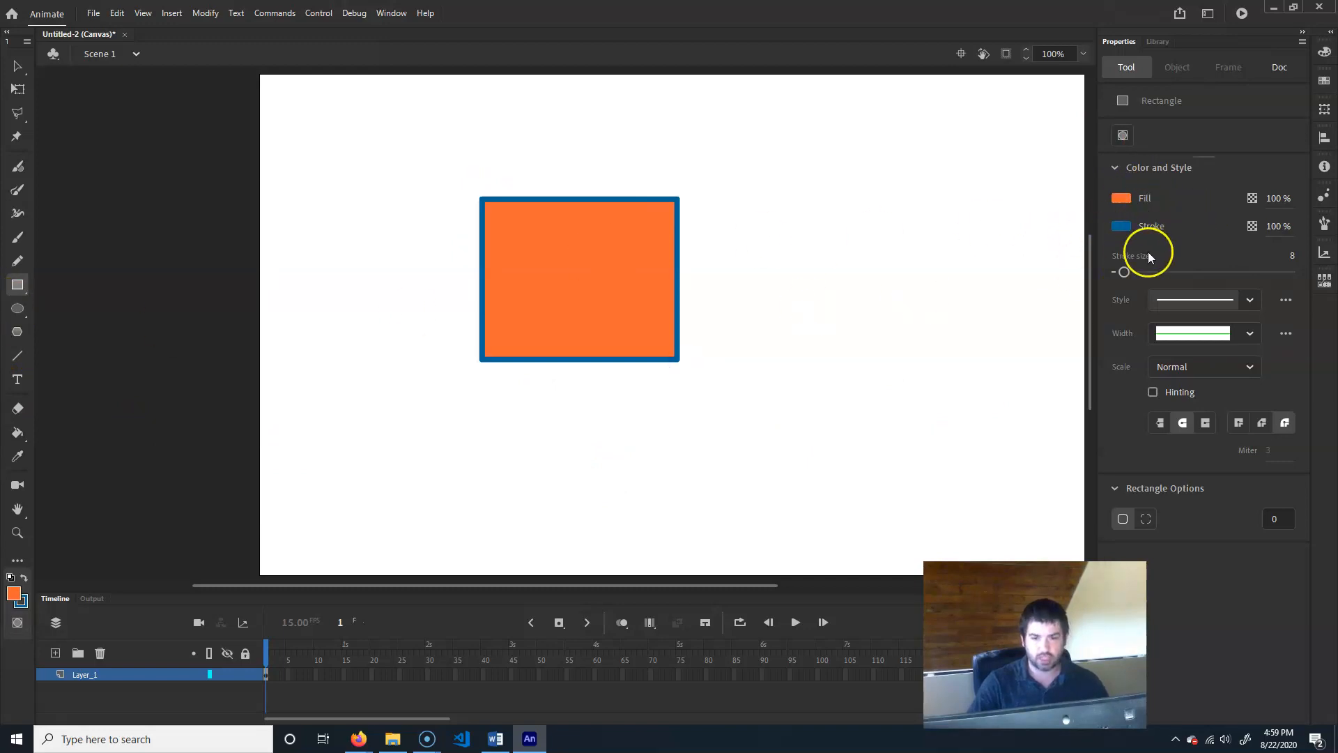
{"action": "key", "text": "ctrl+z"}
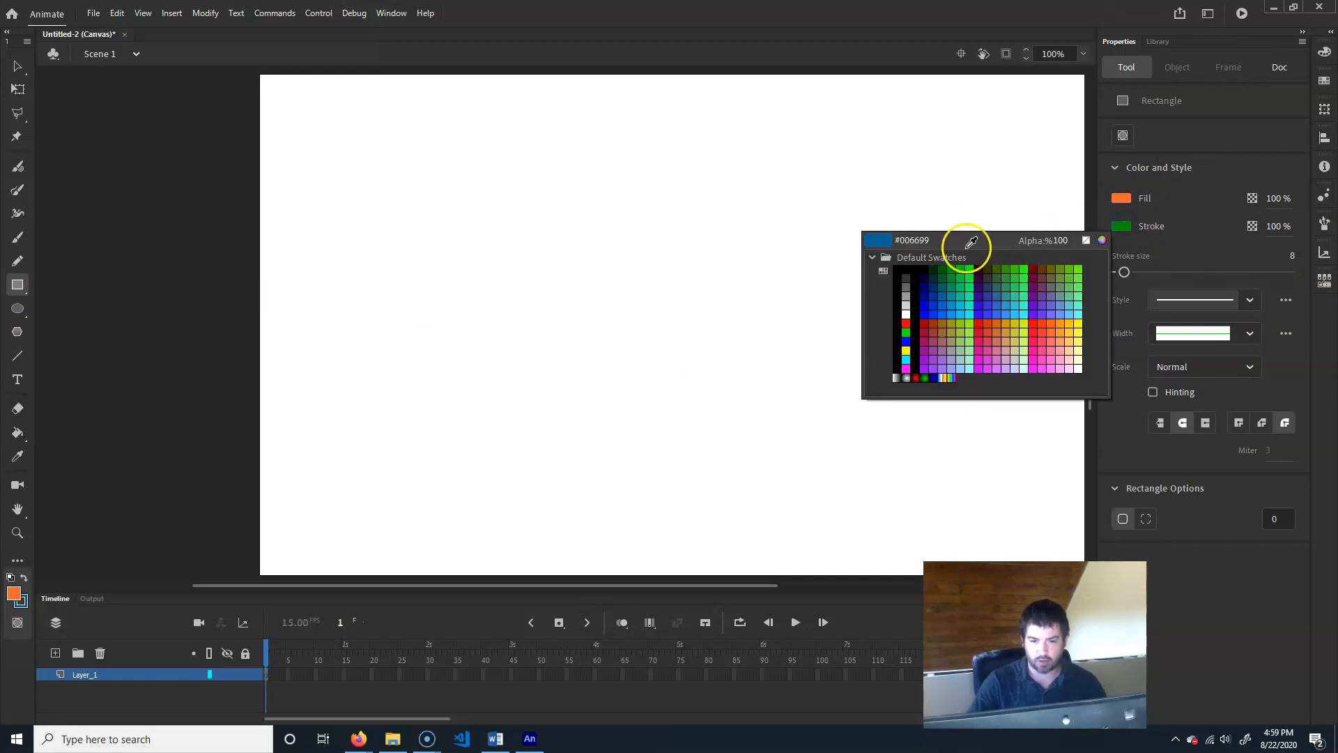
Step: With no stroke, draw an orange rectangle about 260 by 200 and a separate blue oval about 190 by 170 below and right of it
{"action": "left_click", "coordinate": [1083, 238]}
{"action": "left_click_drag", "start_coordinate": [447, 199], "coordinate": [630, 339]}
{"action": "left_click", "coordinate": [17, 308]}
{"action": "left_click", "coordinate": [1125, 198]}
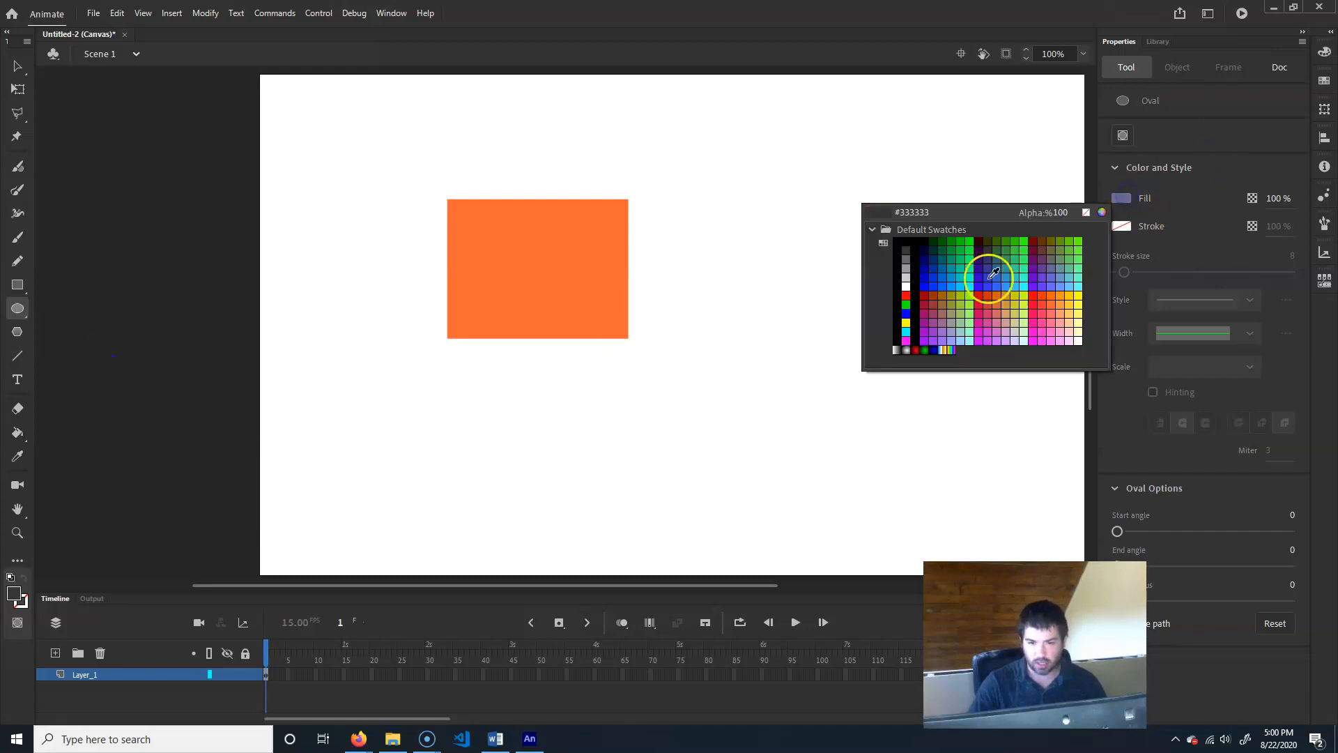
{"action": "left_click", "coordinate": [1001, 280]}
{"action": "left_click_drag", "start_coordinate": [613, 430], "coordinate": [726, 374]}
{"action": "key", "text": "ctrl+z"}
{"action": "left_click_drag", "start_coordinate": [816, 471], "coordinate": [949, 353]}
Step: Drop the blue oval over the rectangle's lower-right corner, deselect it, and pull it away to the right so it cuts the rectangle
{"action": "key", "text": "w"}
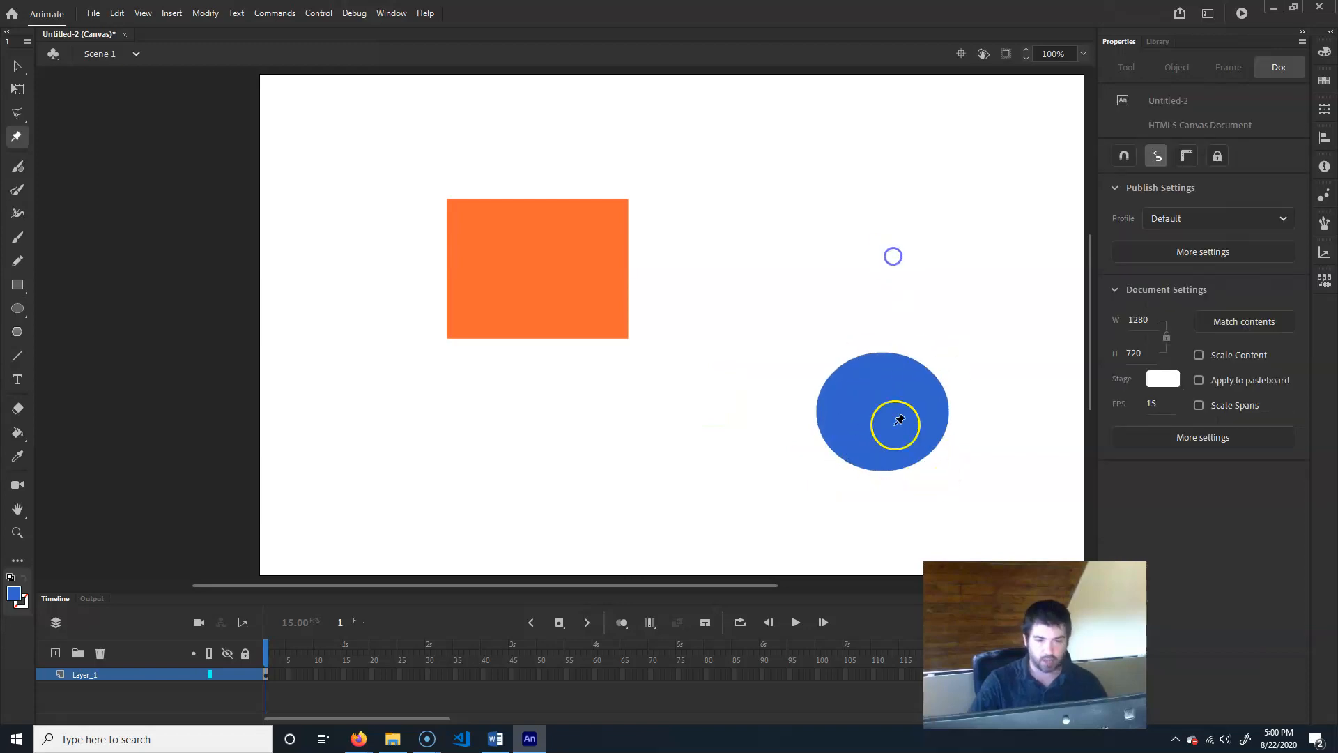
{"action": "left_click", "coordinate": [883, 403]}
{"action": "left_click", "coordinate": [17, 65]}
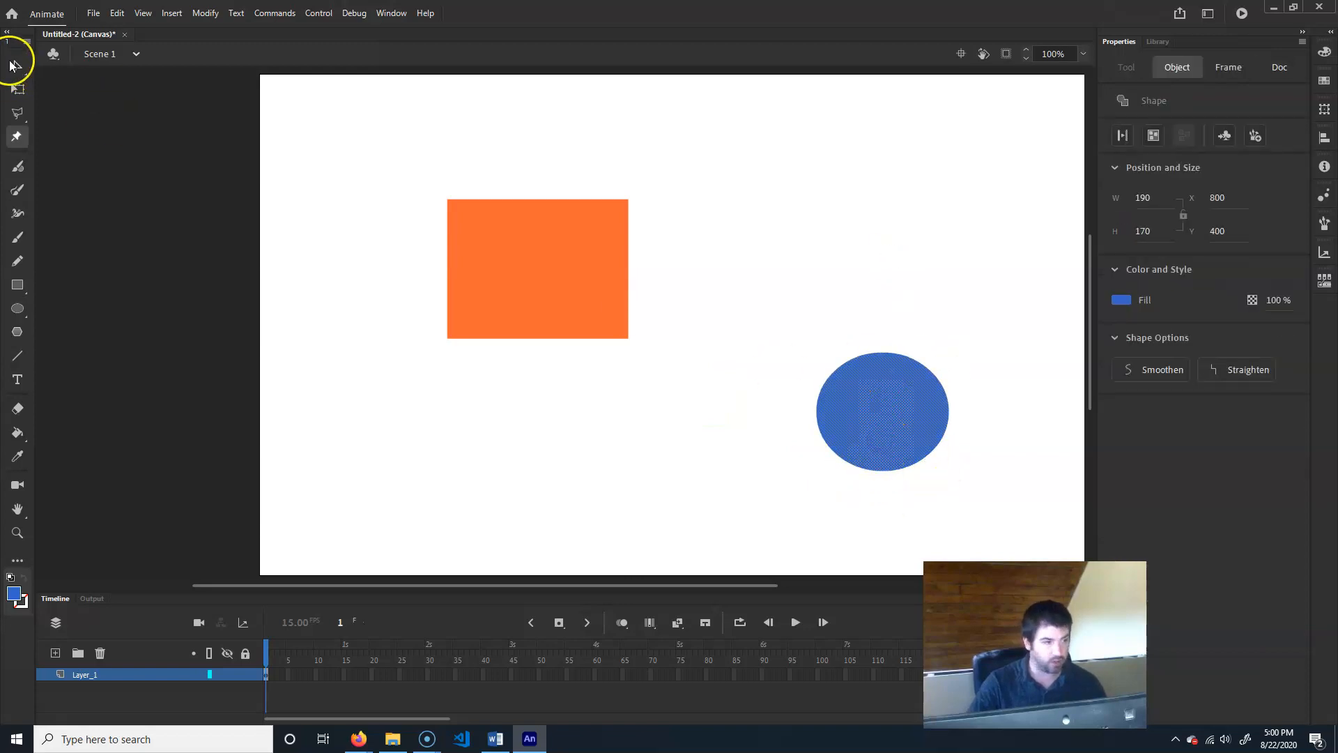
{"action": "left_click", "coordinate": [991, 234]}
{"action": "left_click_drag", "start_coordinate": [909, 405], "coordinate": [911, 363]}
{"action": "left_click", "coordinate": [922, 209]}
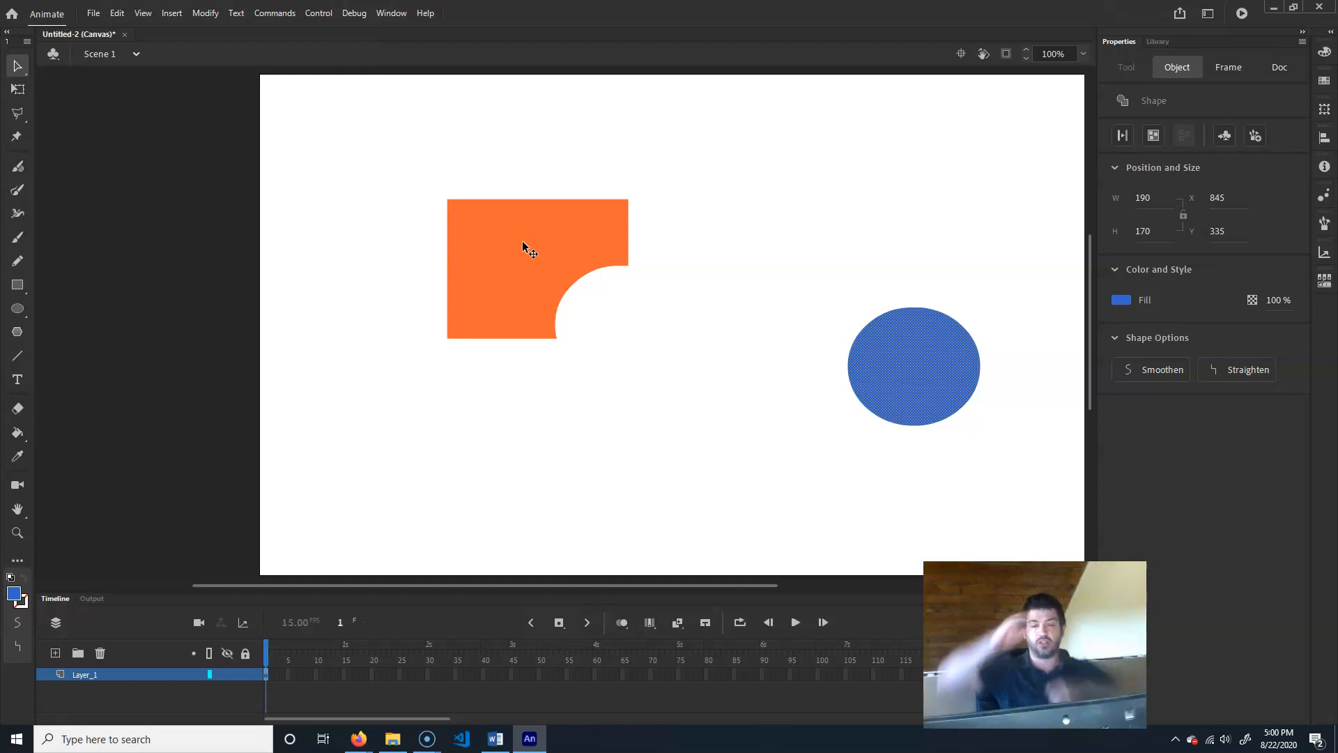
{"action": "left_click", "coordinate": [830, 201]}
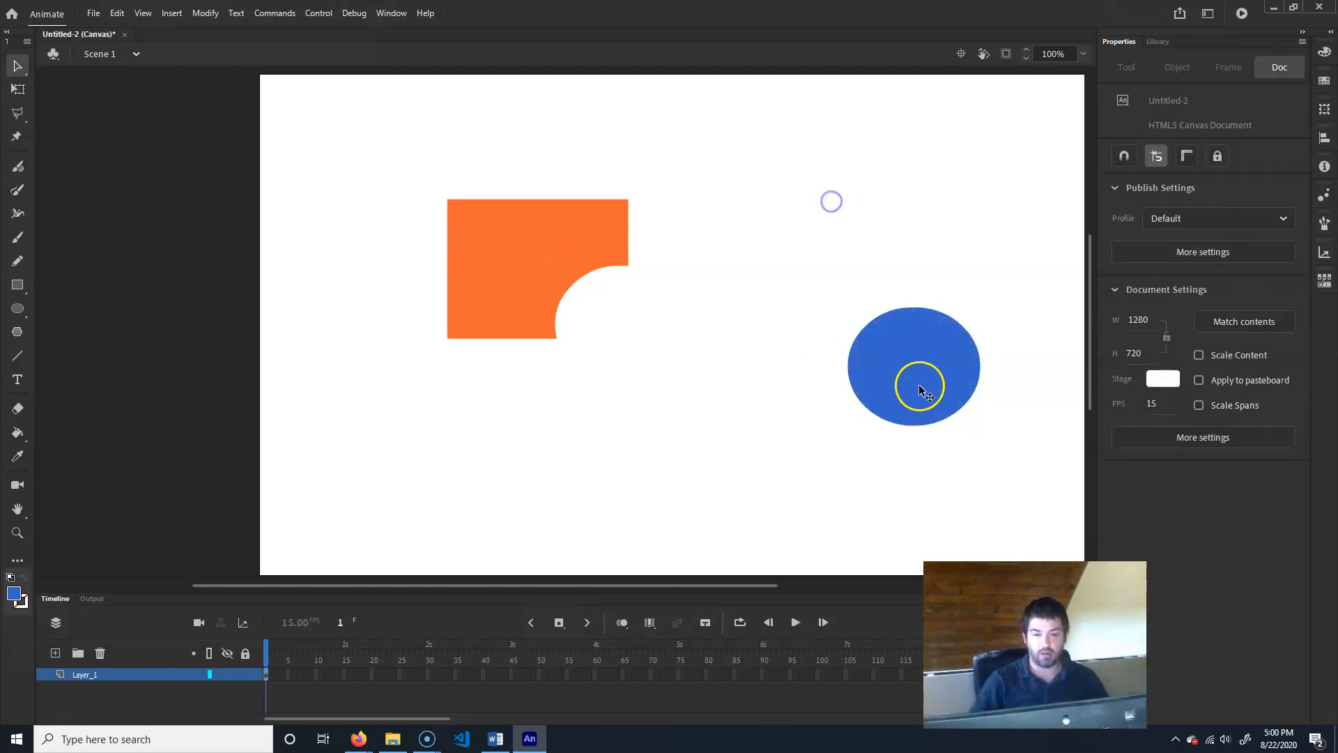
Step: Lay the cut orange rectangle over the blue oval's left side, deselect it, and pull the remaining blue piece away to the right
{"action": "left_click_drag", "start_coordinate": [920, 382], "coordinate": [728, 310]}
{"action": "left_click_drag", "start_coordinate": [547, 264], "coordinate": [660, 308]}
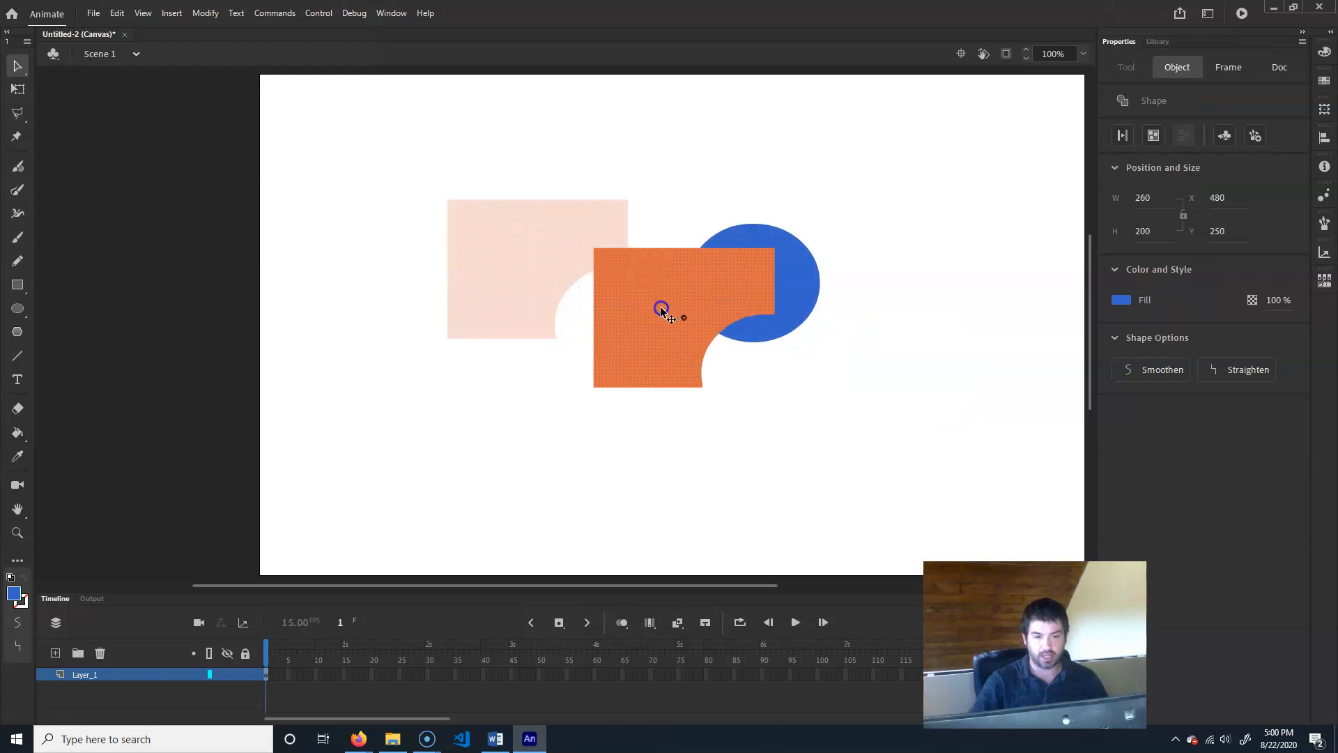
{"action": "left_click_drag", "start_coordinate": [855, 458], "coordinate": [852, 496]}
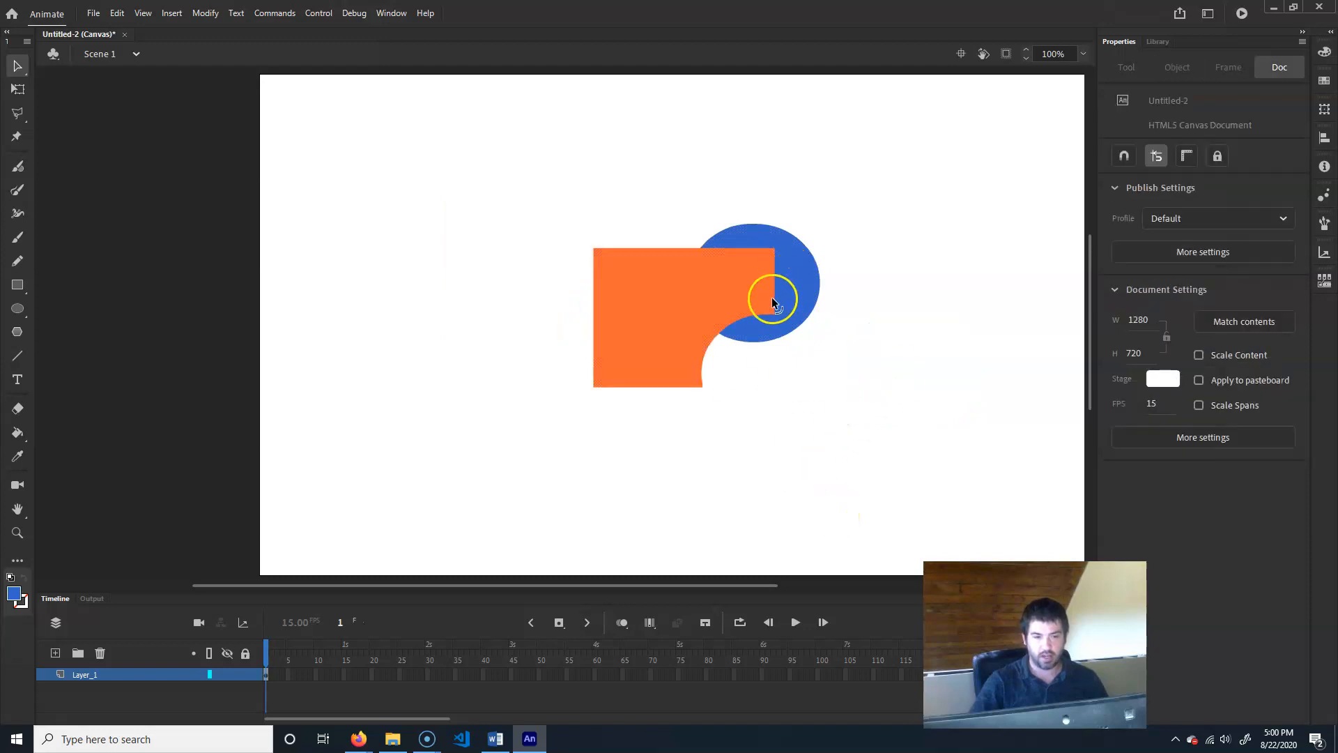
{"action": "left_click_drag", "start_coordinate": [797, 287], "coordinate": [927, 305]}
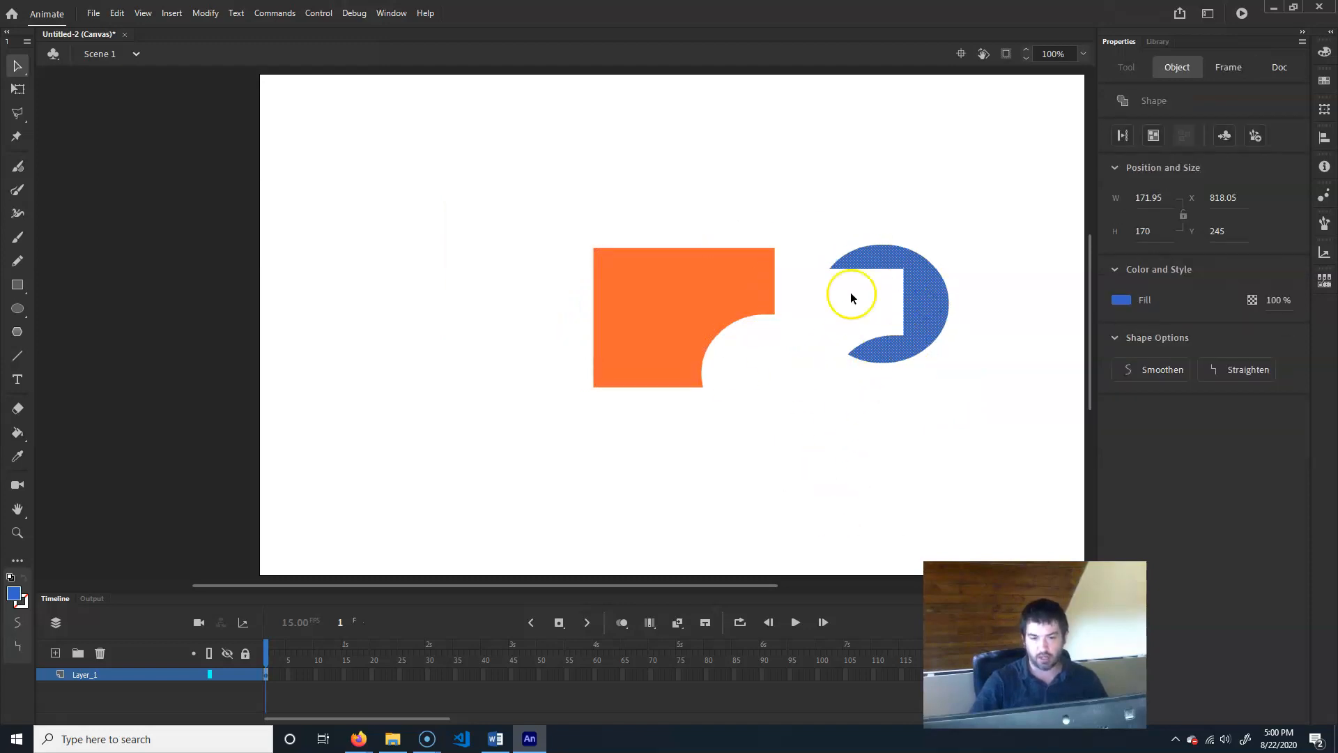
Step: Bend the blue piece's lower edge downward and pull its lower-left tip outward
{"action": "left_click", "coordinate": [973, 175]}
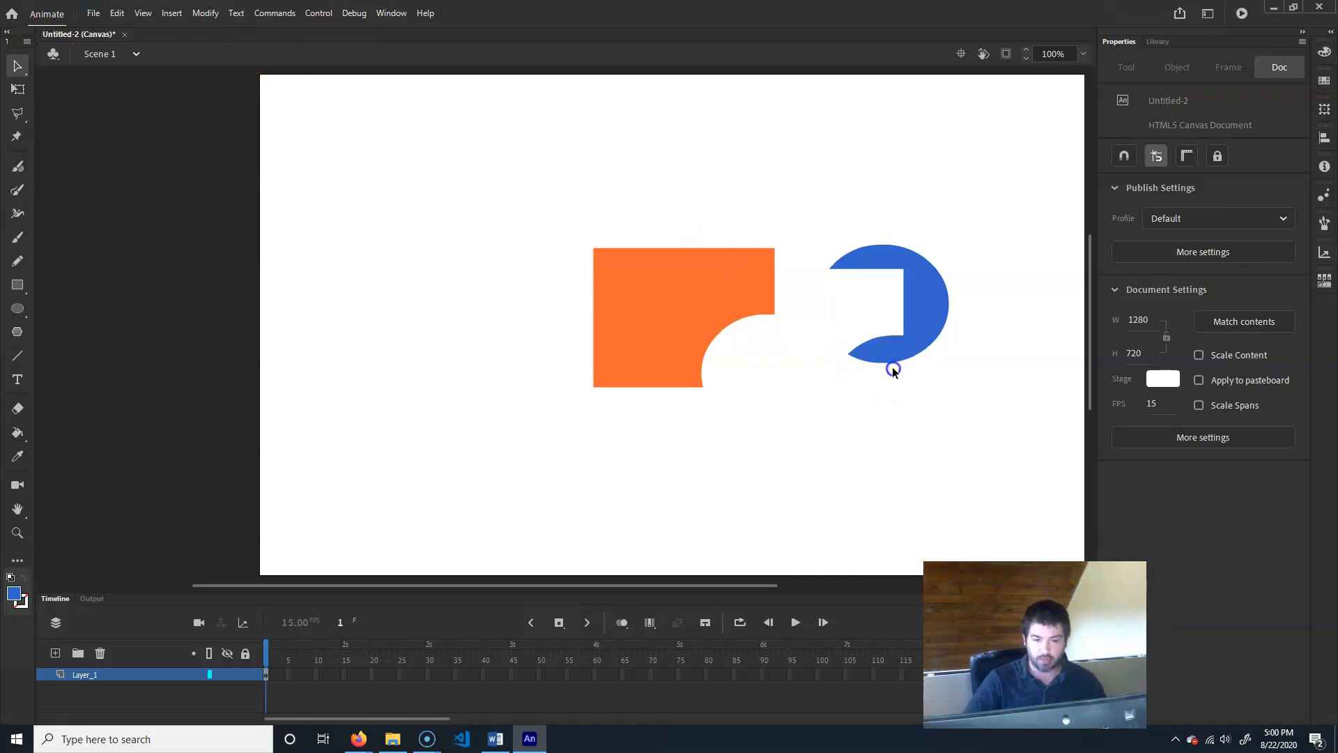
{"action": "left_click_drag", "start_coordinate": [892, 369], "coordinate": [899, 383]}
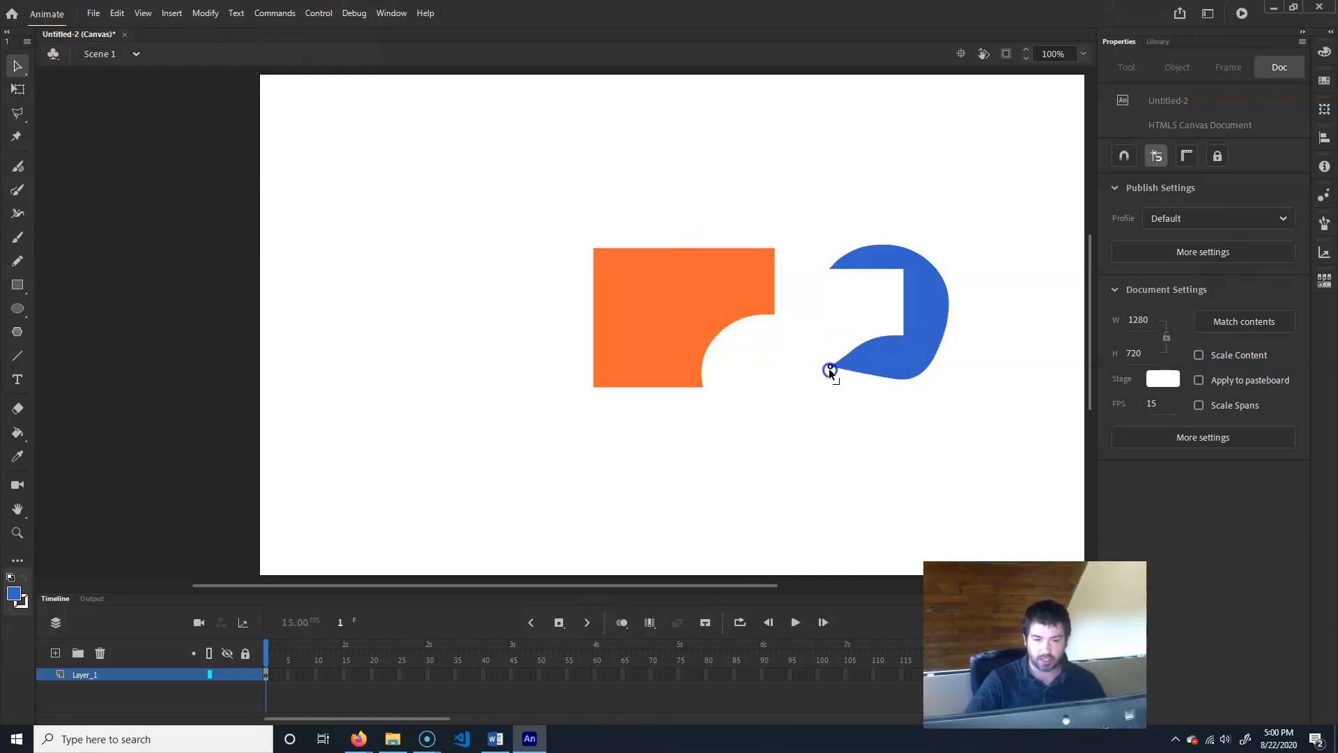
{"action": "left_click", "coordinate": [875, 349]}
Step: Select the whole blue piece with a marquee, and inspect the anchor points of the blue and orange shapes with the Subselection tool
{"action": "left_click_drag", "start_coordinate": [807, 437], "coordinate": [1051, 155]}
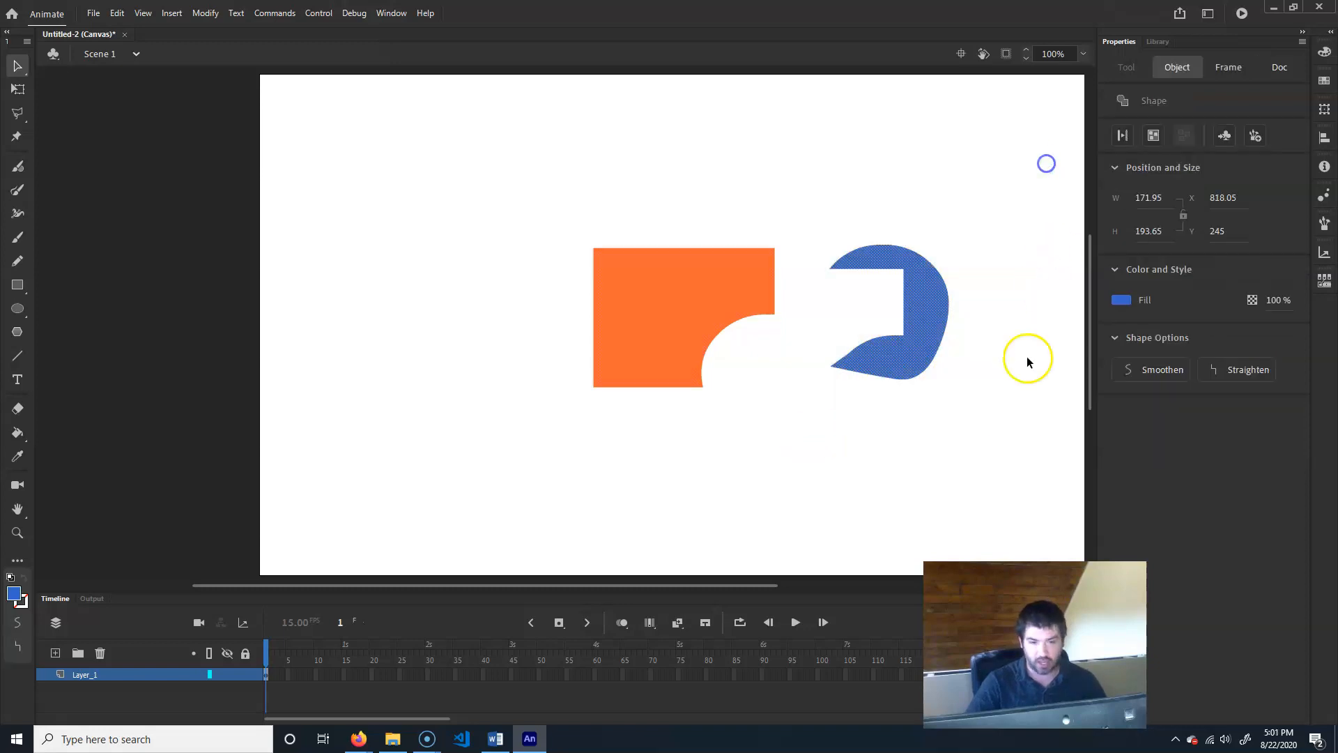
{"action": "left_click", "coordinate": [833, 272]}
{"action": "left_click_drag", "start_coordinate": [788, 184], "coordinate": [974, 416]}
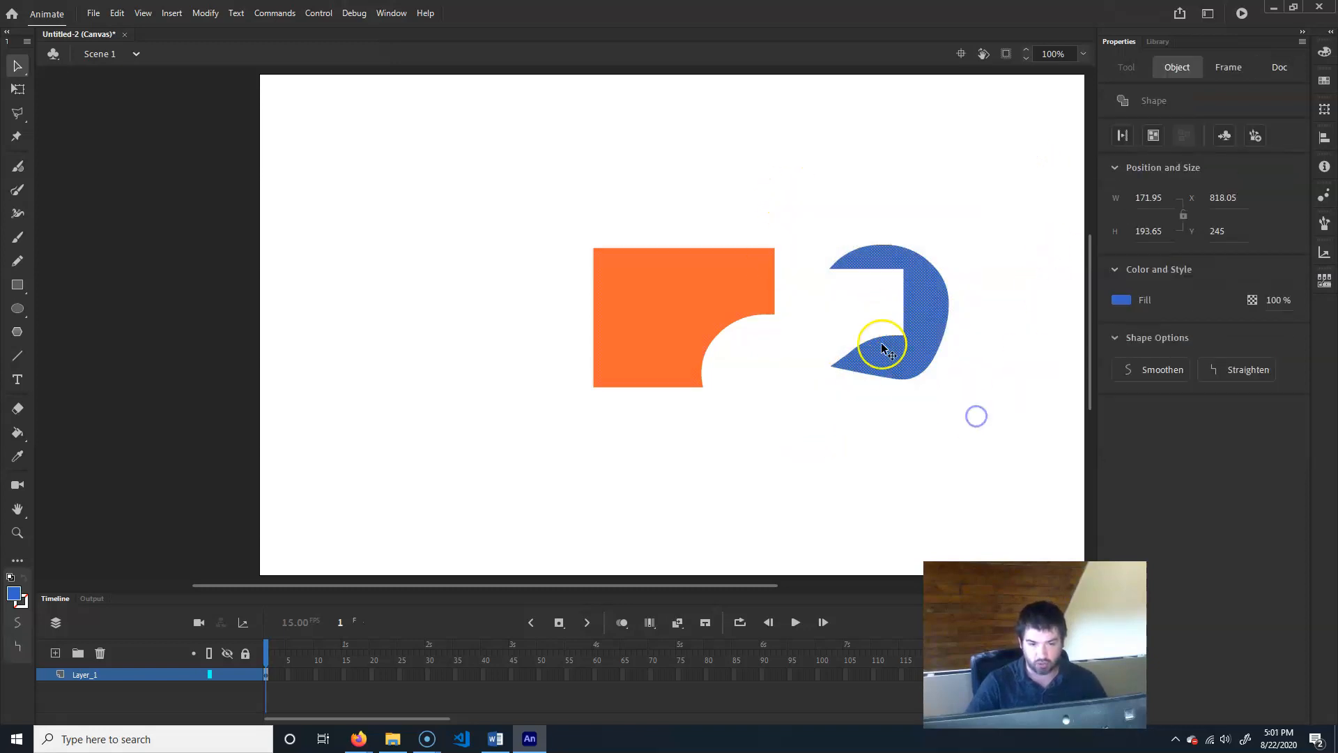
{"action": "left_click", "coordinate": [841, 155]}
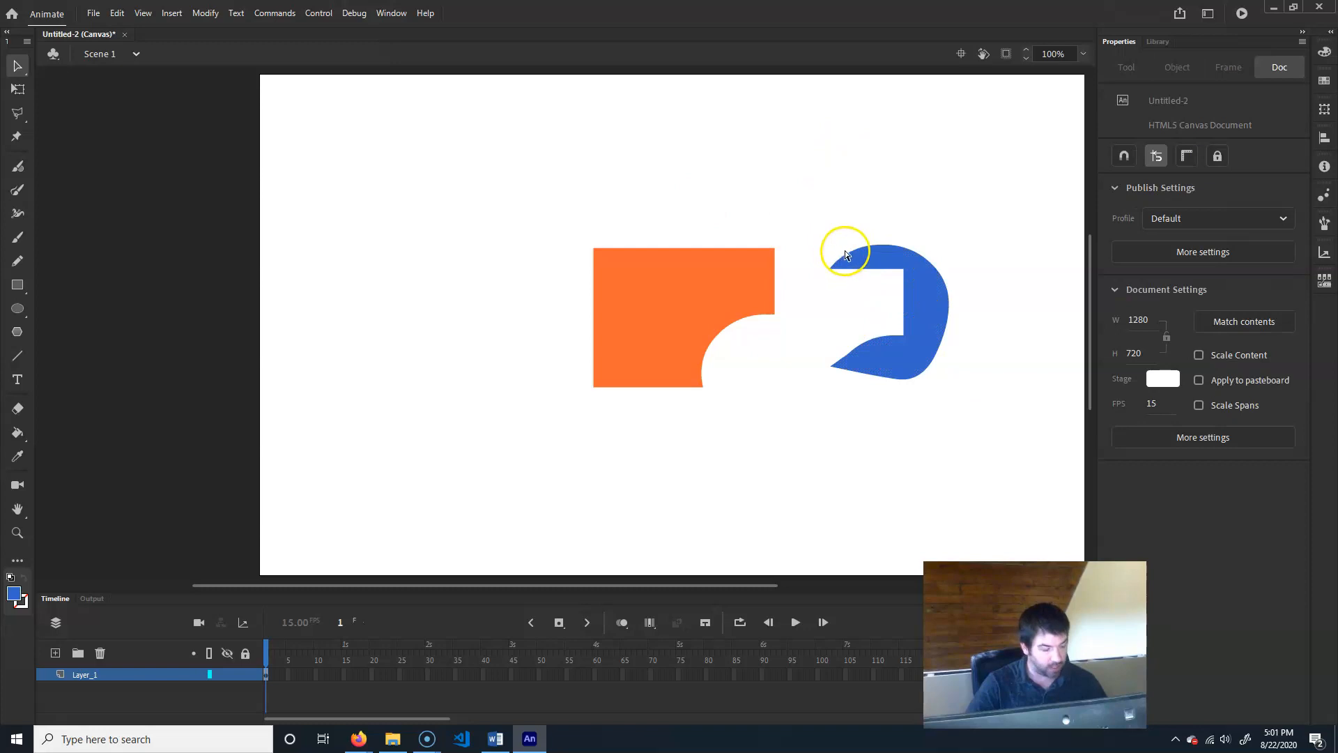
{"action": "left_click_drag", "start_coordinate": [799, 421], "coordinate": [1007, 192]}
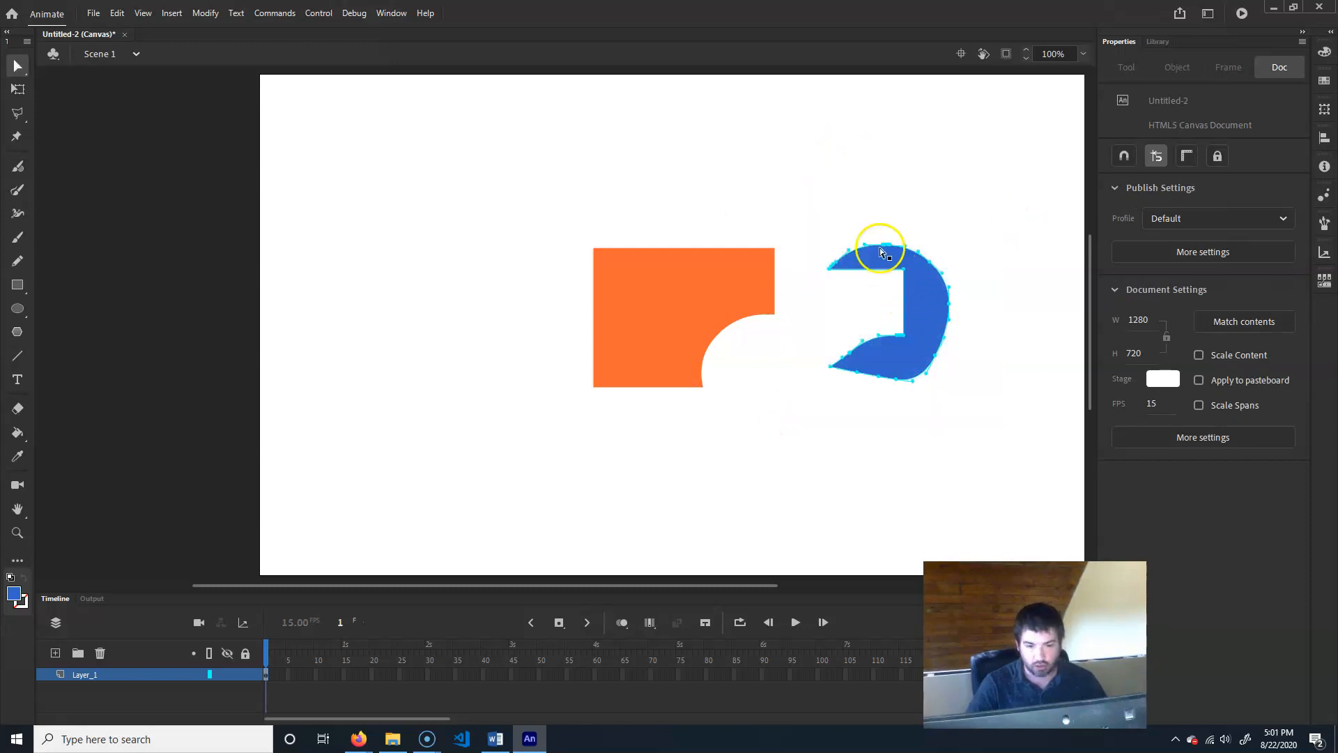
{"action": "left_click_drag", "start_coordinate": [514, 433], "coordinate": [781, 196]}
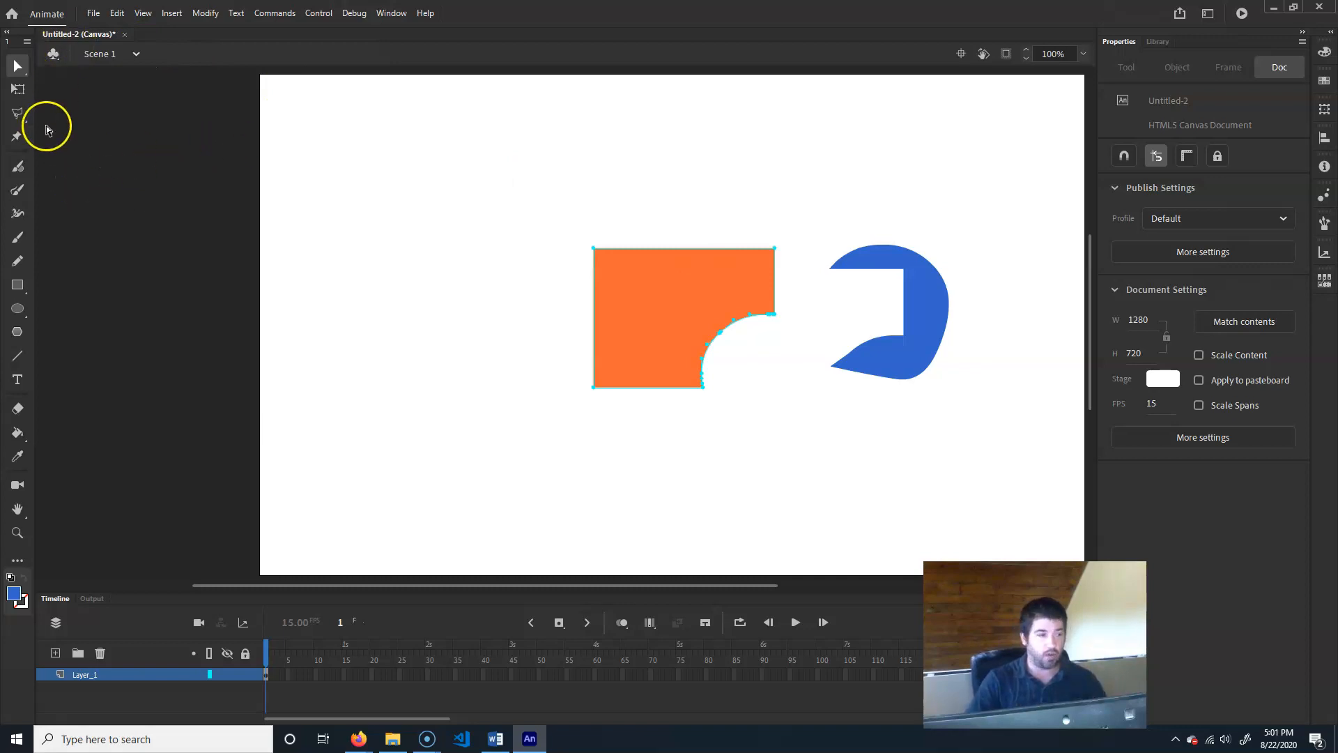
Step: Sample the orange fill from the cut rectangle and draw a matching orange circle to its lower left
{"action": "left_click", "coordinate": [19, 306]}
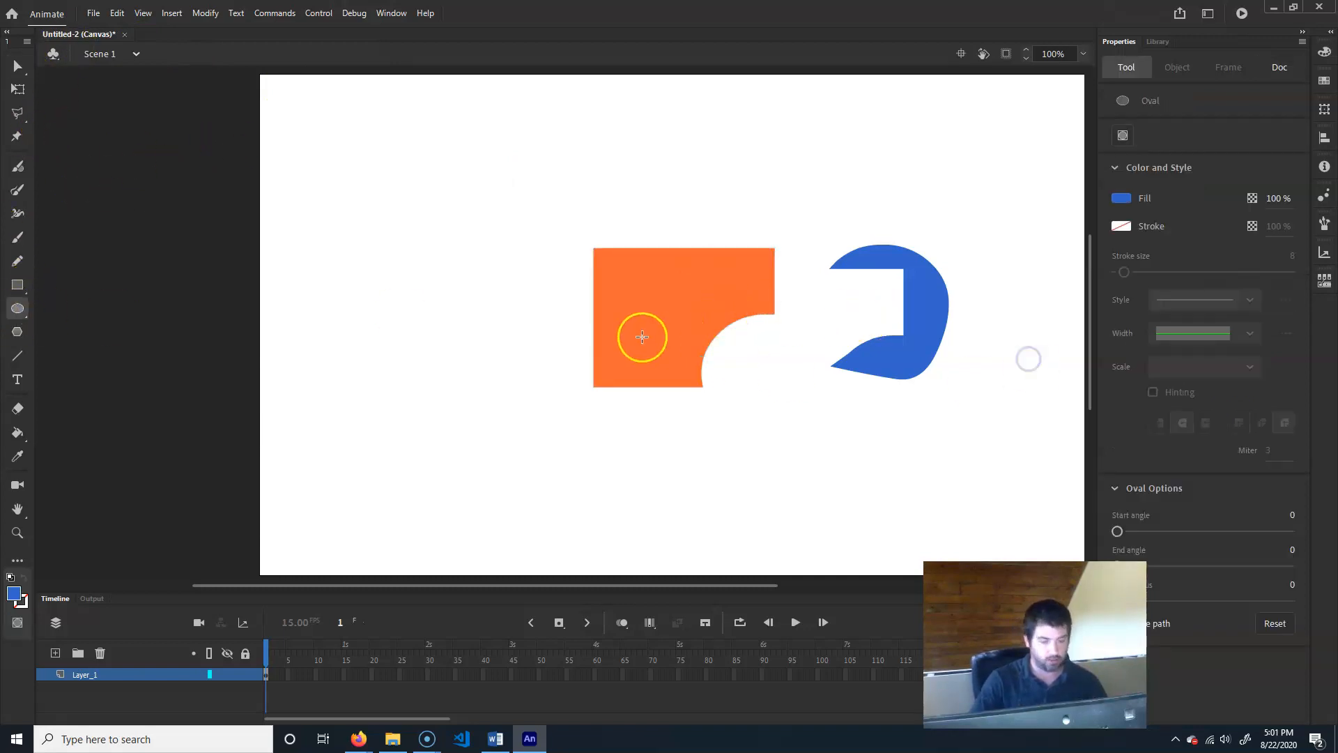
{"action": "key", "text": "i"}
{"action": "left_click", "coordinate": [672, 276]}
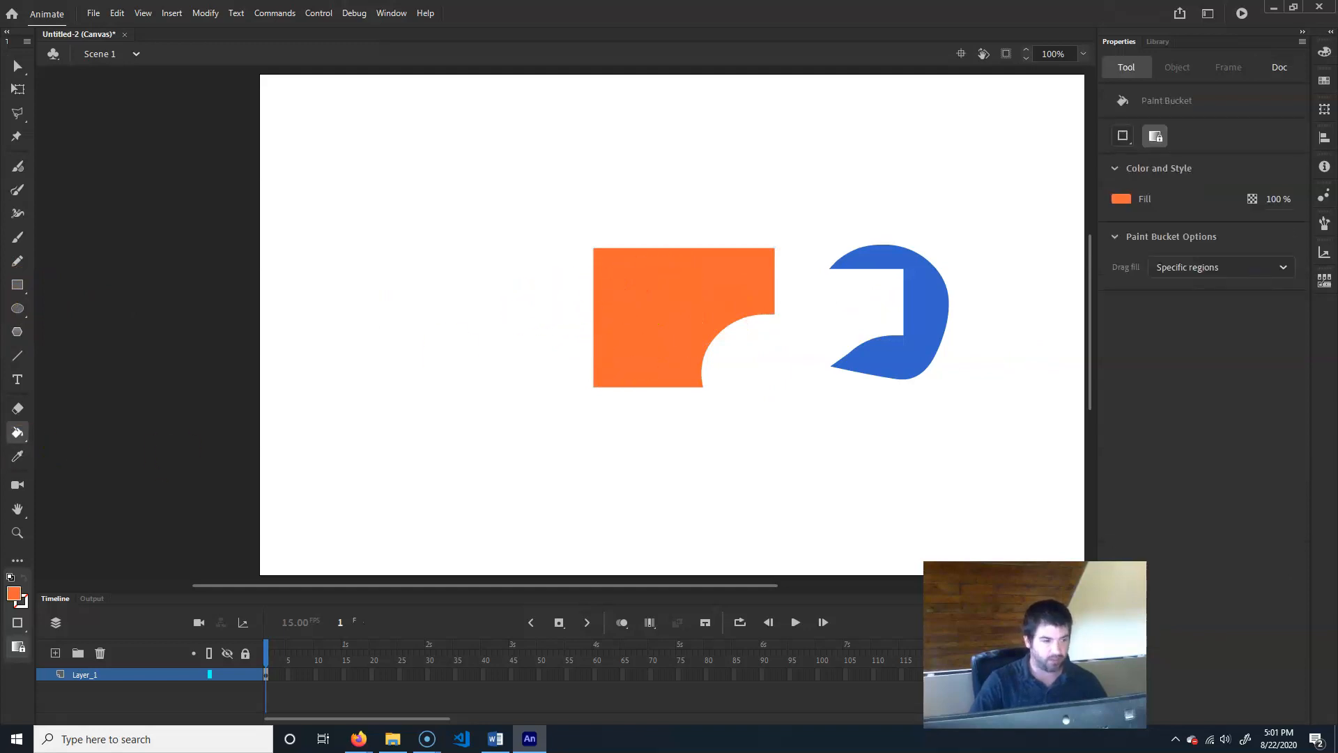
{"action": "left_click", "coordinate": [18, 307]}
{"action": "left_click_drag", "start_coordinate": [392, 493], "coordinate": [518, 368]}
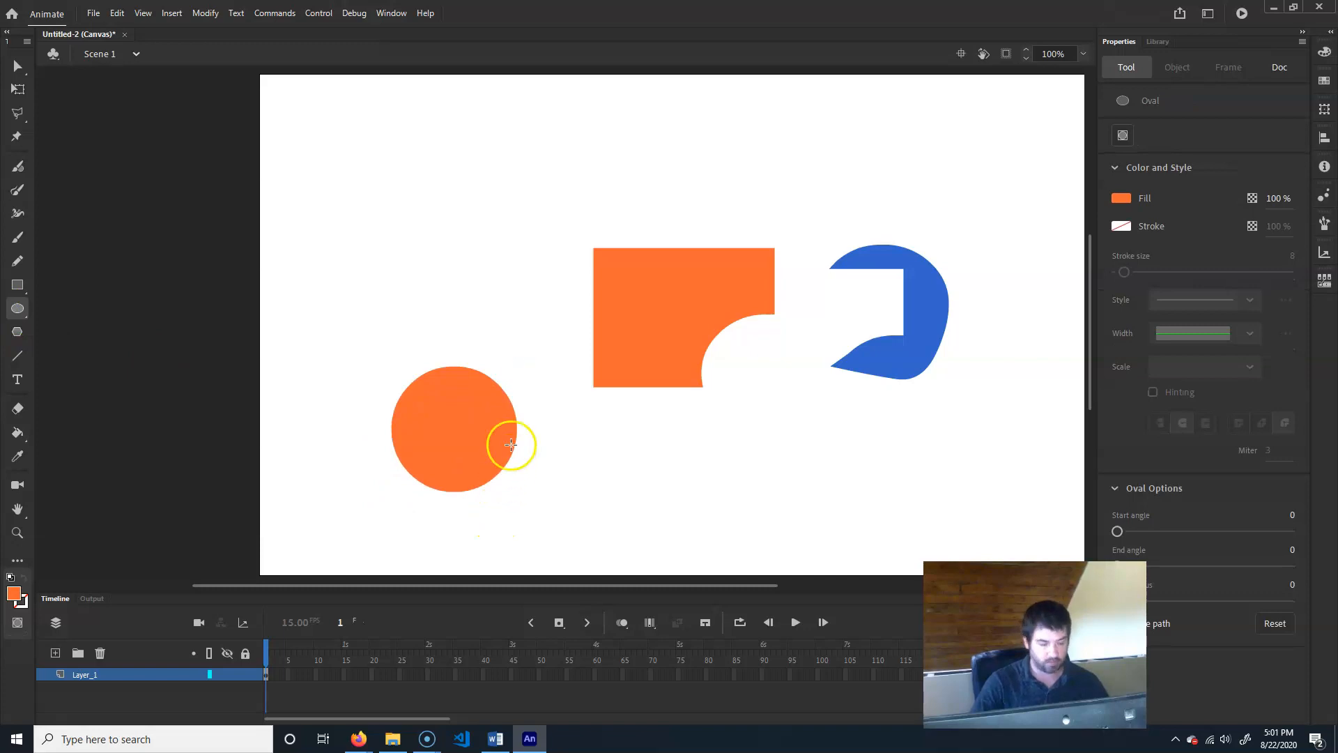
Step: Merge the orange circle into the cut rectangle's lower-left corner and move the combined shape to the left
{"action": "key", "text": "v"}
{"action": "left_click_drag", "start_coordinate": [427, 469], "coordinate": [584, 402]}
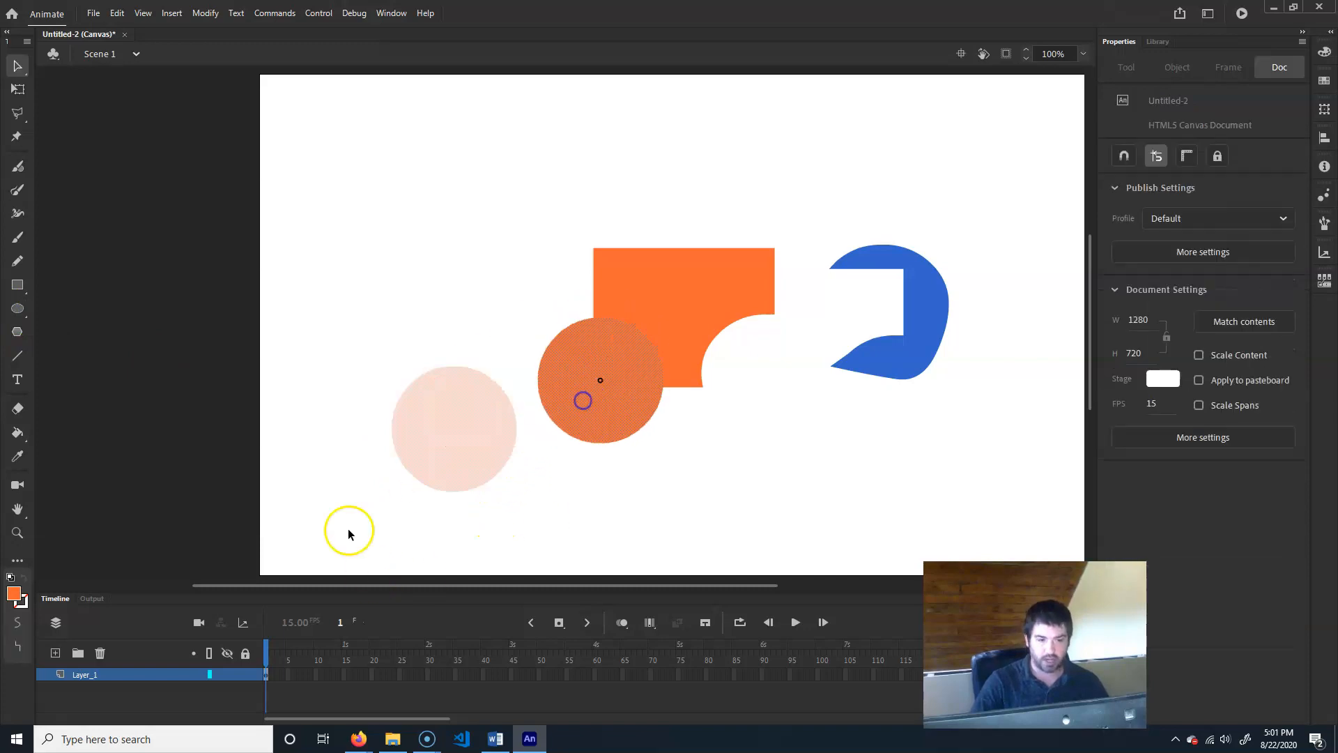
{"action": "left_click", "coordinate": [375, 334]}
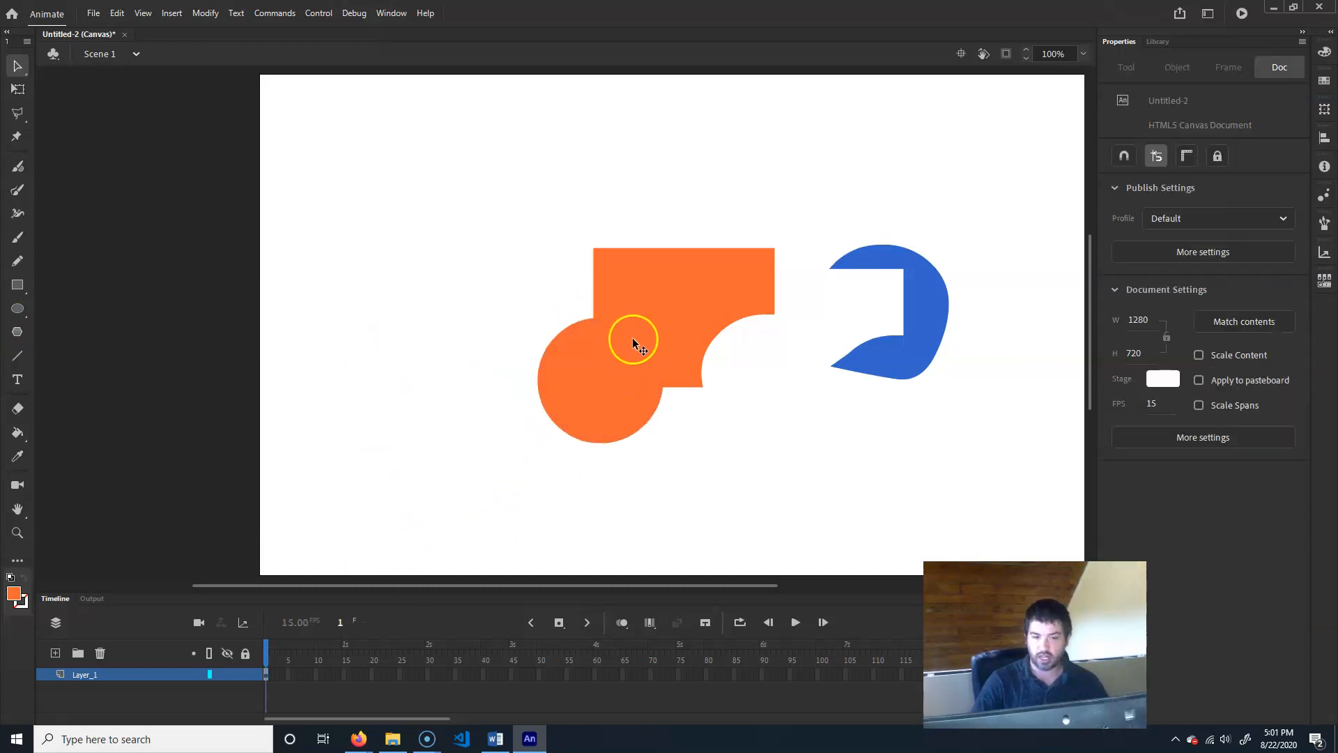
{"action": "left_click_drag", "start_coordinate": [633, 337], "coordinate": [487, 359]}
{"action": "left_click", "coordinate": [701, 488]}
Step: Reshape the merged orange shape by pulling its lower-right corner down, bowing its left edge outward and curving its top edge inward
{"action": "left_click", "coordinate": [511, 376]}
{"action": "left_click", "coordinate": [584, 472]}
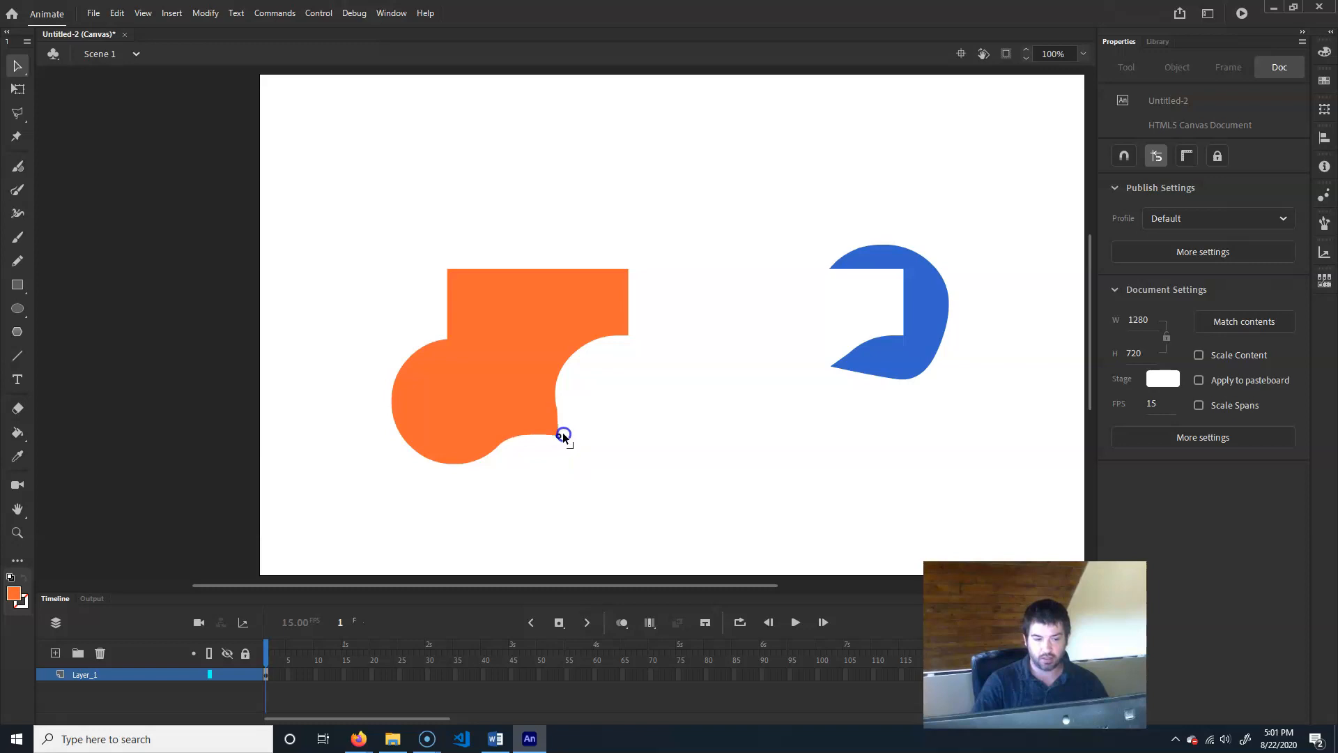
{"action": "left_click_drag", "start_coordinate": [453, 306], "coordinate": [412, 290]}
{"action": "left_click_drag", "start_coordinate": [514, 269], "coordinate": [524, 319]}
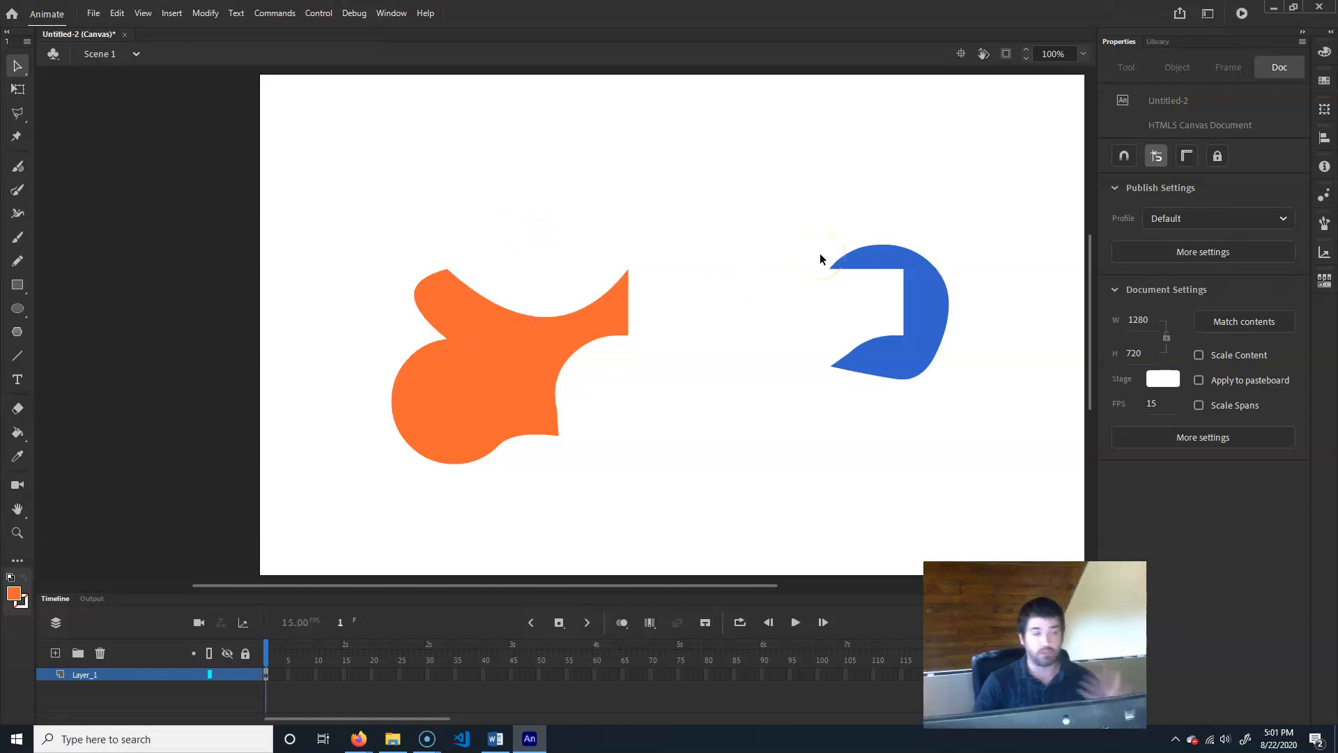
Step: Delete the orange and blue shapes from the stage
{"action": "left_click", "coordinate": [502, 349]}
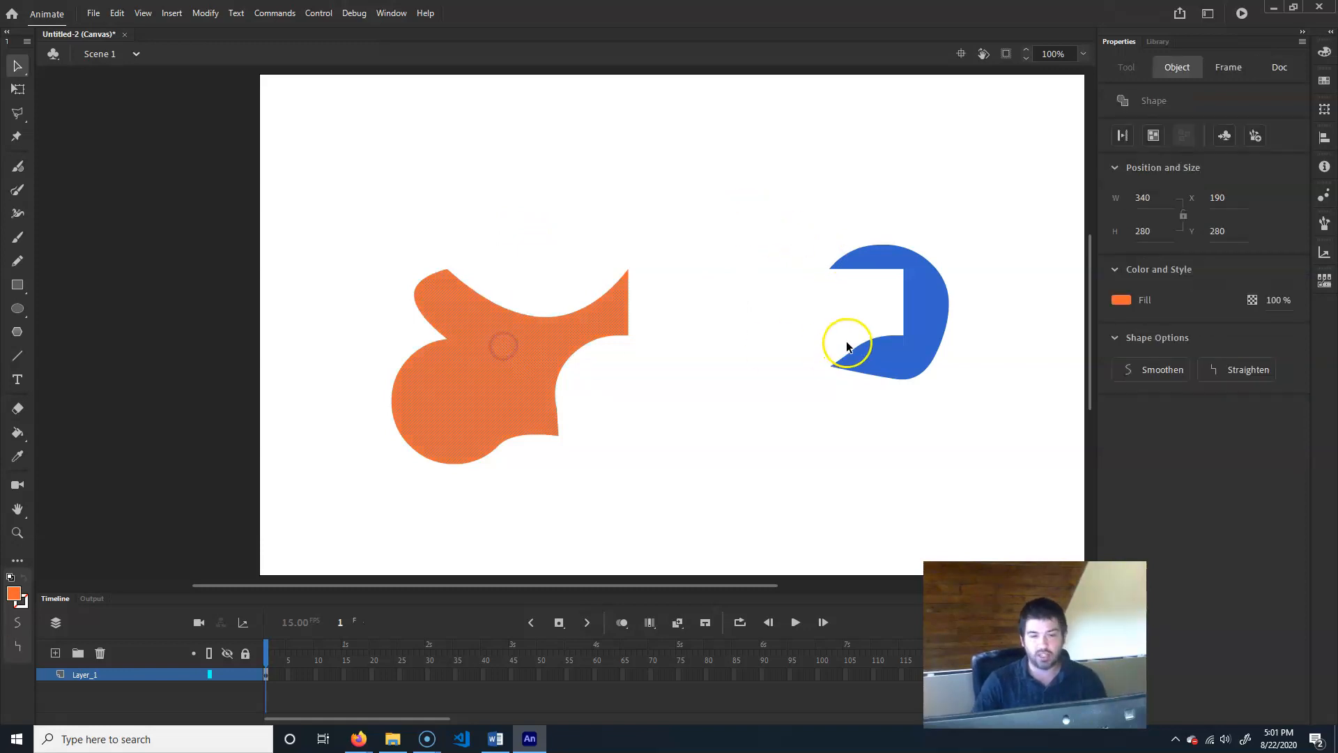
{"action": "key", "text": "Delete"}
{"action": "left_click", "coordinate": [917, 361]}
{"action": "key", "text": "Delete"}
Step: Draw a cloud from five overlapping light gray ovals without a stroke, including a tall one on top and flat ones along the base
{"action": "left_click", "coordinate": [17, 308]}
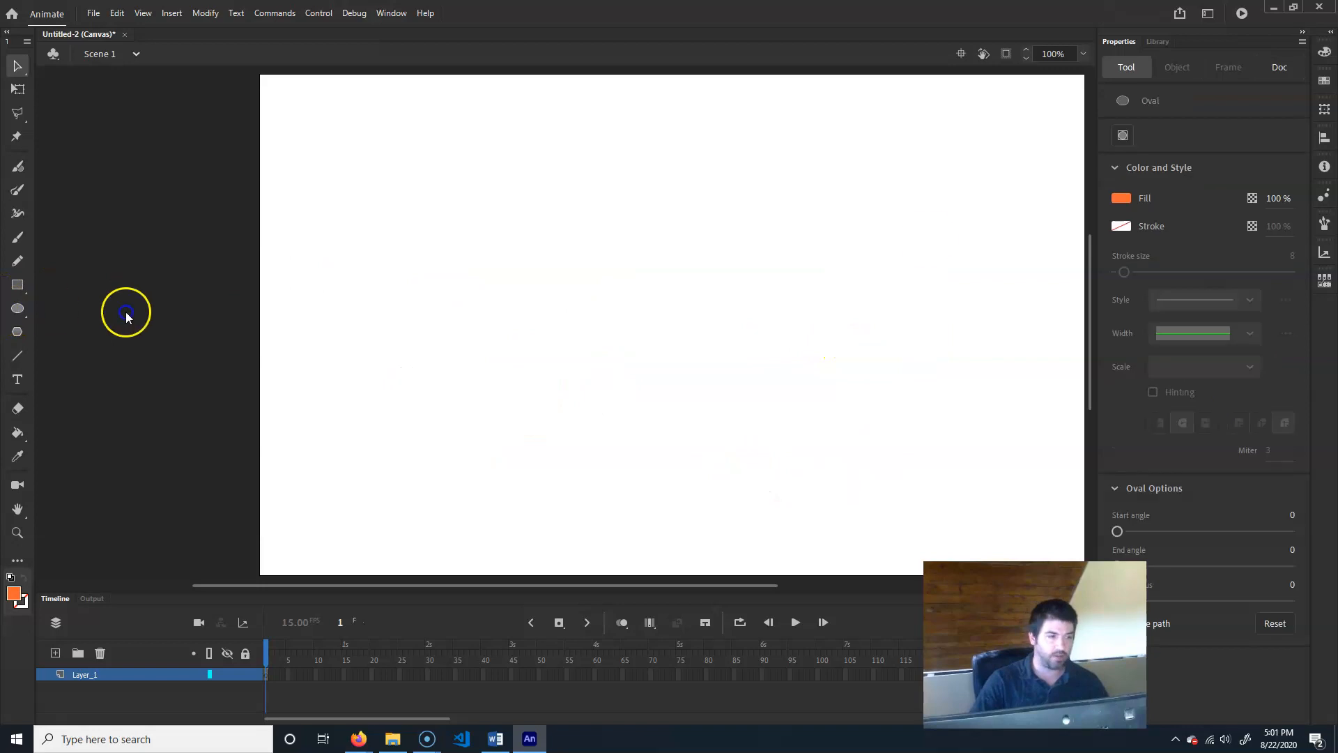
{"action": "left_click", "coordinate": [1125, 203]}
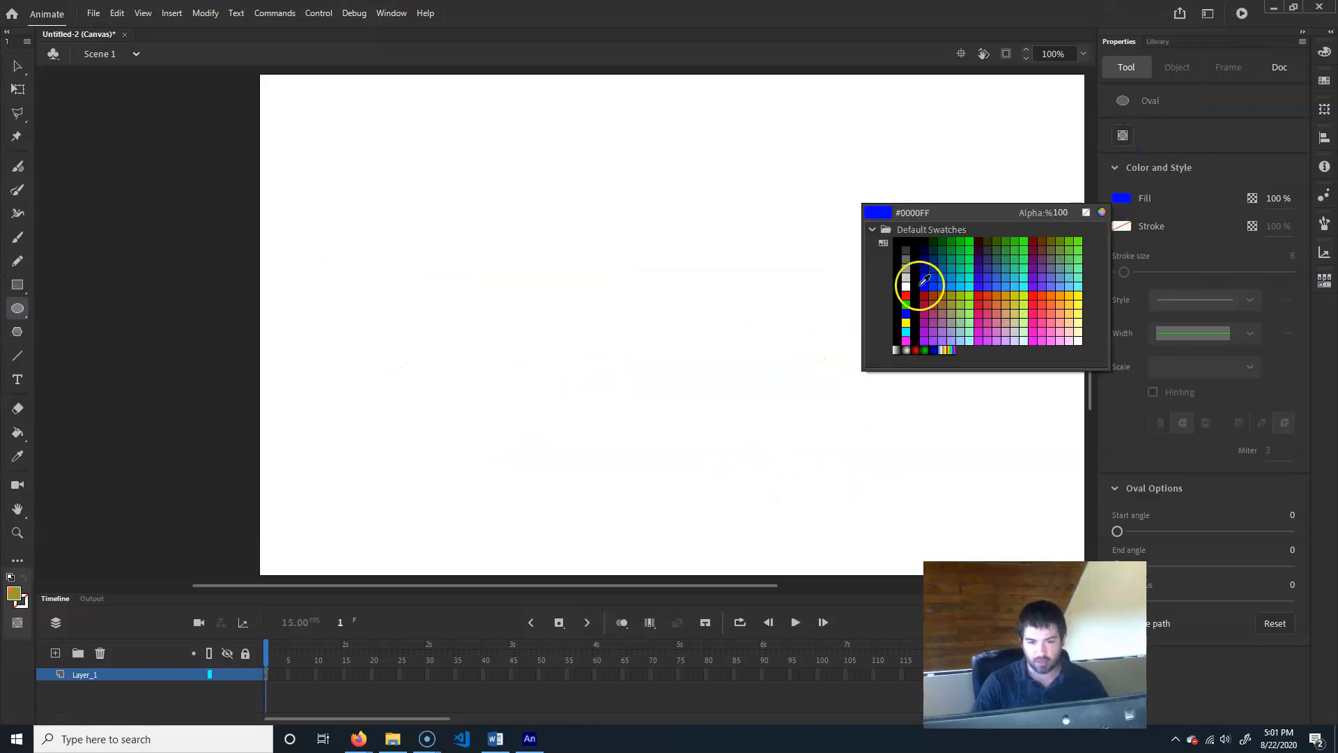
{"action": "left_click", "coordinate": [909, 279]}
{"action": "mouse_move", "coordinate": [448, 393]}
{"action": "left_mouse_down"}
{"action": "mouse_move", "coordinate": [600, 326]}
{"action": "mouse_move", "coordinate": [826, 299]}
{"action": "mouse_move", "coordinate": [669, 314]}
{"action": "left_mouse_up"}
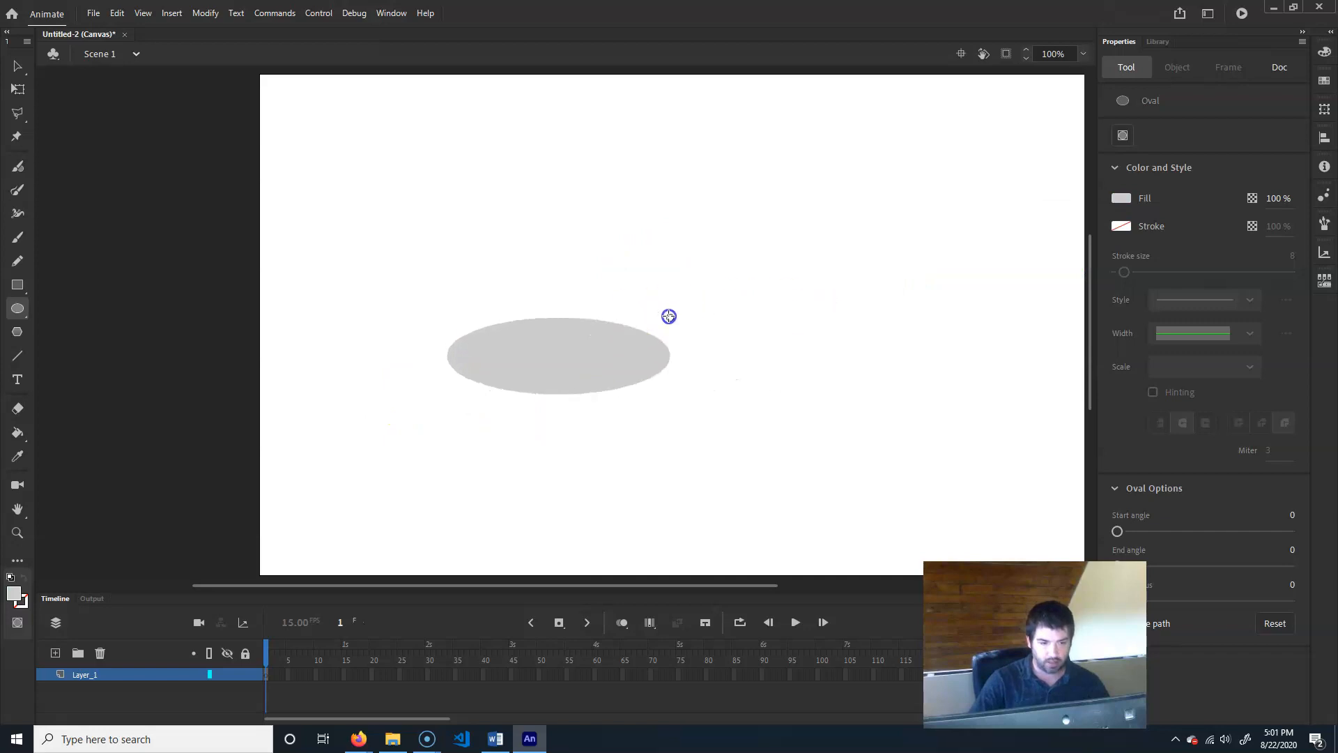
{"action": "left_click_drag", "start_coordinate": [498, 370], "coordinate": [630, 243]}
{"action": "left_click_drag", "start_coordinate": [597, 353], "coordinate": [802, 314]}
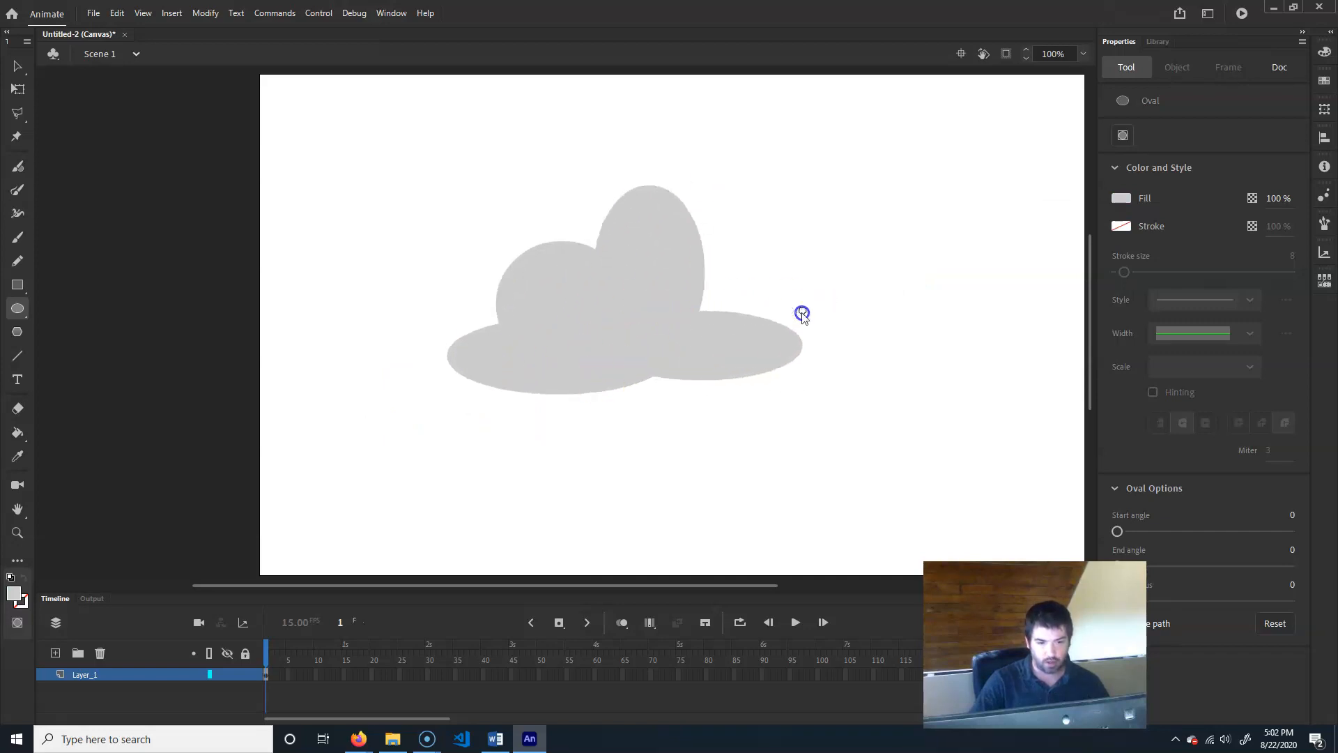
{"action": "left_click_drag", "start_coordinate": [613, 374], "coordinate": [857, 389]}
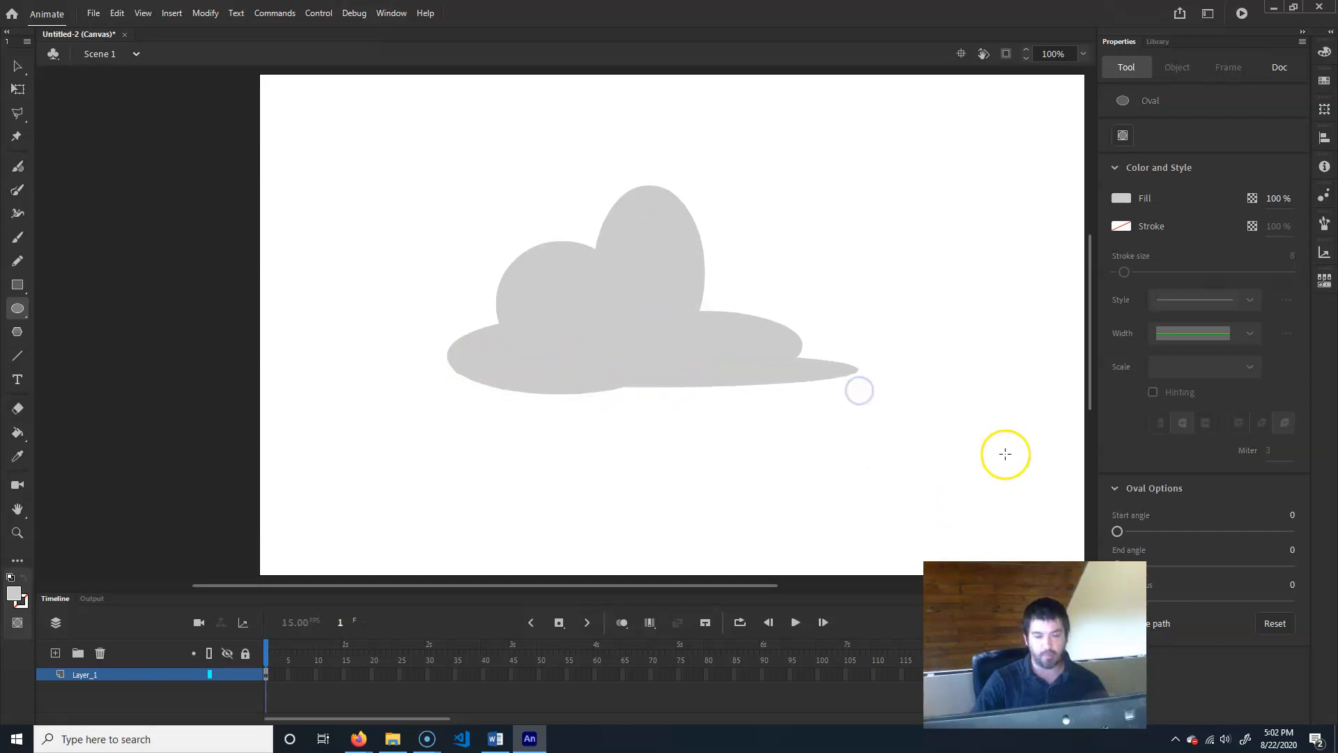
Step: Select the merged gray cloud, move it to the left as one piece, and deselect it
{"action": "left_click", "coordinate": [21, 70]}
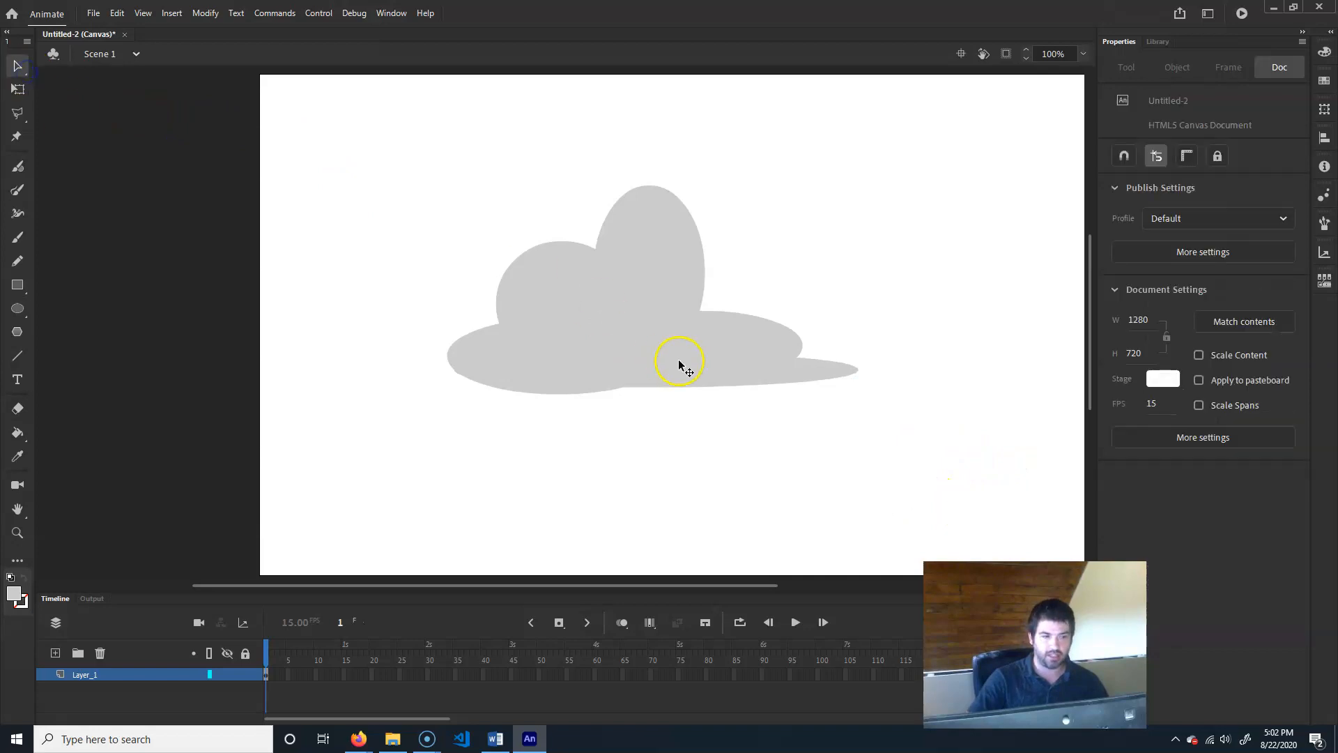
{"action": "left_click", "coordinate": [701, 350]}
{"action": "left_click_drag", "start_coordinate": [664, 367], "coordinate": [573, 360]}
{"action": "left_click", "coordinate": [933, 298]}
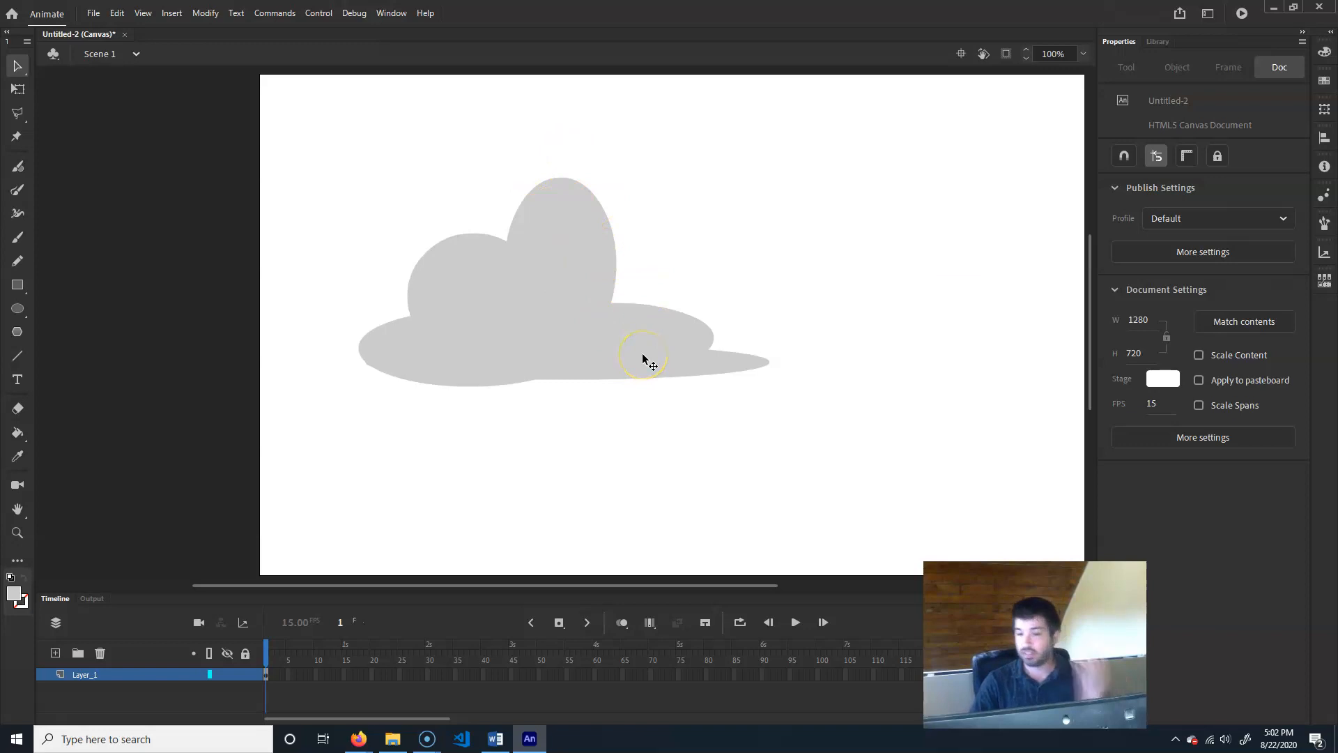
Step: Draw a straight blue line from the cloud's upper right into its tallest lobe
{"action": "left_click", "coordinate": [18, 356]}
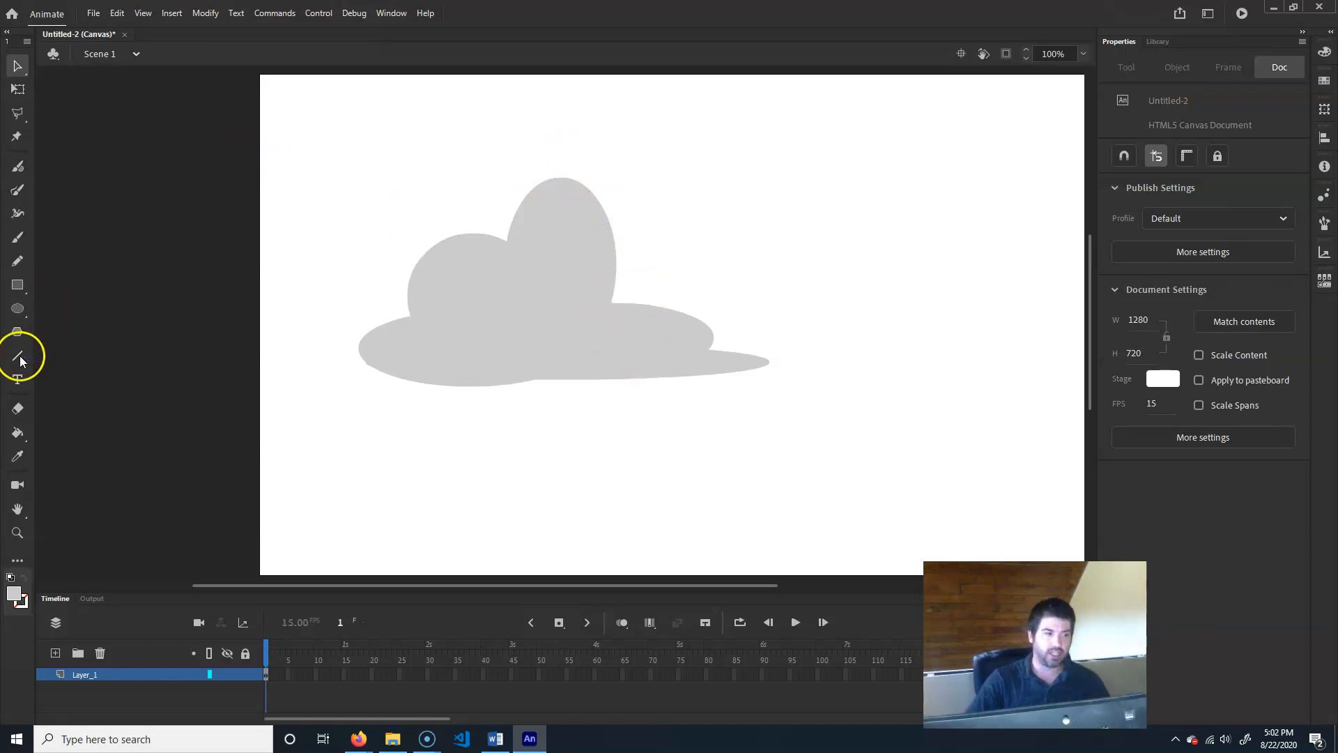
{"action": "mouse_move", "coordinate": [662, 191]}
{"action": "left_mouse_down"}
{"action": "mouse_move", "coordinate": [625, 230]}
{"action": "mouse_move", "coordinate": [556, 241]}
{"action": "left_mouse_up"}
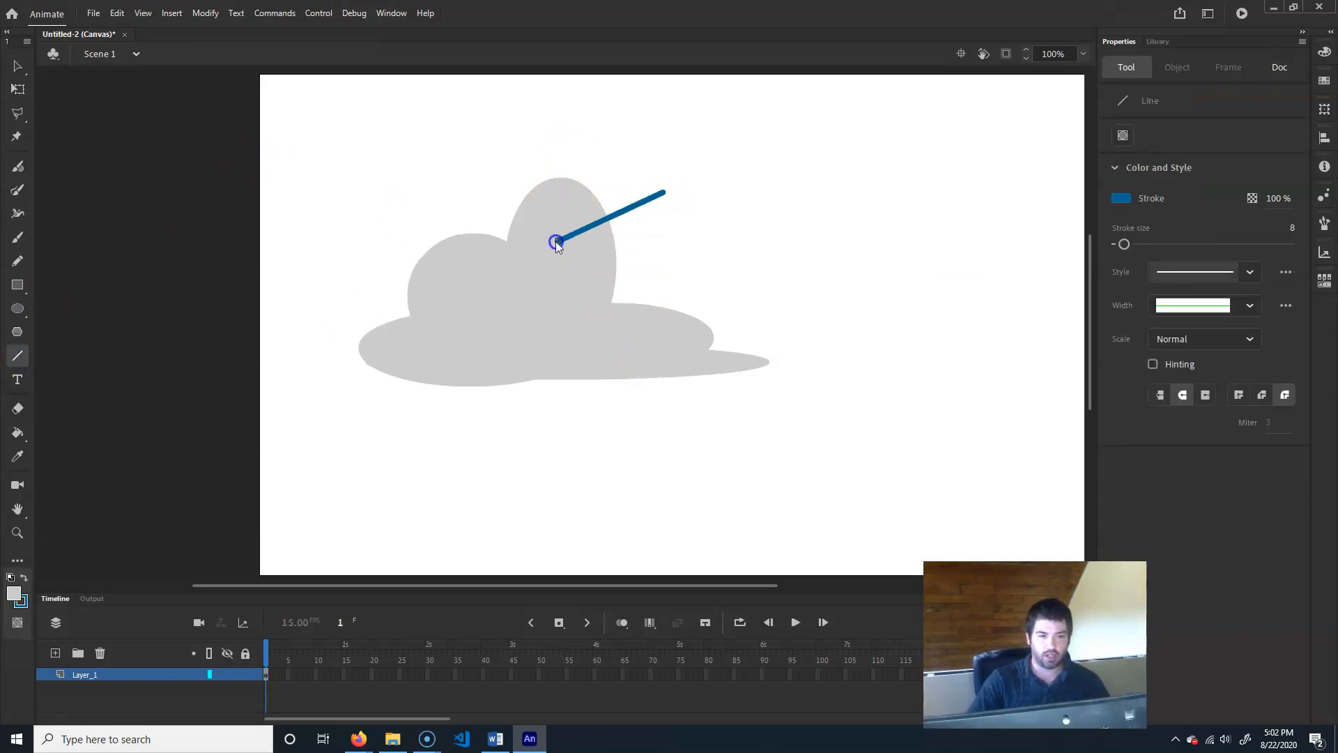
Step: Draw several more short blue lines across the cloud's outline on its right and left sides
{"action": "mouse_move", "coordinate": [642, 269]}
{"action": "left_mouse_down"}
{"action": "mouse_move", "coordinate": [663, 299]}
{"action": "mouse_move", "coordinate": [572, 275]}
{"action": "mouse_move", "coordinate": [543, 282]}
{"action": "mouse_move", "coordinate": [634, 325]}
{"action": "left_mouse_up"}
{"action": "left_click_drag", "start_coordinate": [720, 296], "coordinate": [683, 346]}
{"action": "left_click_drag", "start_coordinate": [476, 256], "coordinate": [438, 205]}
{"action": "left_click_drag", "start_coordinate": [434, 276], "coordinate": [383, 247]}
{"action": "mouse_move", "coordinate": [414, 352]}
{"action": "left_mouse_down"}
{"action": "mouse_move", "coordinate": [373, 305]}
{"action": "mouse_move", "coordinate": [341, 331]}
{"action": "left_mouse_up"}
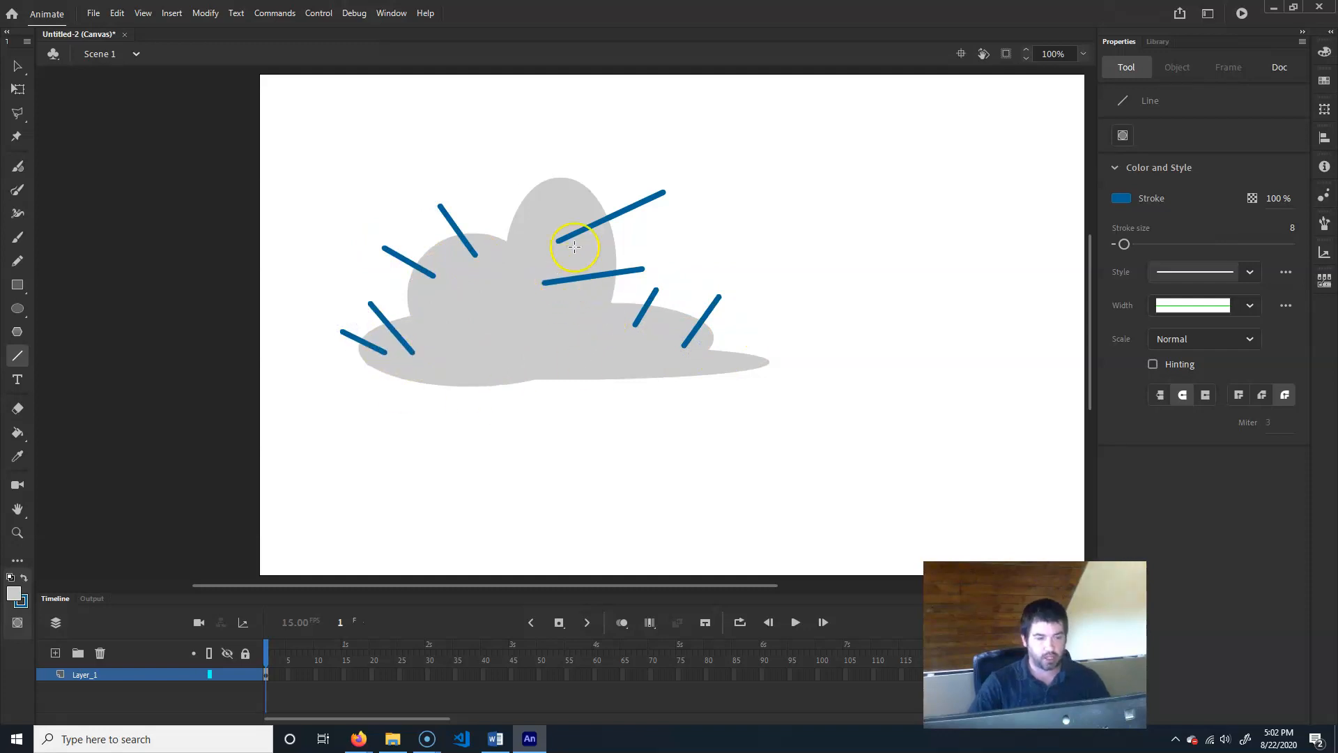
Step: Undo the blue lines drawn across the cloud's outline
{"action": "key", "text": "ctrl+z"}
{"action": "key", "text": "ctrl+z"}
{"action": "key", "text": "ctrl+z"}
{"action": "key", "text": "ctrl+z"}
{"action": "key", "text": "ctrl+z"}
{"action": "key", "text": "ctrl+z"}
{"action": "key", "text": "ctrl+z"}
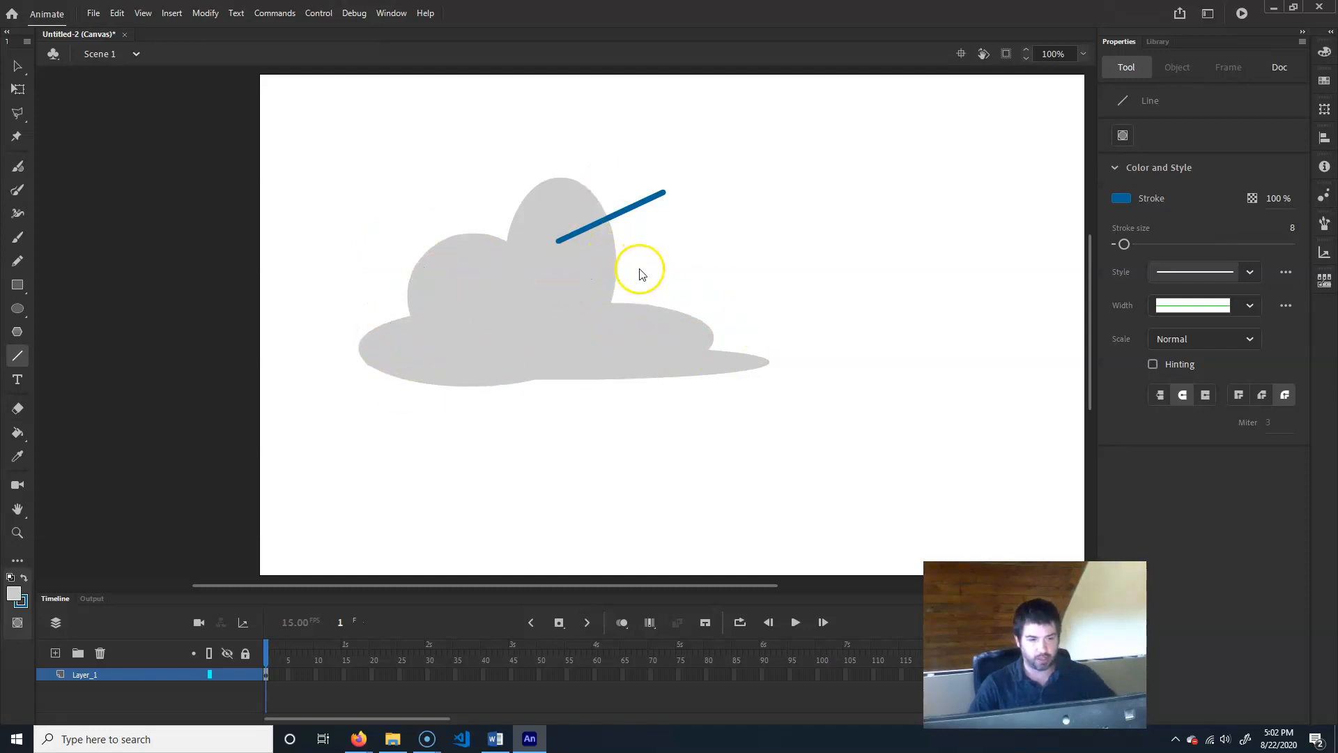
Step: Try pulling the right edge of the cloud's tallest lobe outward, and undo that change
{"action": "key", "text": "v"}
{"action": "left_click_drag", "start_coordinate": [610, 225], "coordinate": [610, 230]}
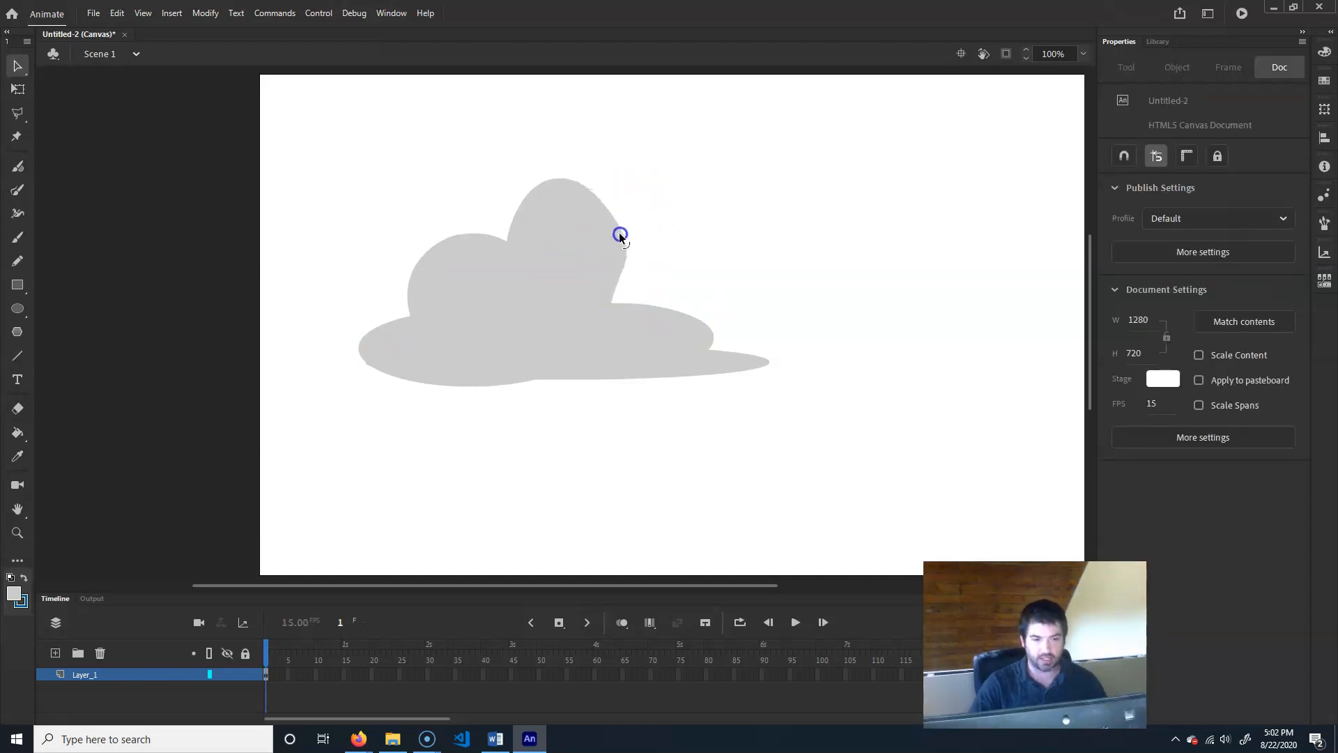
{"action": "key", "text": "ctrl+z"}
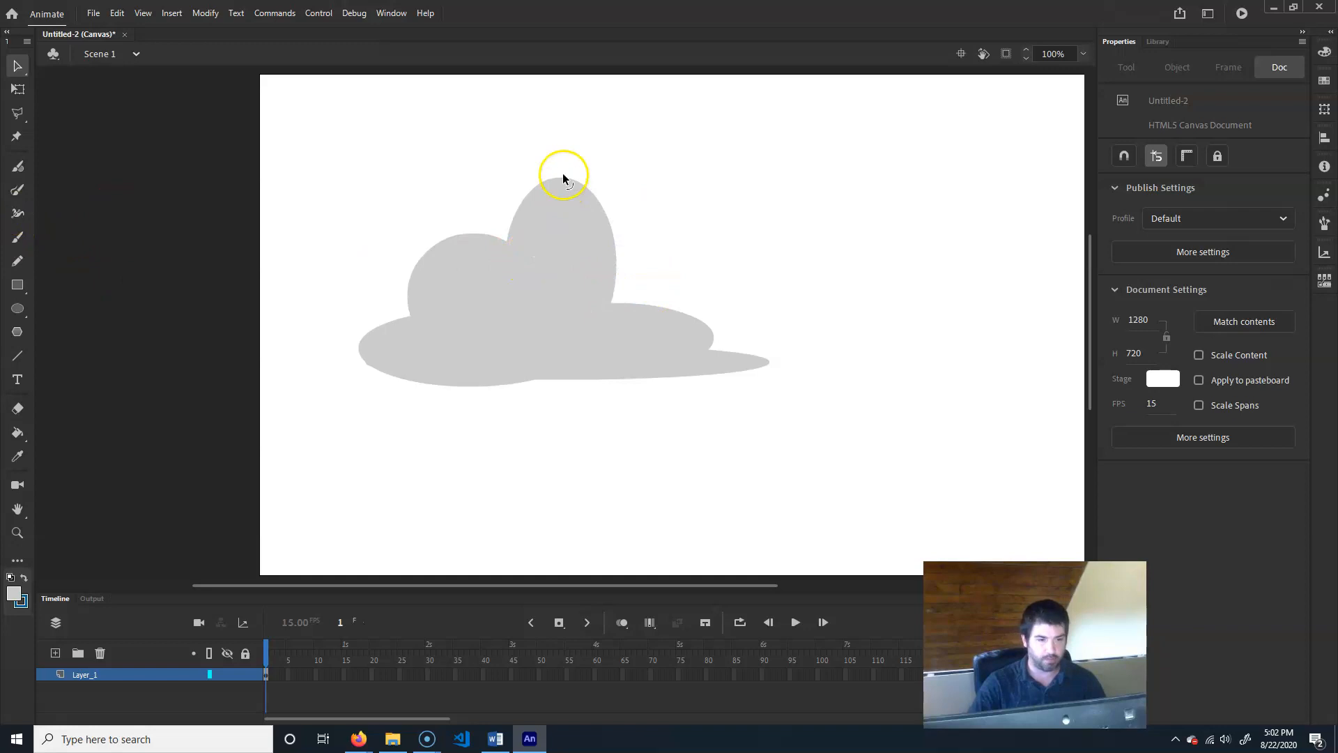
Step: Draw eight short blue lines crossing the cloud's outline, four on its right side and four on its left
{"action": "left_click", "coordinate": [17, 355]}
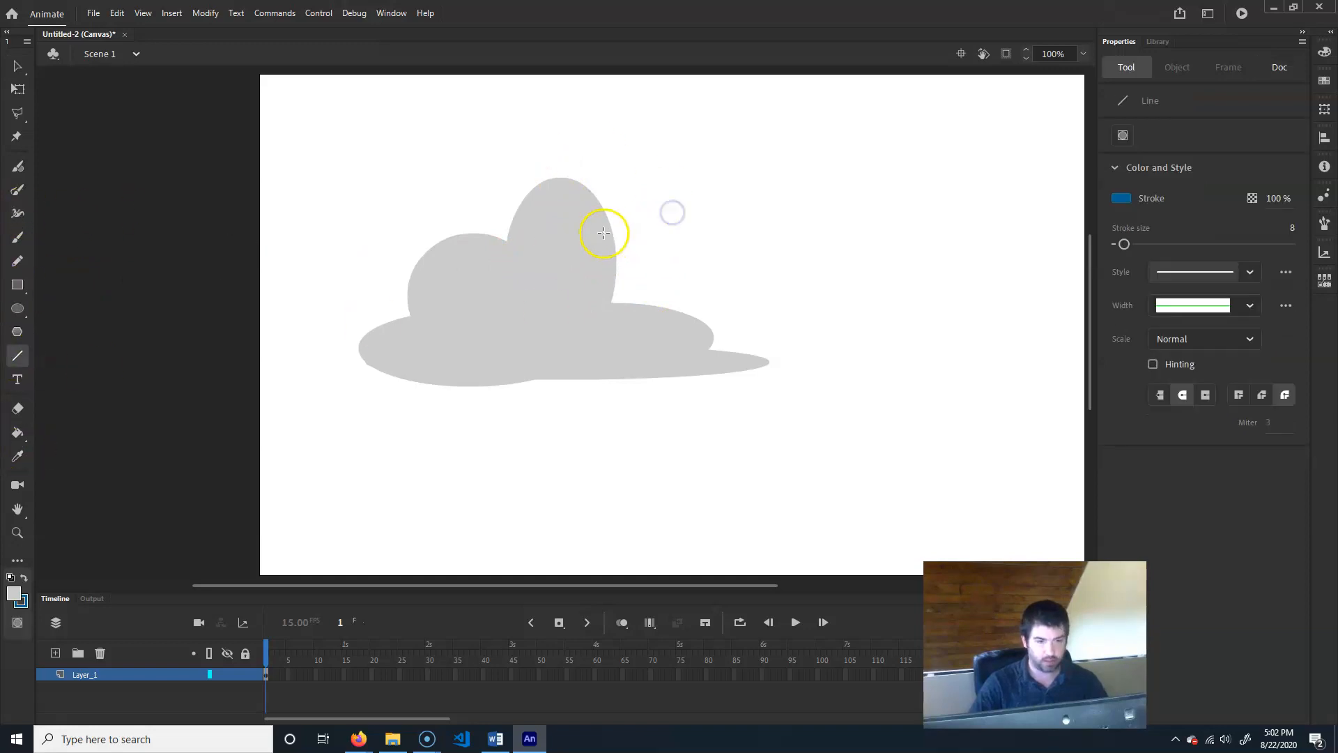
{"action": "left_click_drag", "start_coordinate": [586, 227], "coordinate": [673, 184]}
{"action": "left_click_drag", "start_coordinate": [571, 269], "coordinate": [630, 248]}
{"action": "mouse_move", "coordinate": [648, 340]}
{"action": "left_mouse_down"}
{"action": "mouse_move", "coordinate": [665, 310]}
{"action": "mouse_move", "coordinate": [699, 317]}
{"action": "mouse_move", "coordinate": [678, 275]}
{"action": "mouse_move", "coordinate": [706, 318]}
{"action": "mouse_move", "coordinate": [720, 297]}
{"action": "left_mouse_up"}
{"action": "key", "text": "ctrl+z"}
{"action": "key", "text": "ctrl+z"}
{"action": "left_click_drag", "start_coordinate": [469, 257], "coordinate": [469, 219]}
{"action": "left_click_drag", "start_coordinate": [441, 277], "coordinate": [397, 248]}
{"action": "mouse_move", "coordinate": [406, 331]}
{"action": "left_mouse_down"}
{"action": "mouse_move", "coordinate": [375, 304]}
{"action": "mouse_move", "coordinate": [348, 325]}
{"action": "left_mouse_up"}
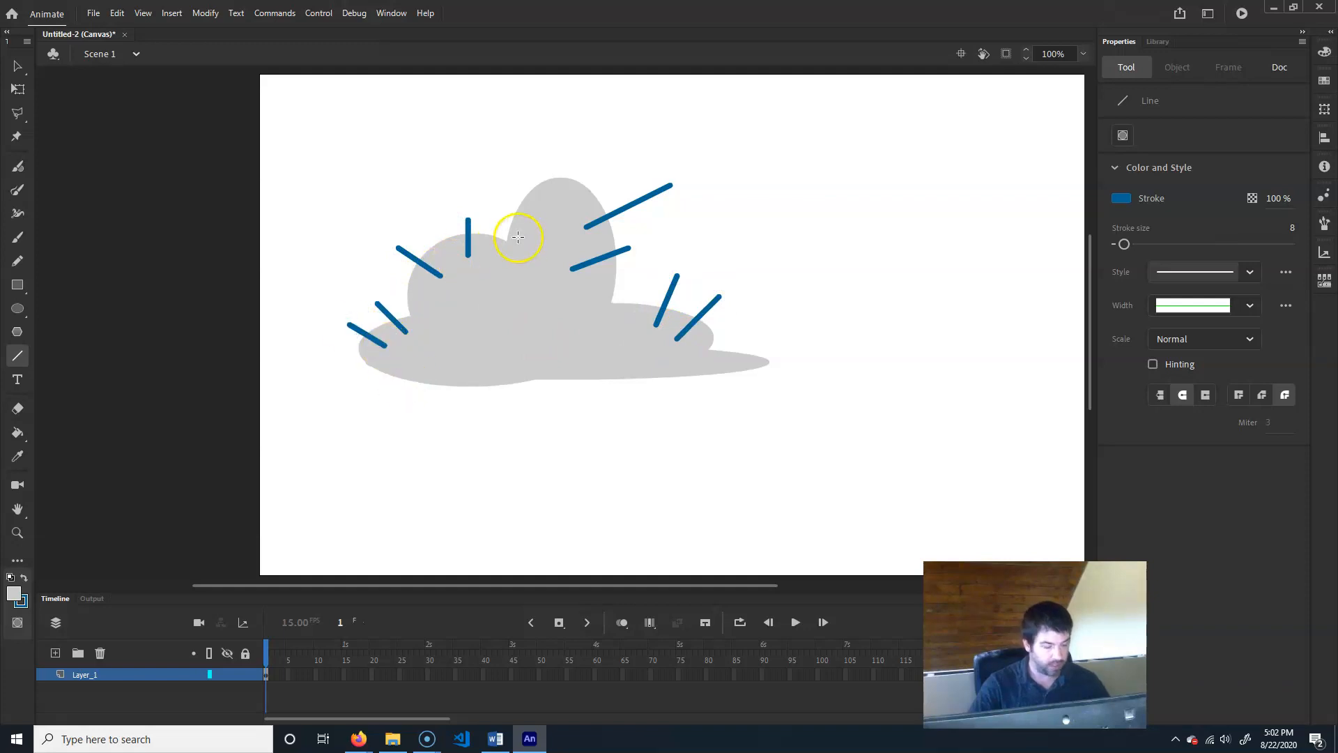
Step: Pull the outline sections beside and between the blue lines outward to form extra bumps on both sides of the cloud
{"action": "key", "text": "v"}
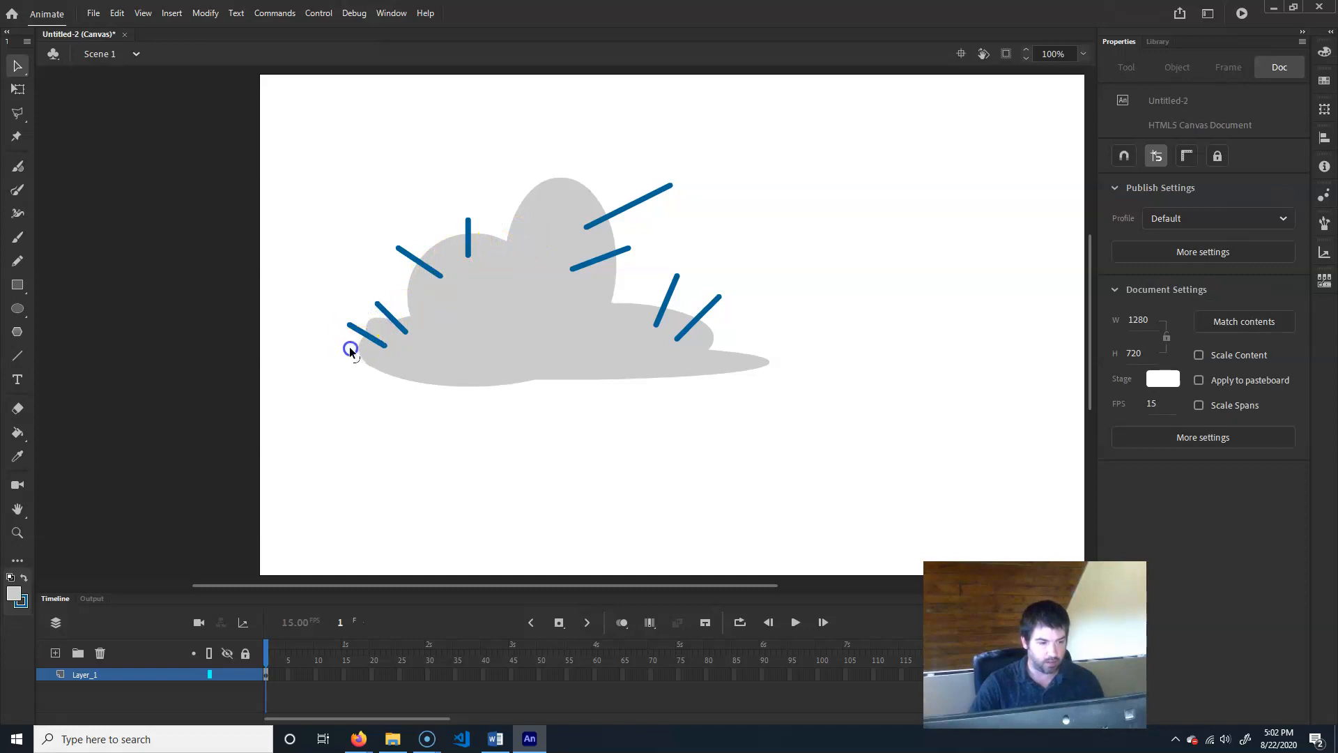
{"action": "left_click_drag", "start_coordinate": [349, 346], "coordinate": [399, 291]}
{"action": "left_click_drag", "start_coordinate": [448, 237], "coordinate": [447, 232]}
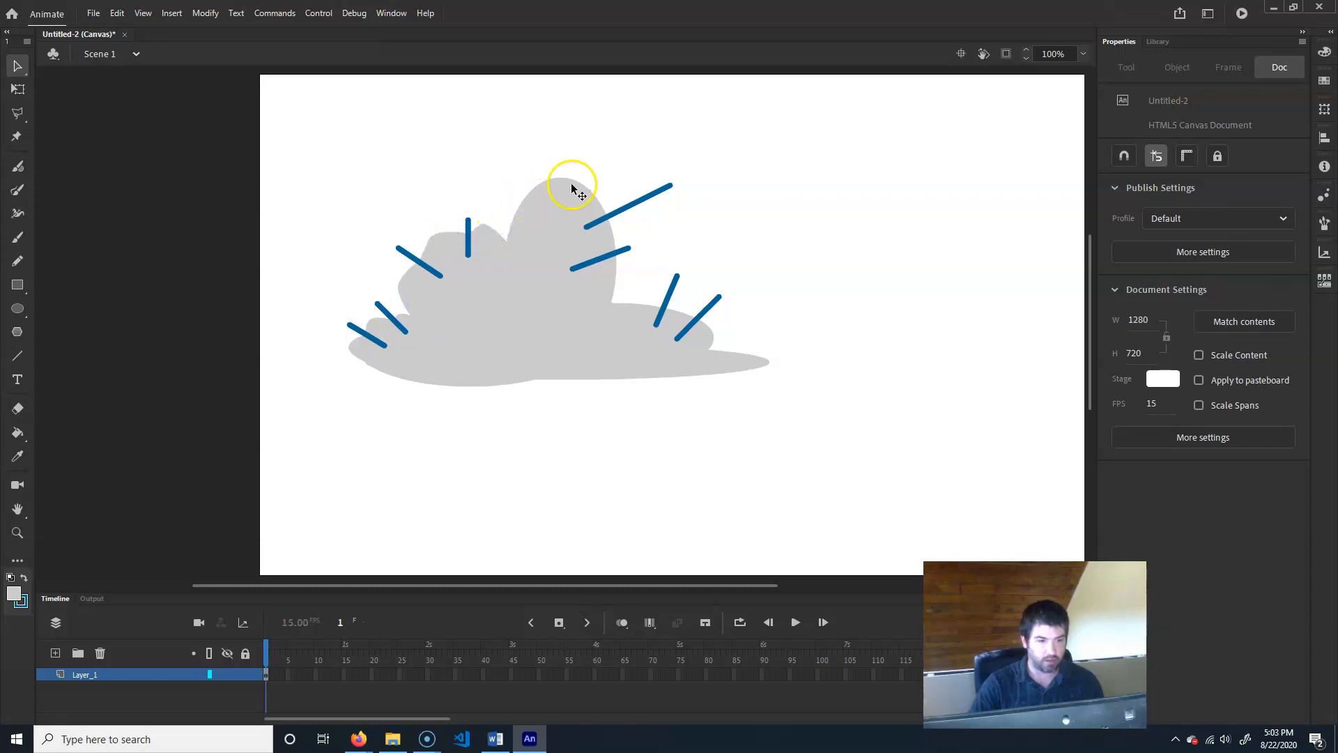
{"action": "mouse_move", "coordinate": [613, 295]}
{"action": "left_mouse_down"}
{"action": "mouse_move", "coordinate": [651, 299]}
{"action": "mouse_move", "coordinate": [636, 322]}
{"action": "mouse_move", "coordinate": [722, 332]}
{"action": "left_mouse_up"}
Step: Try moving the reshaped cloud fill off the blue lines, then undo the move and deselect it
{"action": "left_click", "coordinate": [684, 311]}
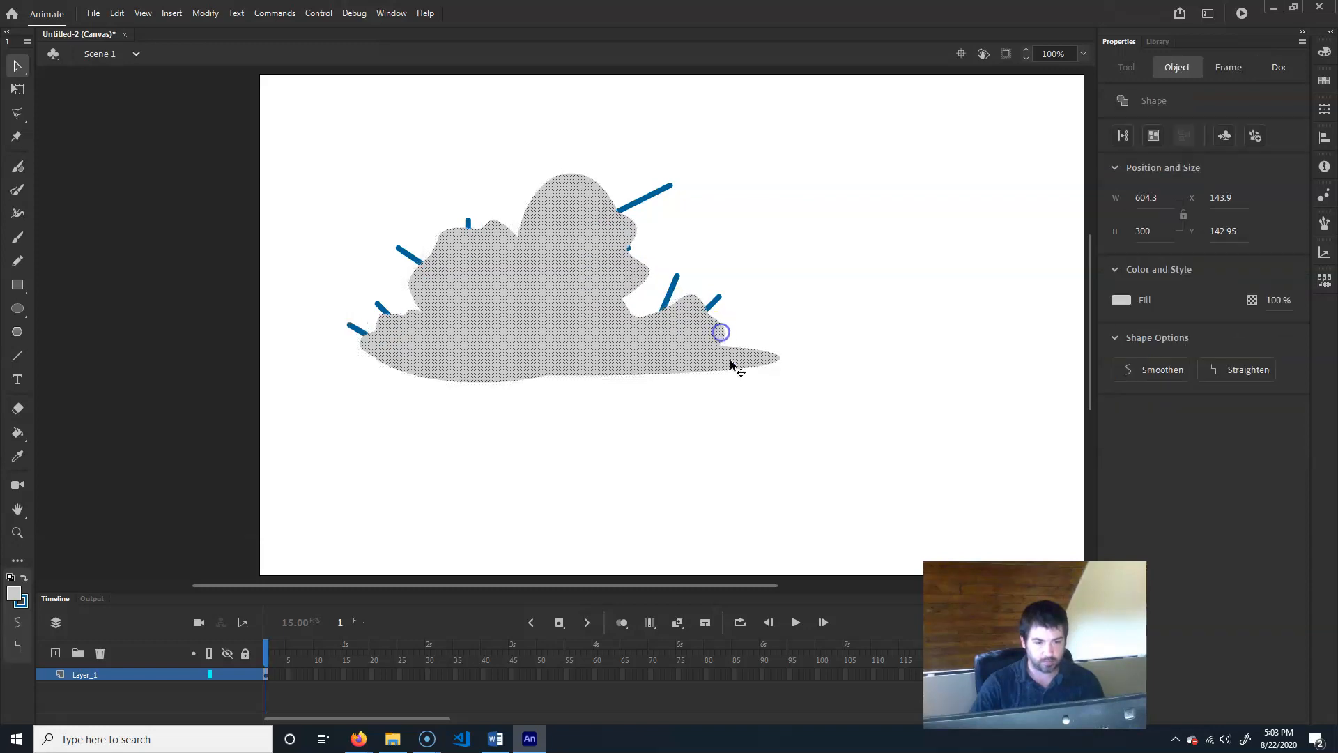
{"action": "left_click", "coordinate": [769, 456]}
{"action": "key", "text": "ctrl+z"}
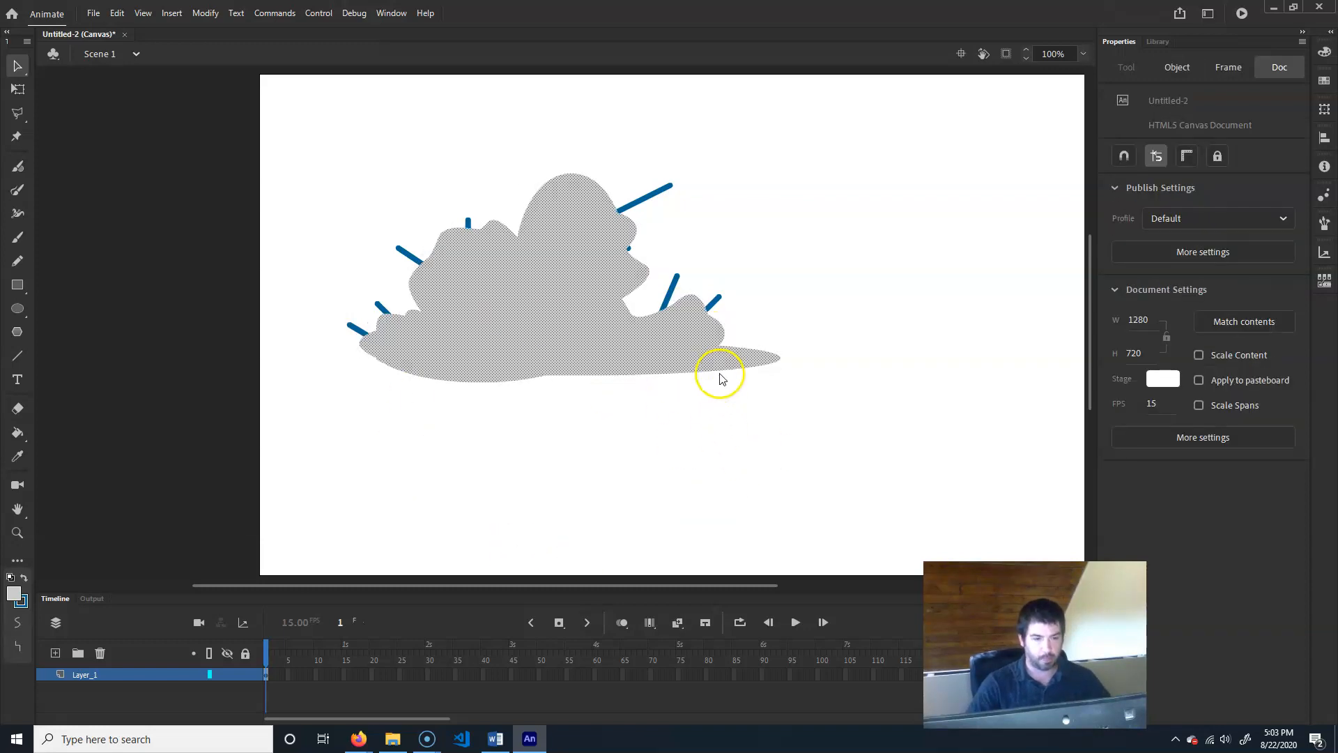
{"action": "key", "text": "ctrl+z"}
{"action": "left_click", "coordinate": [695, 409]}
Step: Select the cloud with all its lines and set the stroke to none to remove the blue lines
{"action": "left_click_drag", "start_coordinate": [299, 451], "coordinate": [521, 404]}
{"action": "left_click_drag", "start_coordinate": [311, 463], "coordinate": [889, 128]}
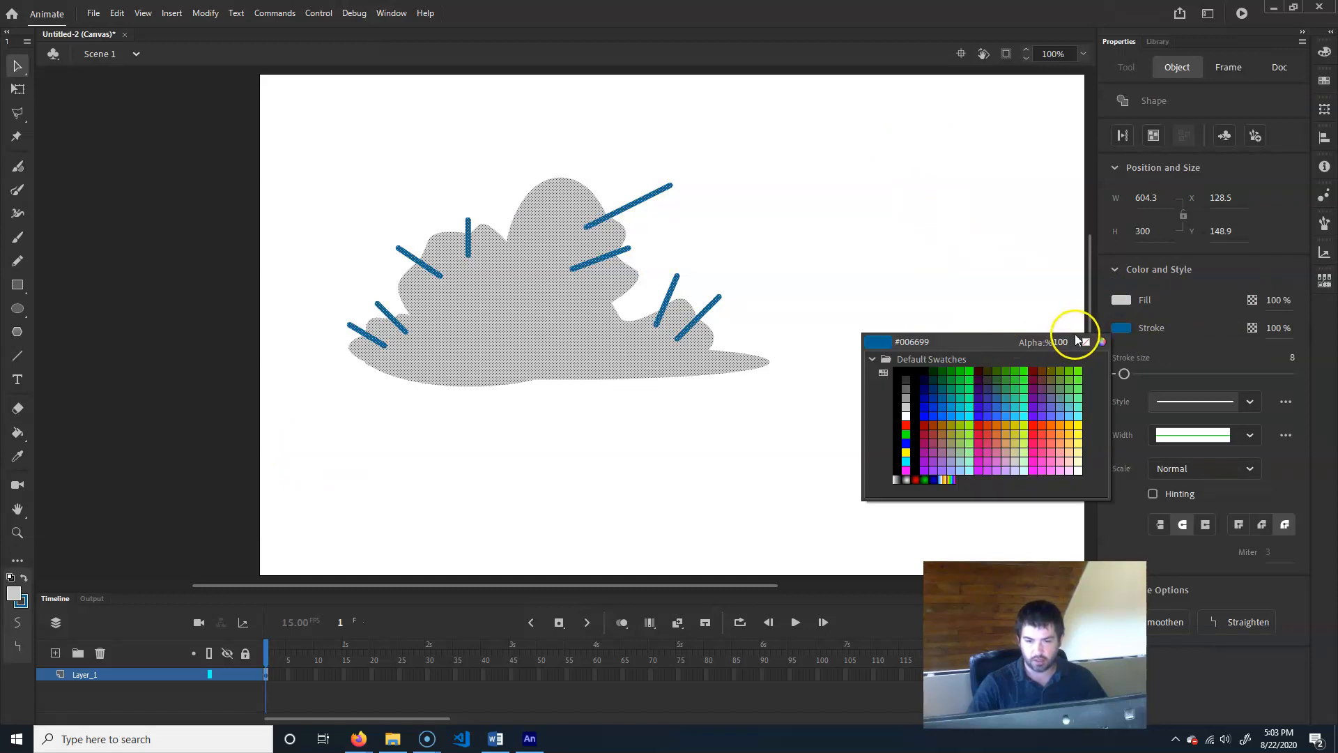
{"action": "left_click", "coordinate": [1086, 341]}
{"action": "left_click", "coordinate": [855, 304]}
{"action": "left_click_drag", "start_coordinate": [639, 161], "coordinate": [530, 255]}
{"action": "left_click", "coordinate": [666, 182]}
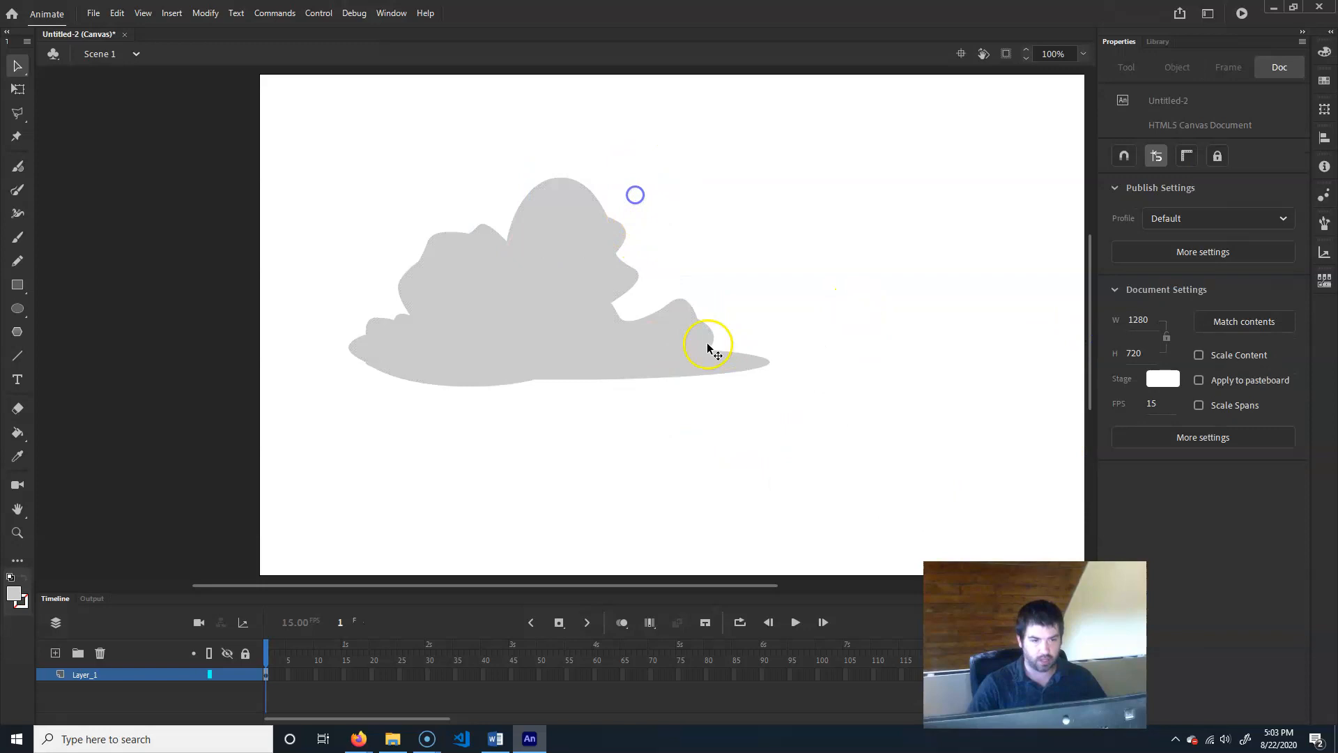
Step: Delete the gray cloud from the stage and set the Line tool's stroke color to black
{"action": "left_click", "coordinate": [529, 308]}
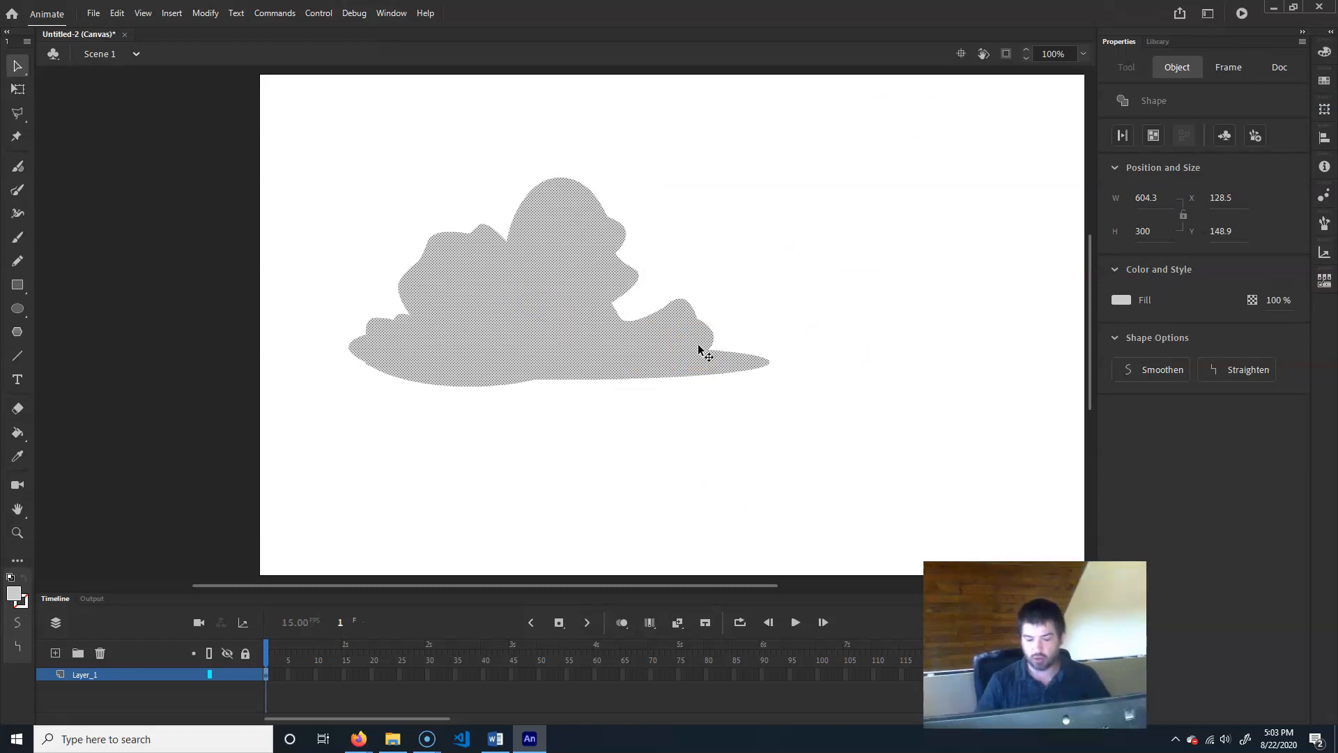
{"action": "key", "text": "Delete"}
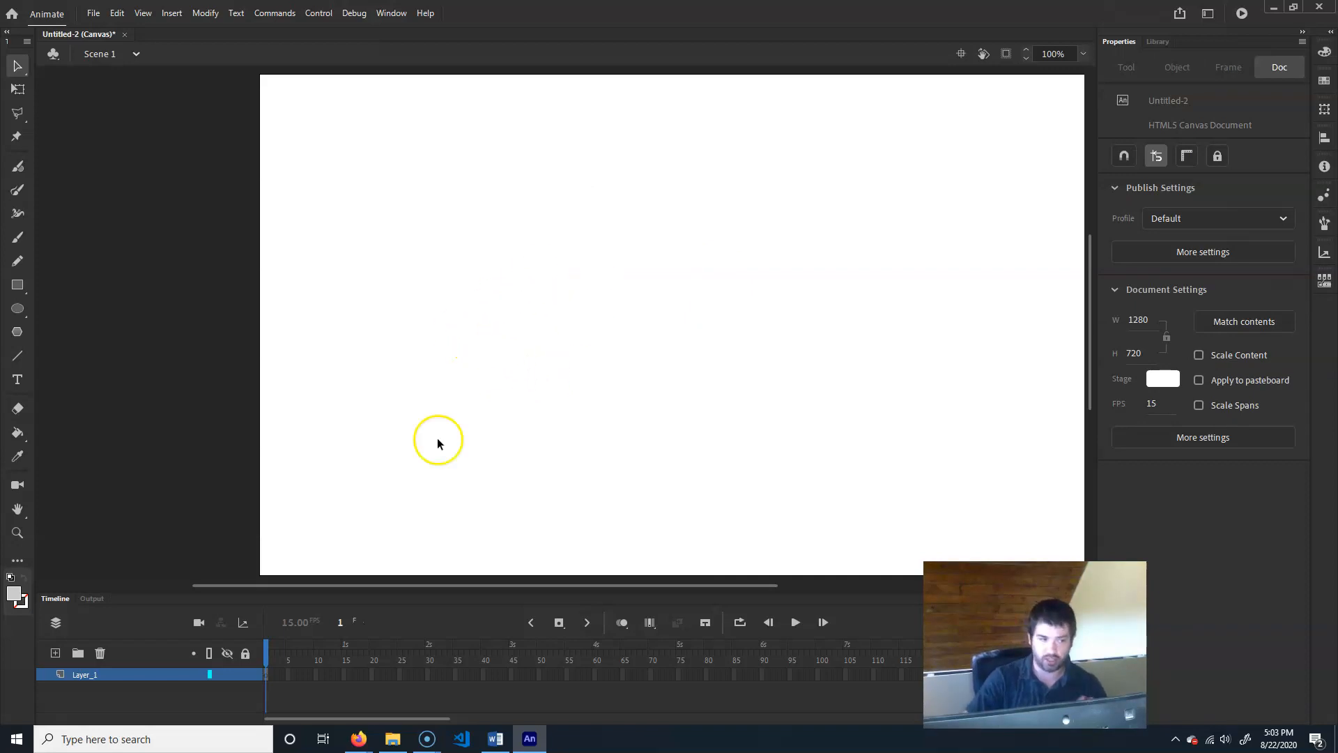
{"action": "left_click", "coordinate": [18, 357]}
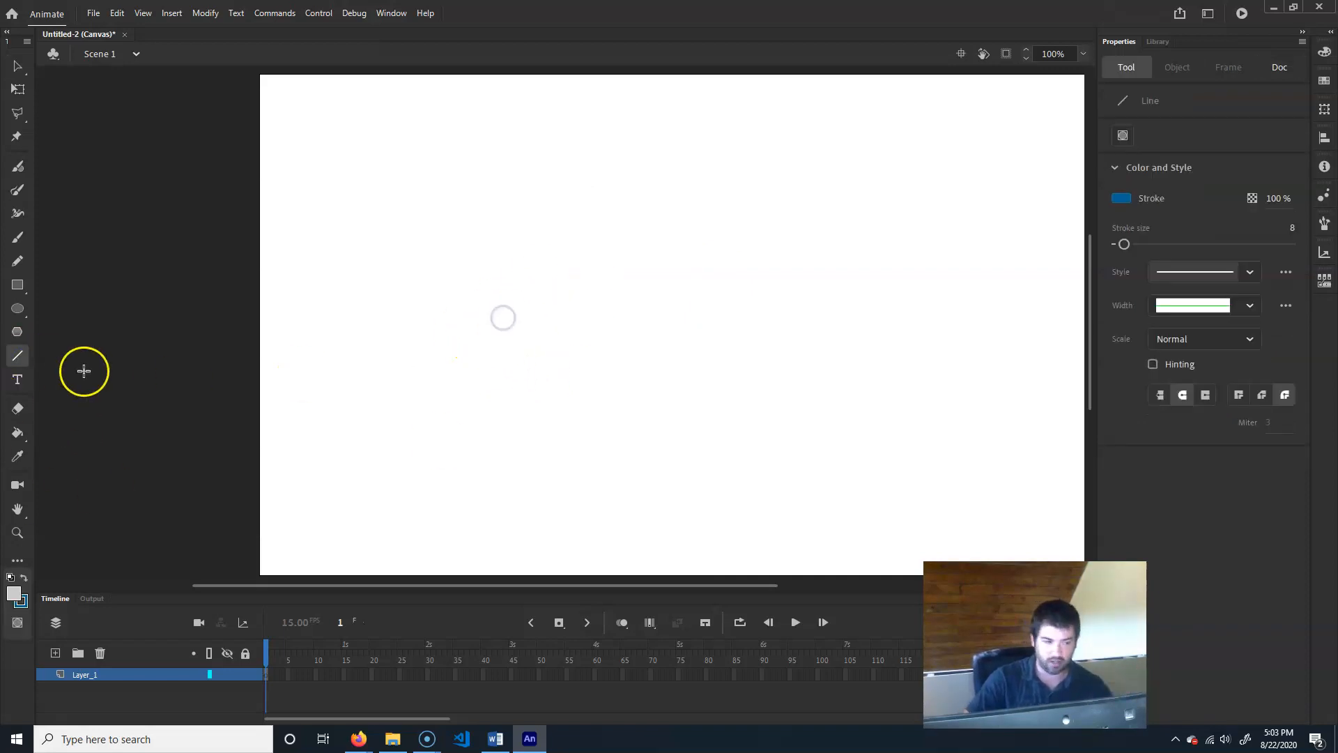
{"action": "left_click", "coordinate": [1121, 200]}
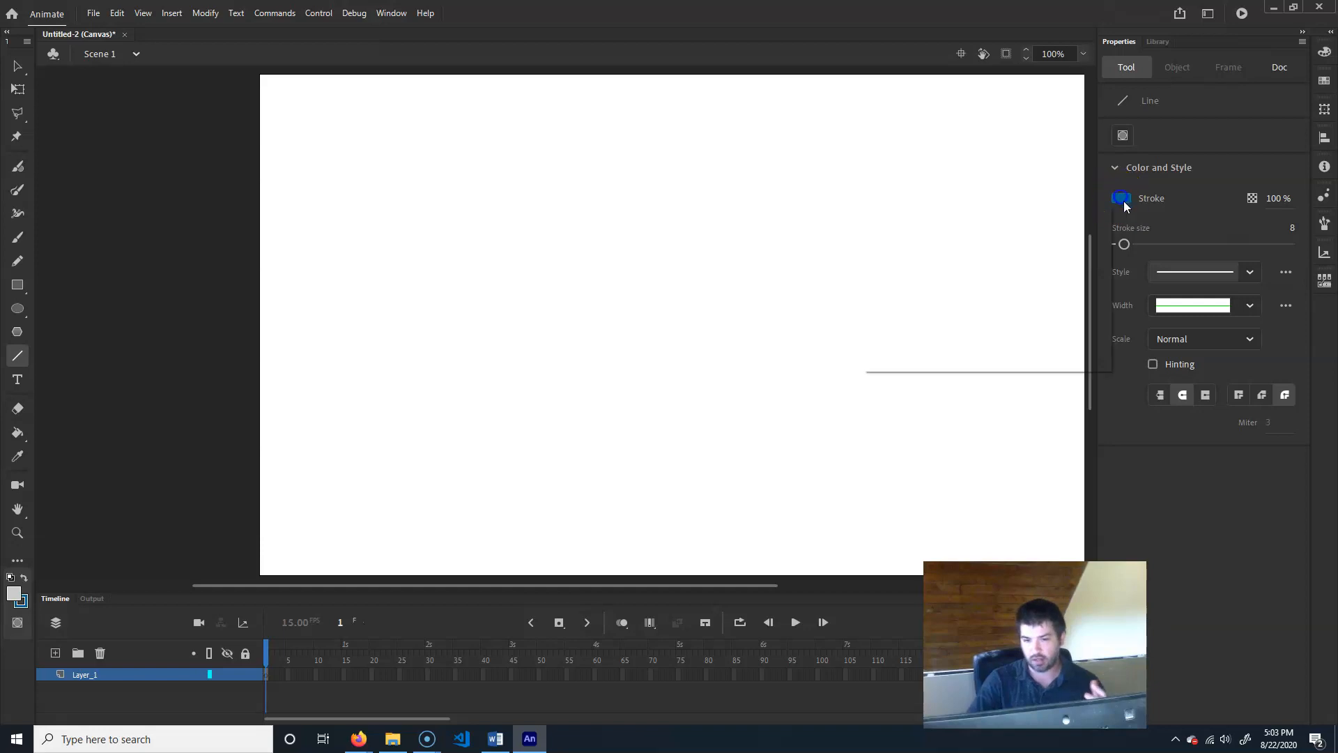
{"action": "left_click", "coordinate": [906, 242]}
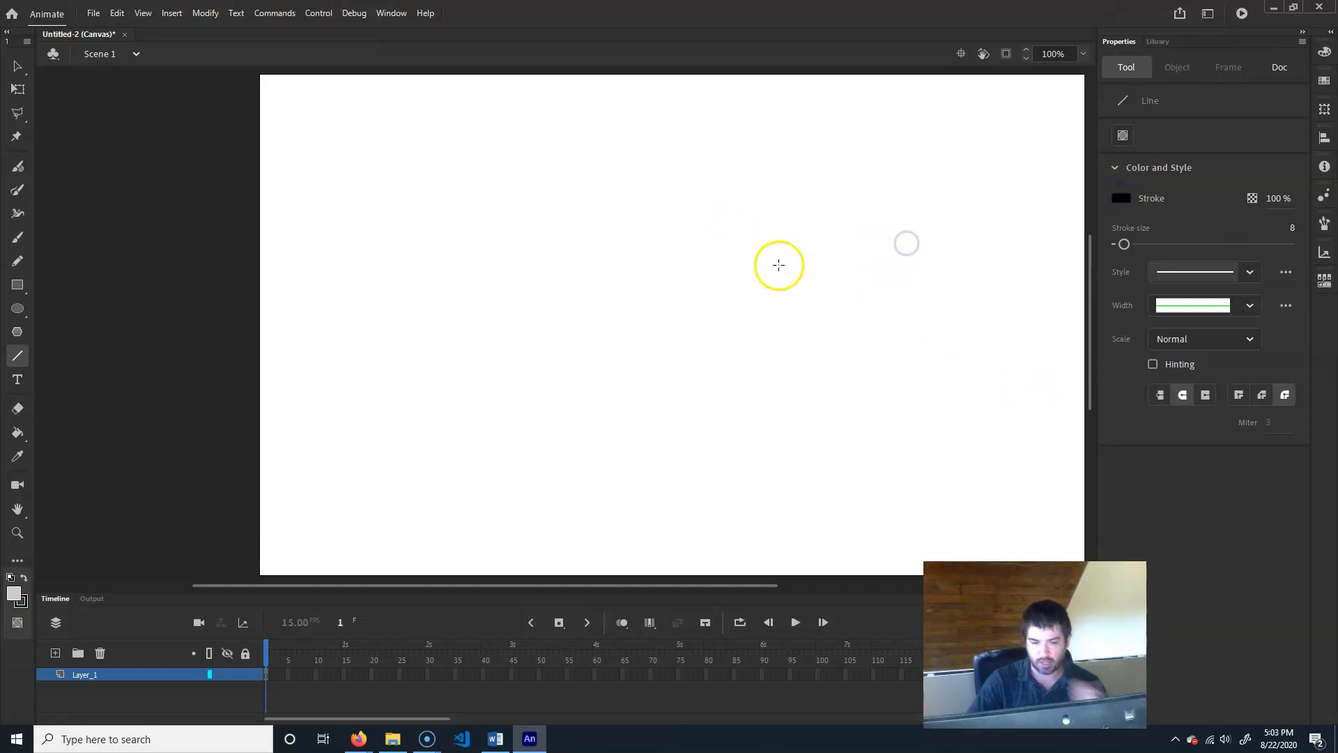
Step: Set the stroke size to 3 and draw four crossing black lines that frame a tall shape, narrow at the top
{"action": "mouse_move", "coordinate": [530, 241]}
{"action": "left_mouse_down"}
{"action": "mouse_move", "coordinate": [626, 218]}
{"action": "mouse_move", "coordinate": [607, 221]}
{"action": "left_mouse_up"}
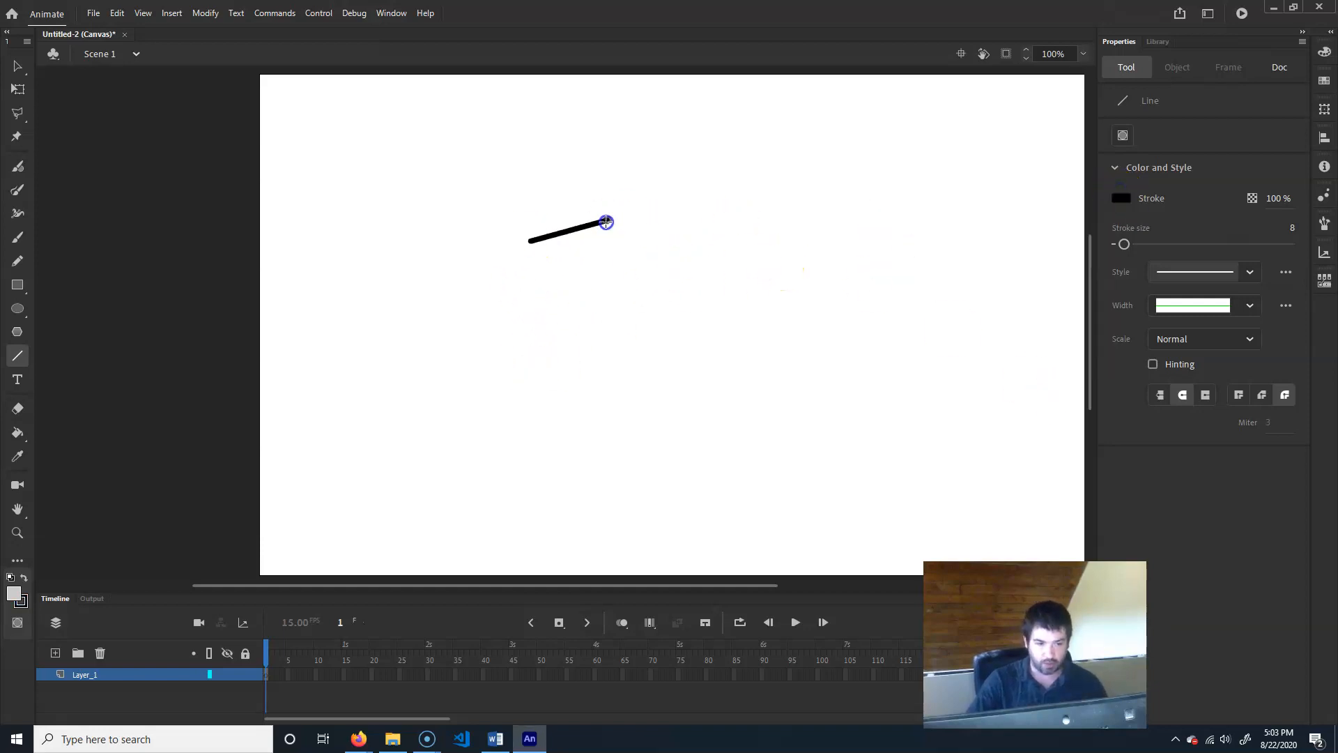
{"action": "key", "text": "ctrl+z"}
{"action": "left_click", "coordinate": [1291, 227]}
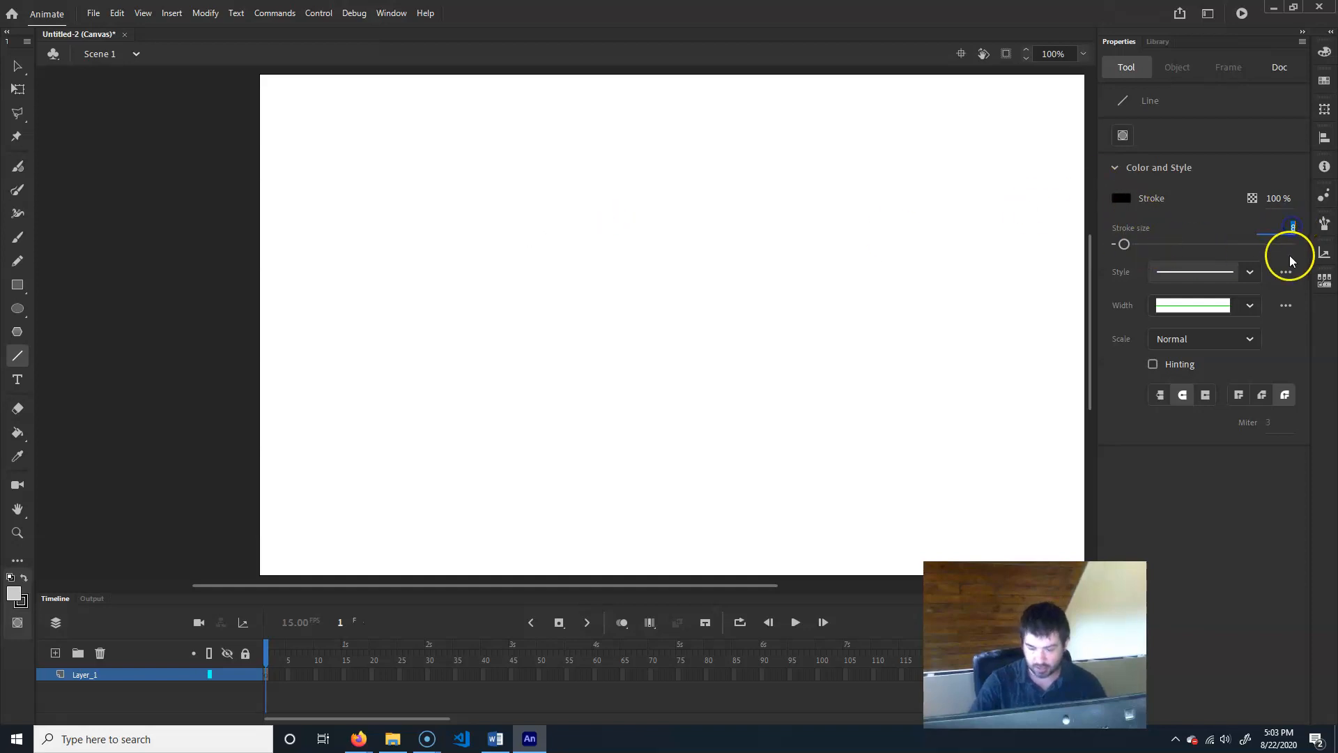
{"action": "mouse_move", "coordinate": [544, 241]}
{"action": "left_mouse_down"}
{"action": "mouse_move", "coordinate": [624, 238]}
{"action": "mouse_move", "coordinate": [625, 343]}
{"action": "mouse_move", "coordinate": [663, 471]}
{"action": "left_mouse_up"}
{"action": "mouse_move", "coordinate": [569, 223]}
{"action": "left_mouse_down"}
{"action": "mouse_move", "coordinate": [540, 457]}
{"action": "mouse_move", "coordinate": [695, 403]}
{"action": "left_mouse_up"}
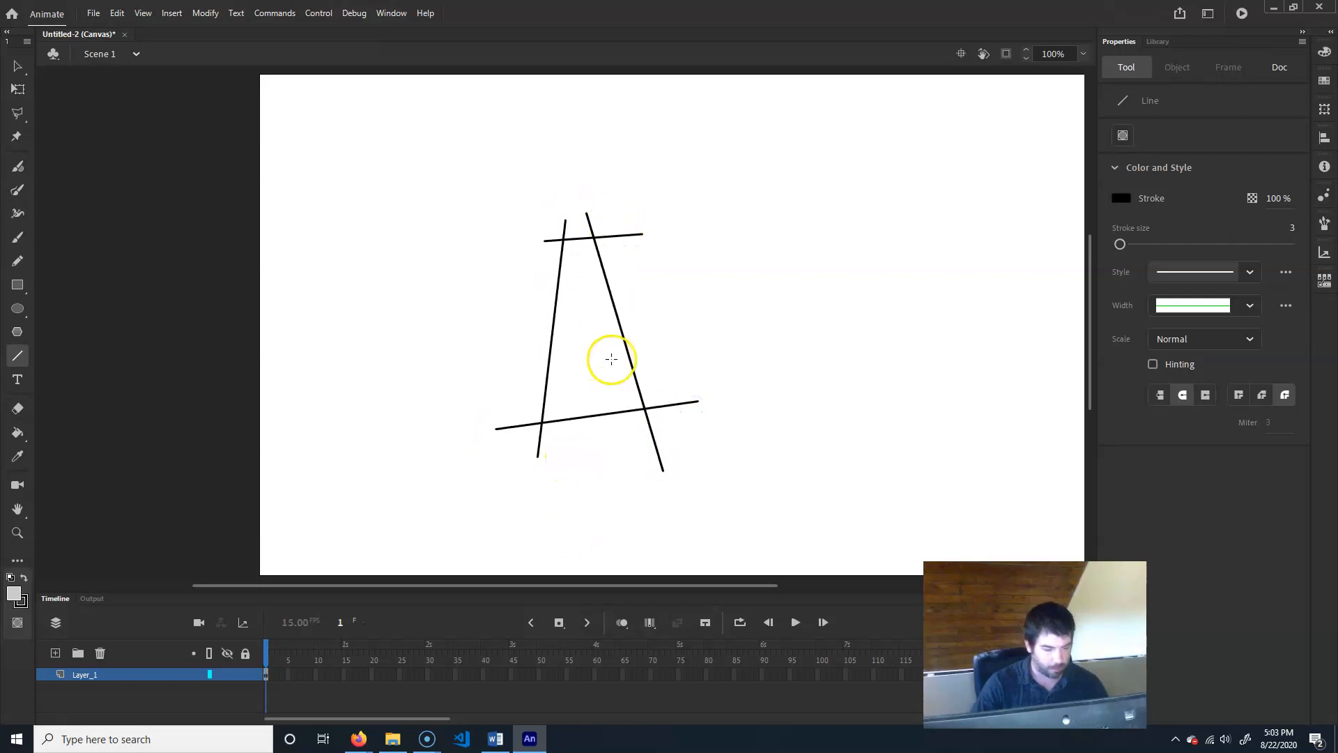
Step: Reposition the two upper line intersections so the short segment between them runs level
{"action": "key", "text": "v"}
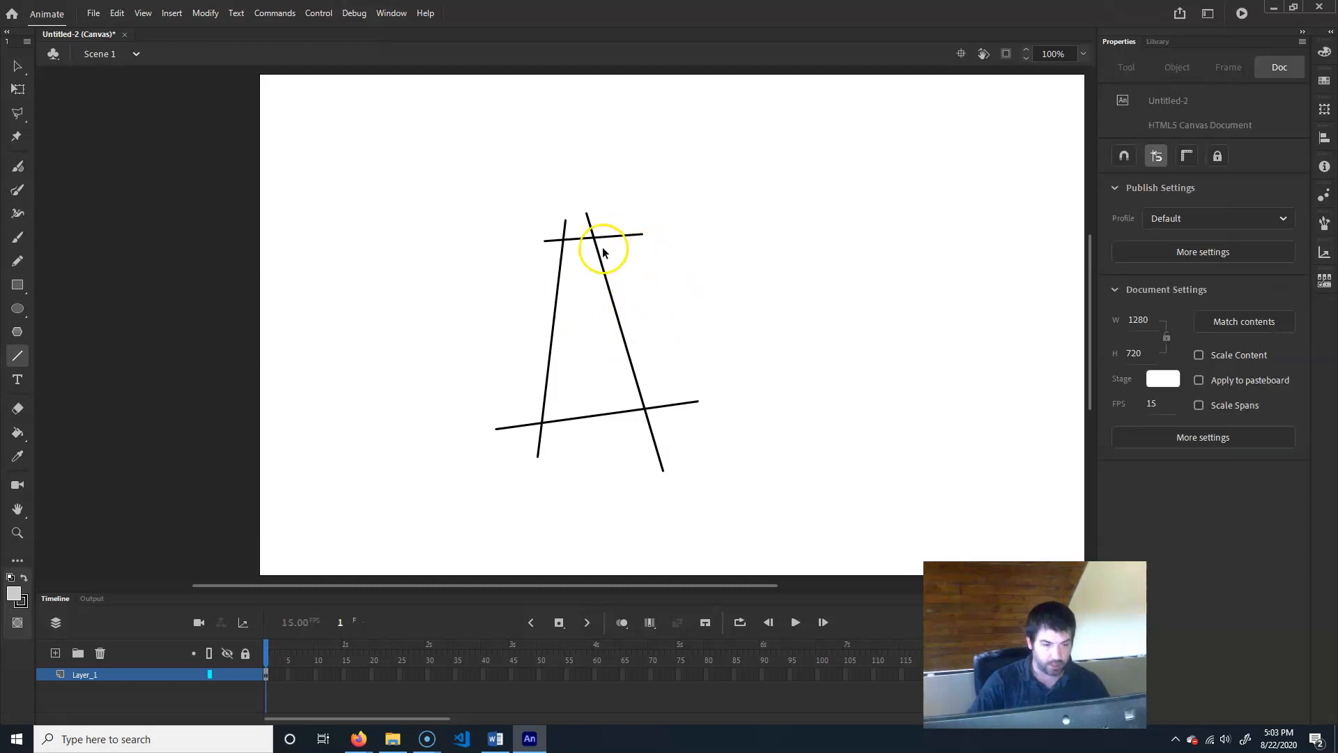
{"action": "left_click_drag", "start_coordinate": [592, 242], "coordinate": [564, 242]}
Step: Turn off Snap Align, Snap to Grid, Snap to Guides and Snap Bitmaps to Pixels in the snapping settings
{"action": "left_click", "coordinate": [142, 13]}
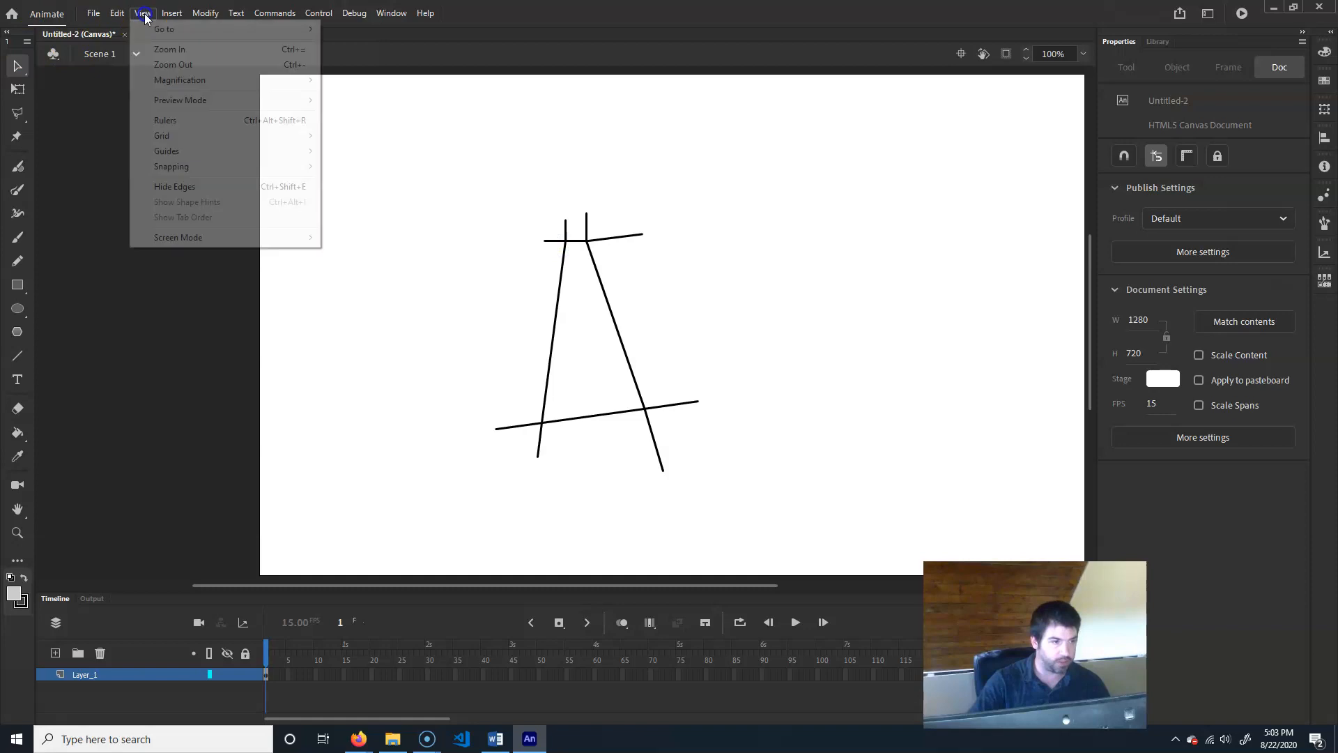
{"action": "mouse_move", "coordinate": [205, 169]}
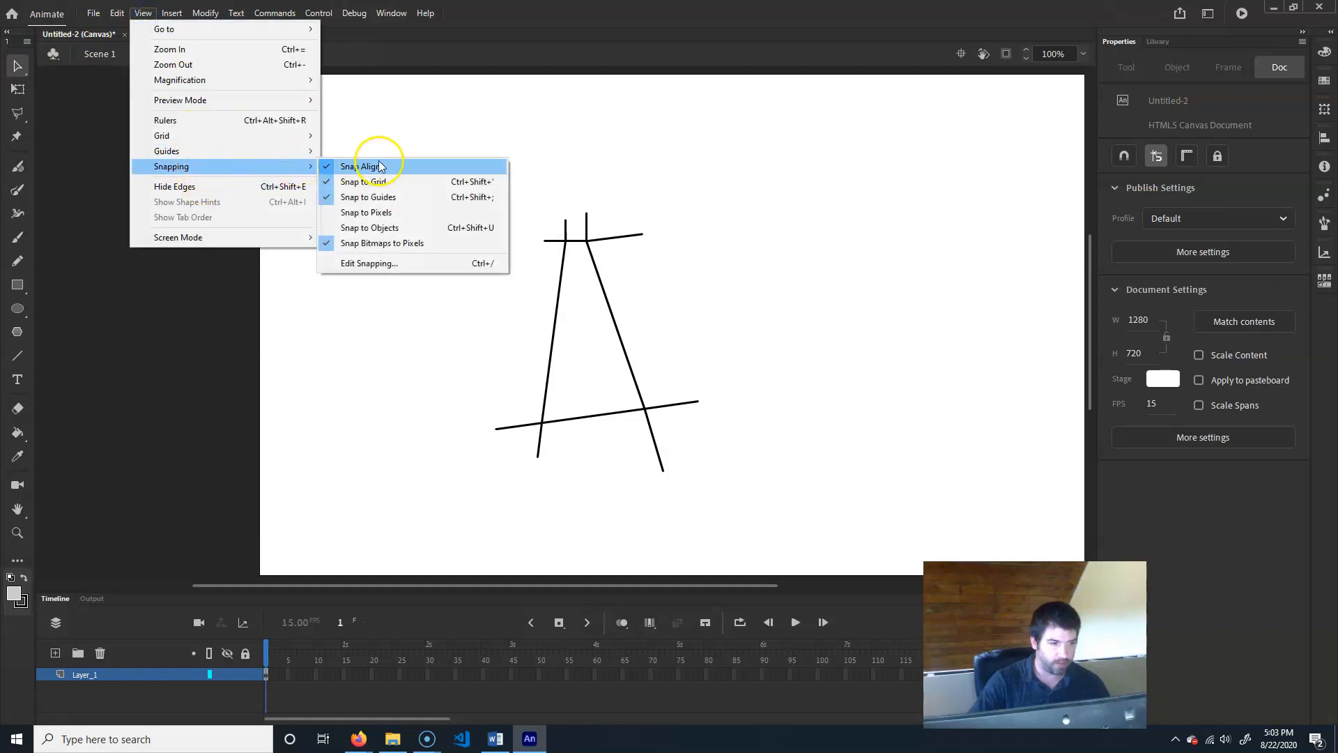
{"action": "left_click", "coordinate": [365, 264]}
{"action": "left_click", "coordinate": [546, 187]}
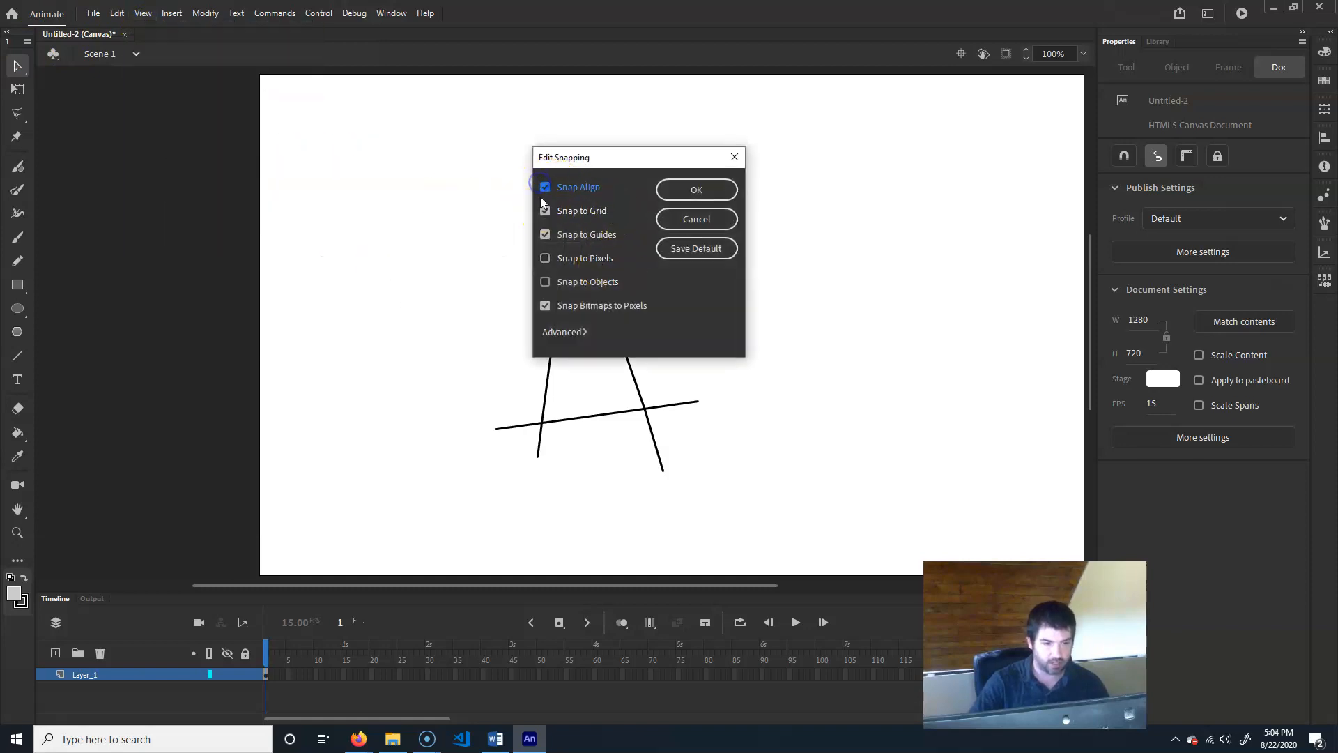
{"action": "left_click", "coordinate": [551, 212]}
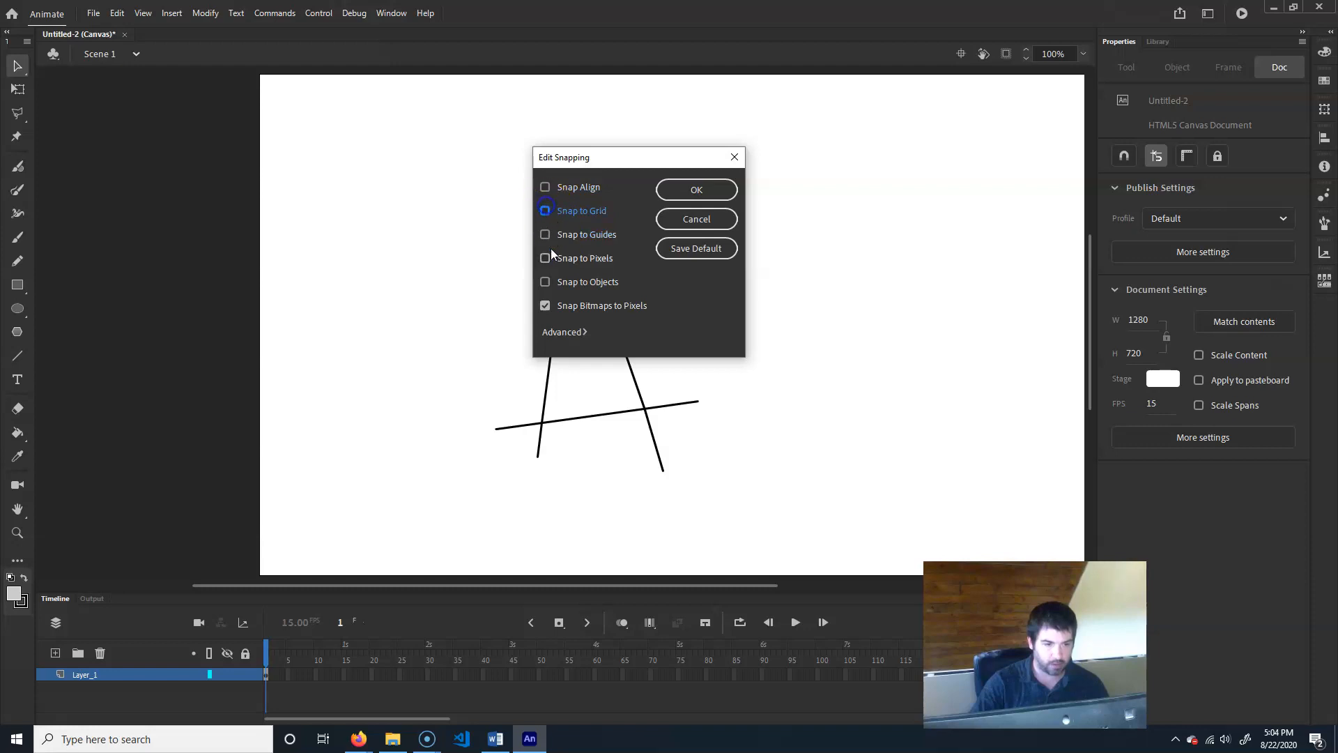
{"action": "left_click", "coordinate": [545, 306]}
{"action": "left_click", "coordinate": [730, 195]}
Step: Bend the four segments between the intersections into curves, bulging the right side, base and top outward and the left side inward
{"action": "left_click_drag", "start_coordinate": [612, 317], "coordinate": [632, 315]}
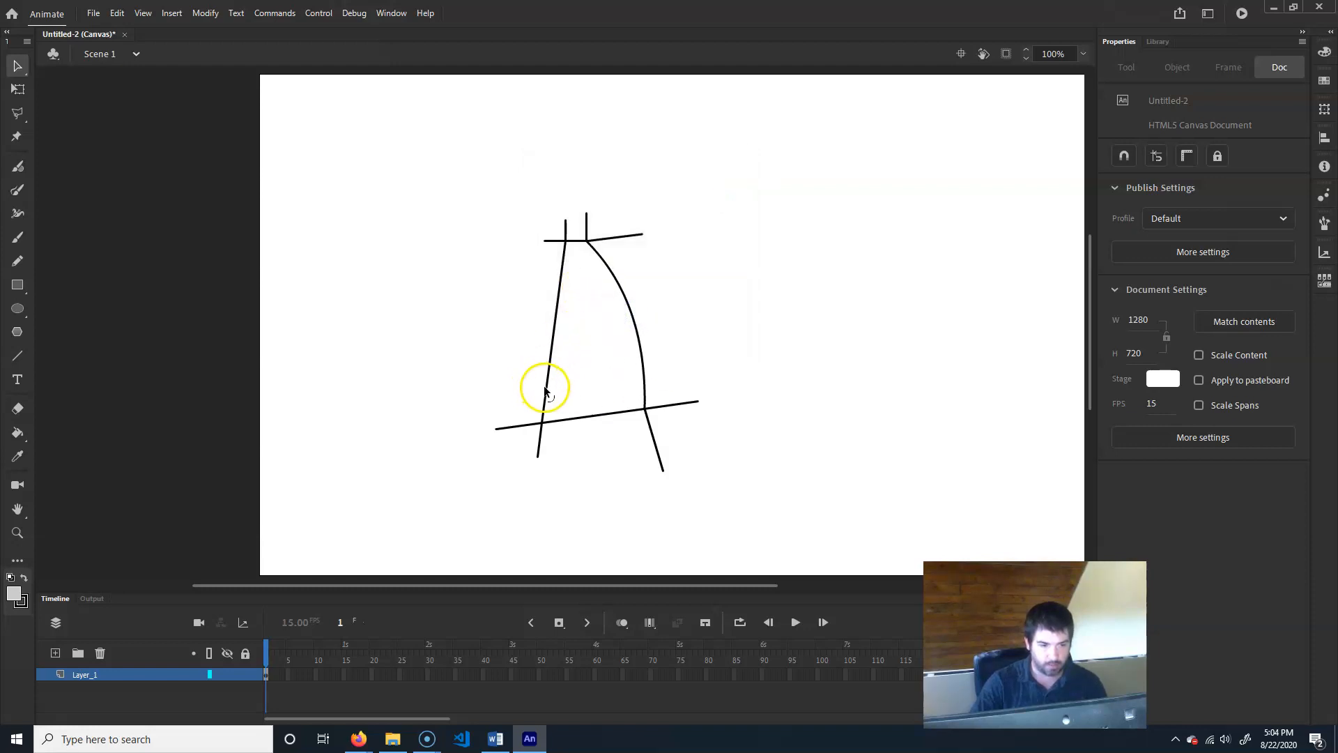
{"action": "left_click_drag", "start_coordinate": [559, 375], "coordinate": [585, 435]}
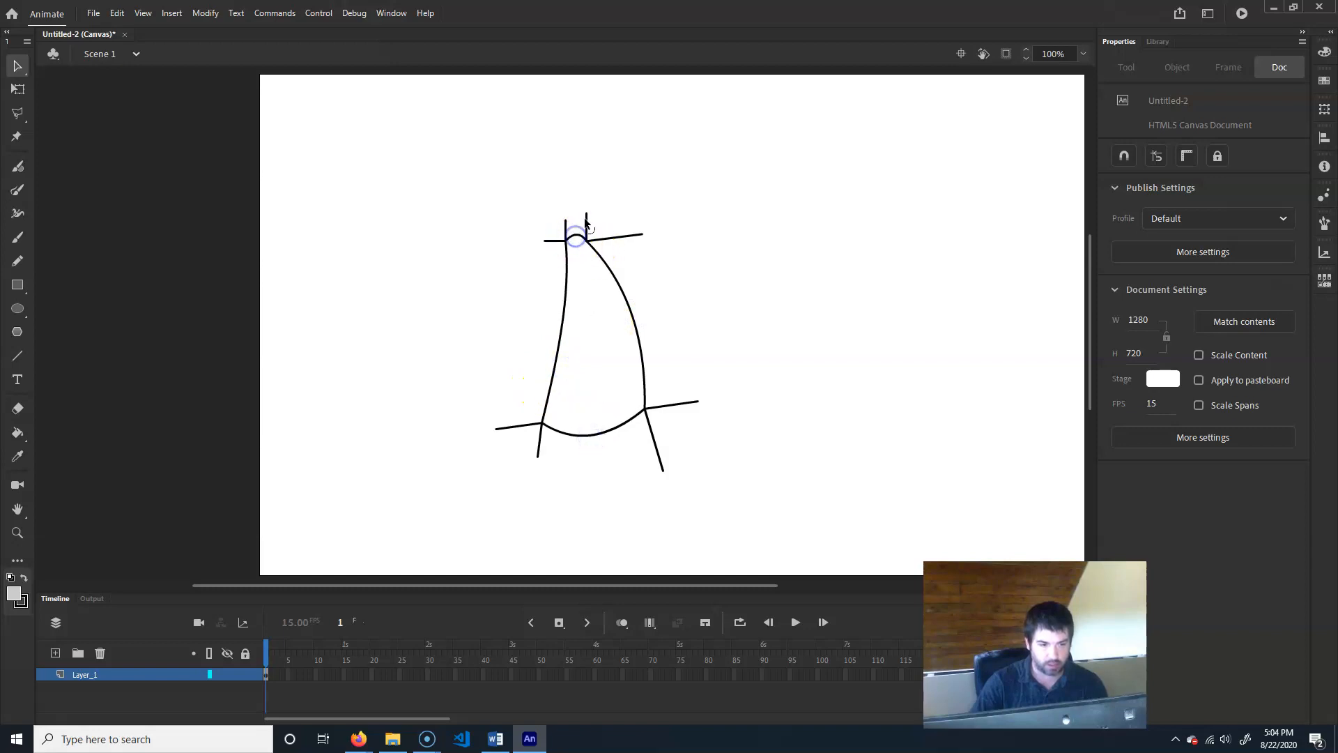
Step: Delete all the line ends that overhang the corners of the curved shape
{"action": "left_click", "coordinate": [586, 220]}
{"action": "key", "text": "Delete"}
{"action": "left_click", "coordinate": [615, 237]}
{"action": "key", "text": "Delete"}
{"action": "left_click", "coordinate": [681, 406]}
{"action": "key", "text": "Delete"}
{"action": "left_click", "coordinate": [659, 454]}
{"action": "key", "text": "Delete"}
{"action": "left_click", "coordinate": [541, 450]}
{"action": "key", "text": "Delete"}
{"action": "left_click", "coordinate": [530, 427]}
{"action": "key", "text": "Delete"}
{"action": "left_click", "coordinate": [561, 242]}
{"action": "key", "text": "Delete"}
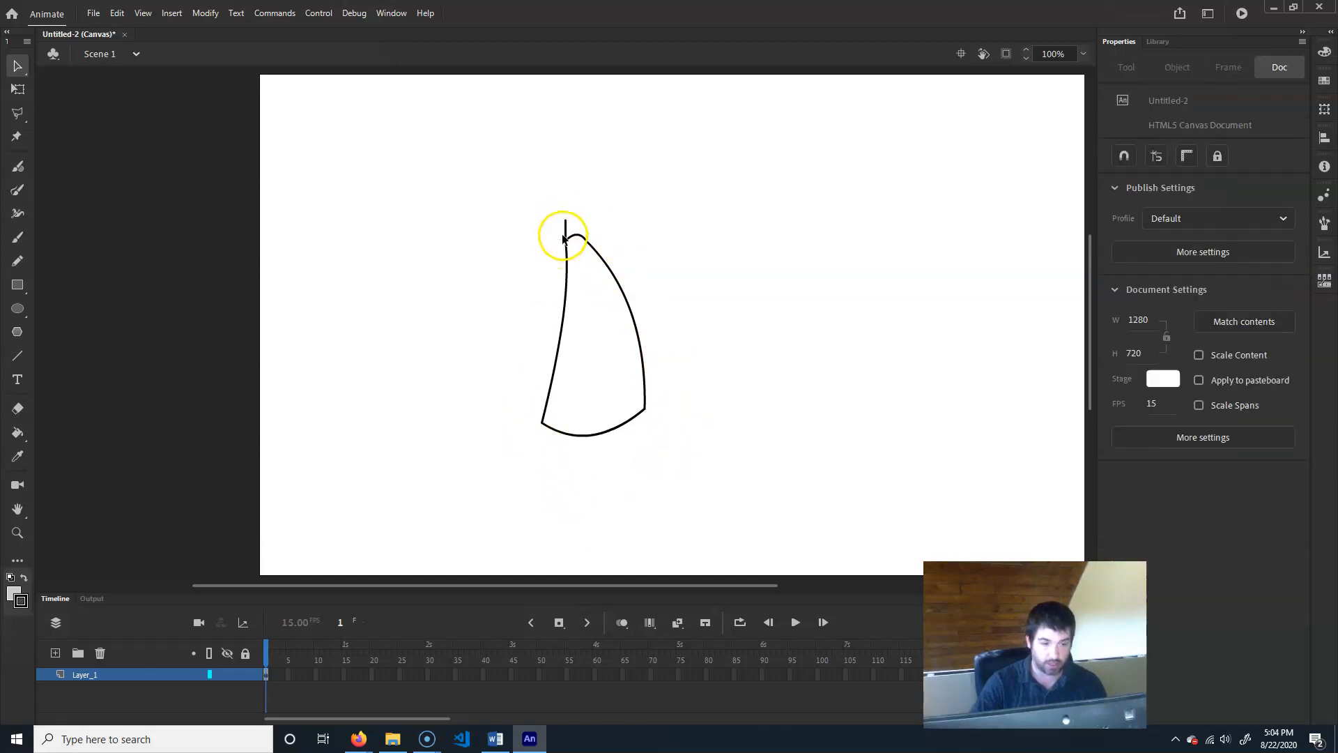
{"action": "left_click", "coordinate": [566, 237]}
{"action": "left_click", "coordinate": [610, 155]}
{"action": "left_click", "coordinate": [565, 230]}
{"action": "key", "text": "Delete"}
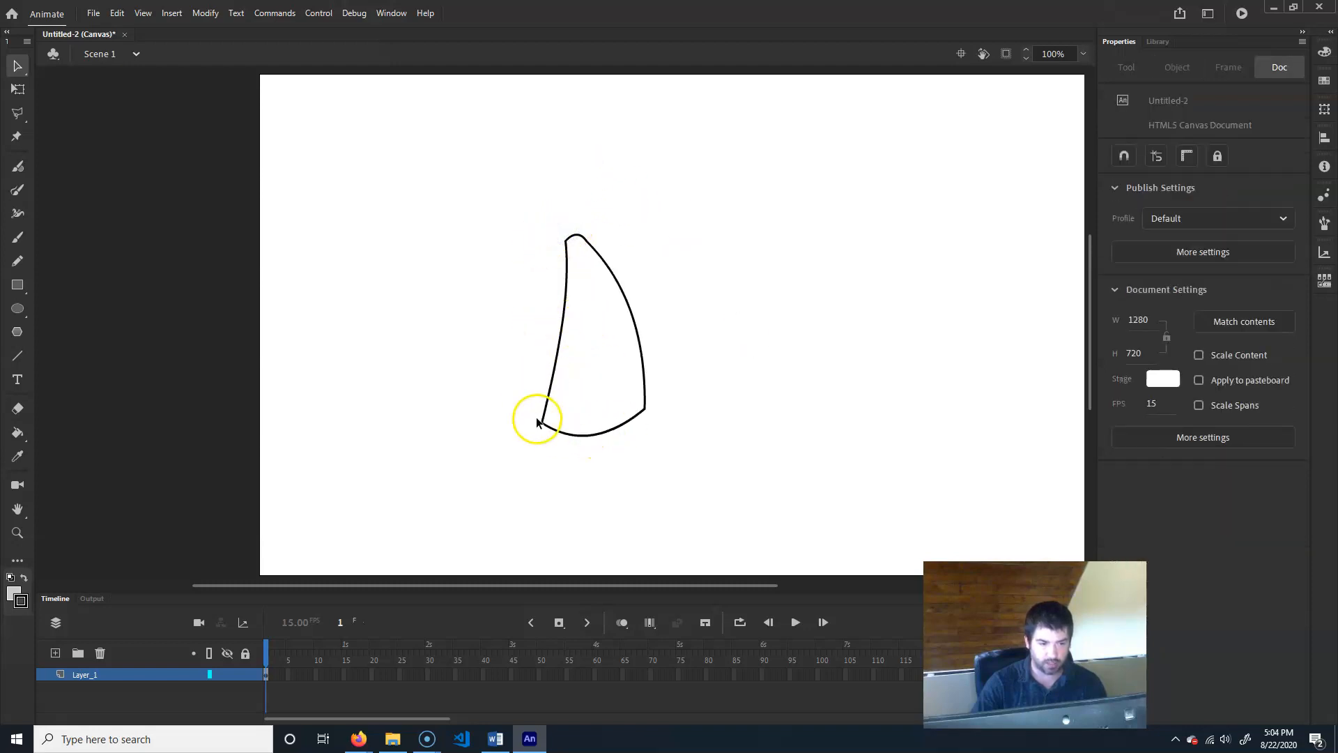
Step: Draw a nearly horizontal black line across the middle of the shape's left side, ending inside the shape
{"action": "key", "text": "n"}
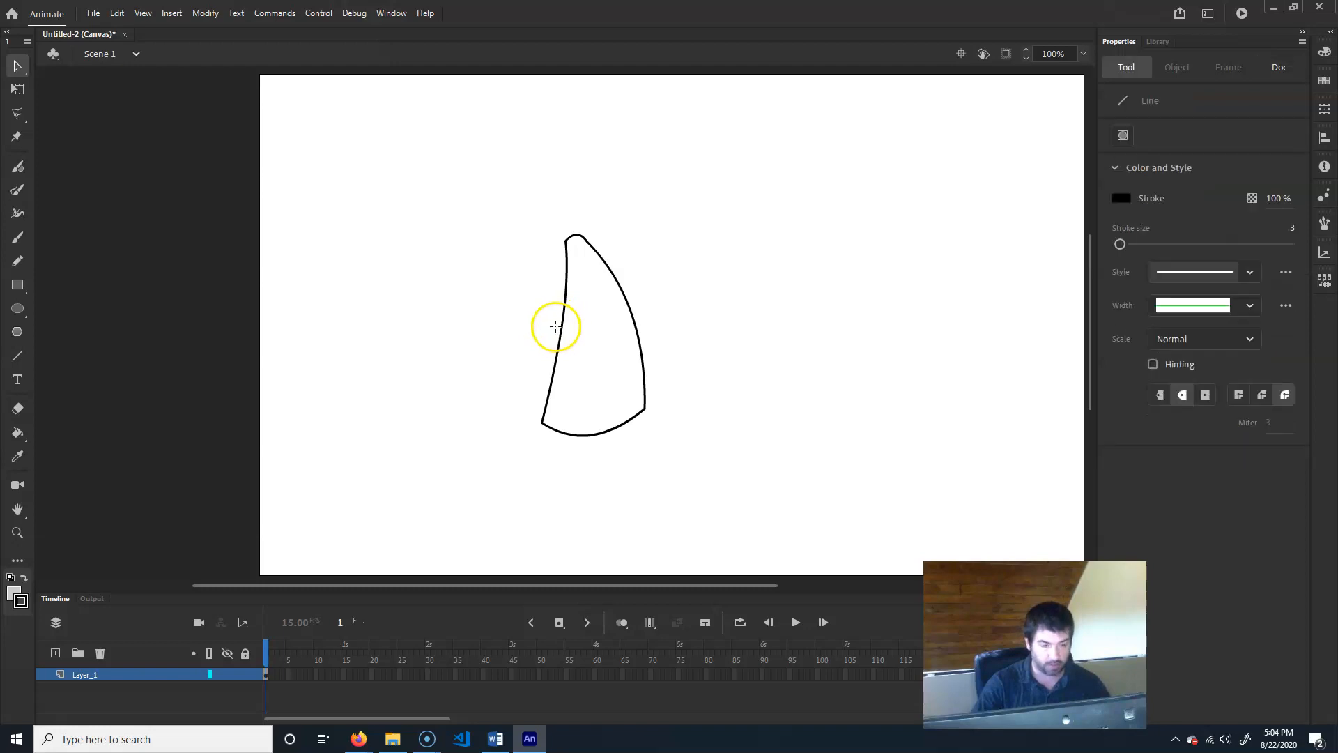
{"action": "left_click", "coordinate": [18, 355]}
{"action": "left_click_drag", "start_coordinate": [510, 336], "coordinate": [620, 331]}
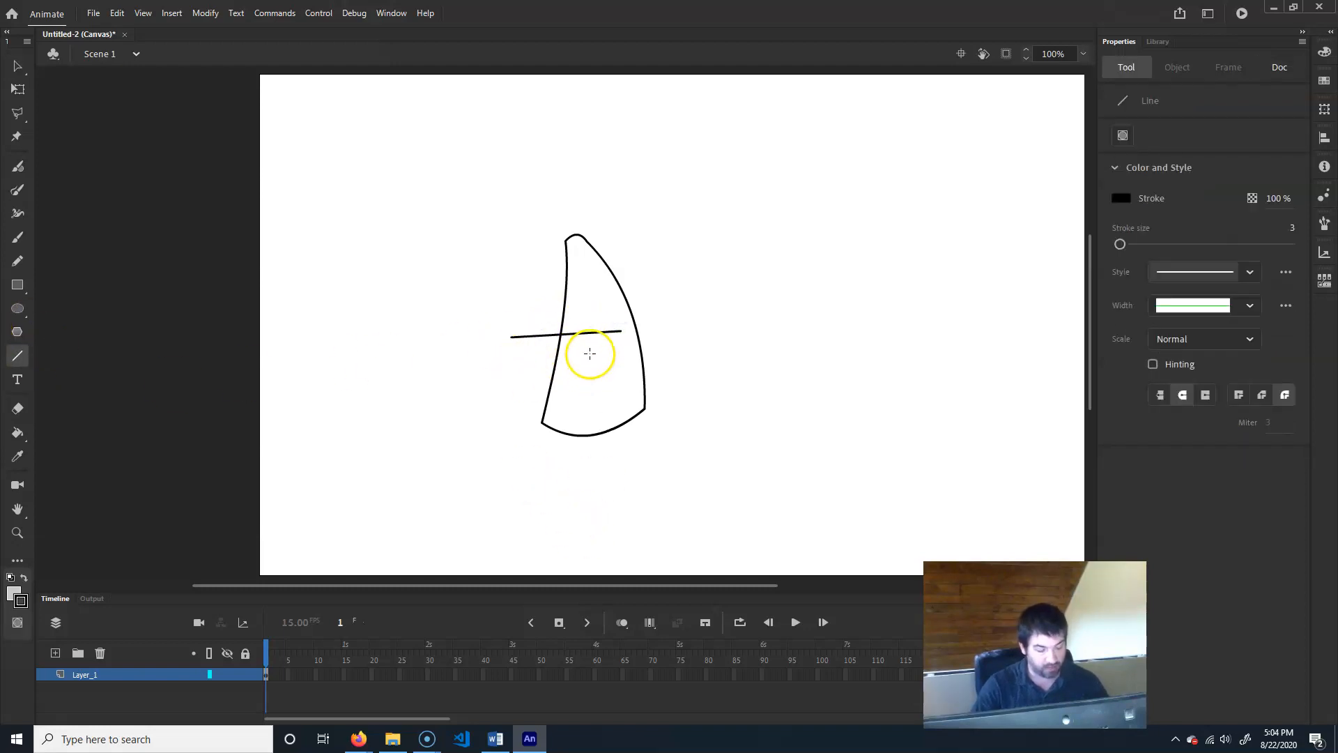
Step: Bulge the left side below the crossing line outward and move the shape's lower-right corner farther out
{"action": "key", "text": "v"}
{"action": "left_click_drag", "start_coordinate": [550, 397], "coordinate": [528, 388]}
{"action": "left_click_drag", "start_coordinate": [639, 405], "coordinate": [667, 412]}
Step: Delete the crossing line's inner and outer segments, keeping the shape's outline
{"action": "left_click", "coordinate": [582, 333]}
{"action": "key", "text": "Delete"}
{"action": "left_click", "coordinate": [536, 335]}
{"action": "key", "text": "Delete"}
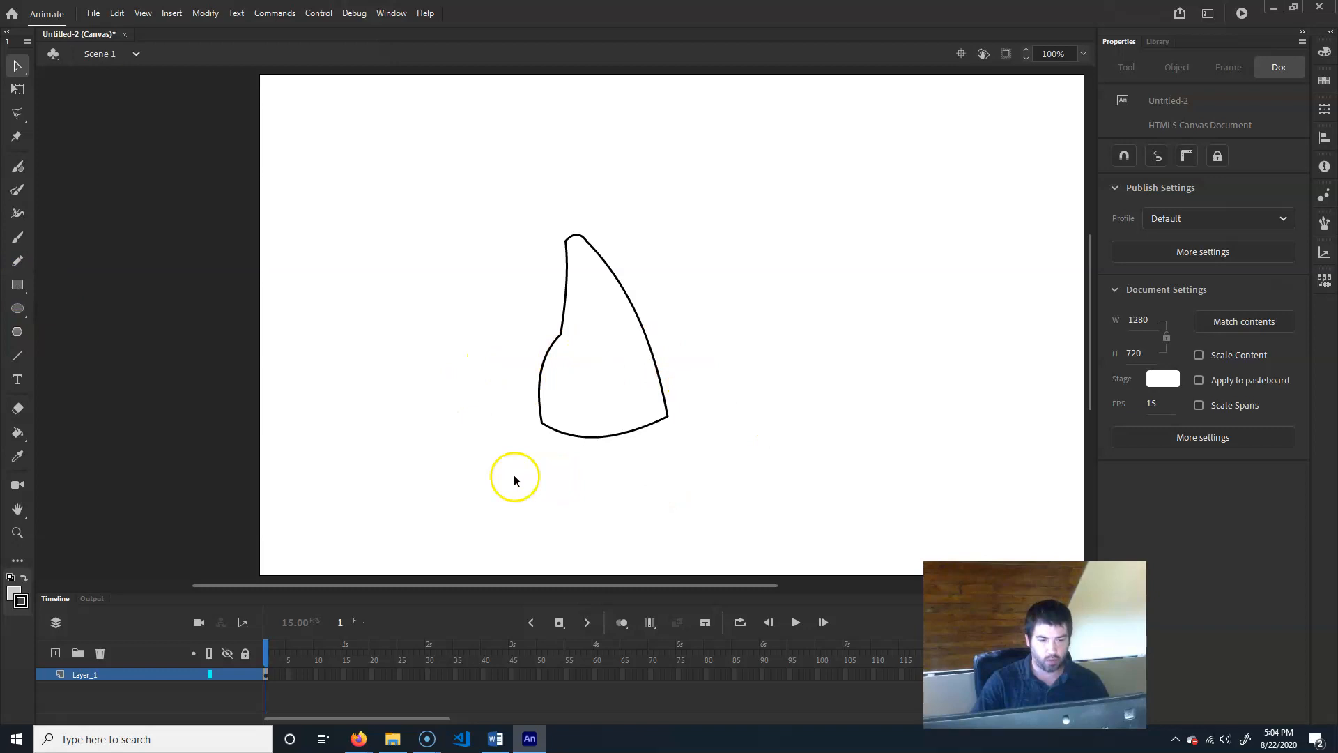
Step: Draw a wide rectangle with no fill and a black stroke of size 3 to the right of the curved shape
{"action": "left_click", "coordinate": [17, 285]}
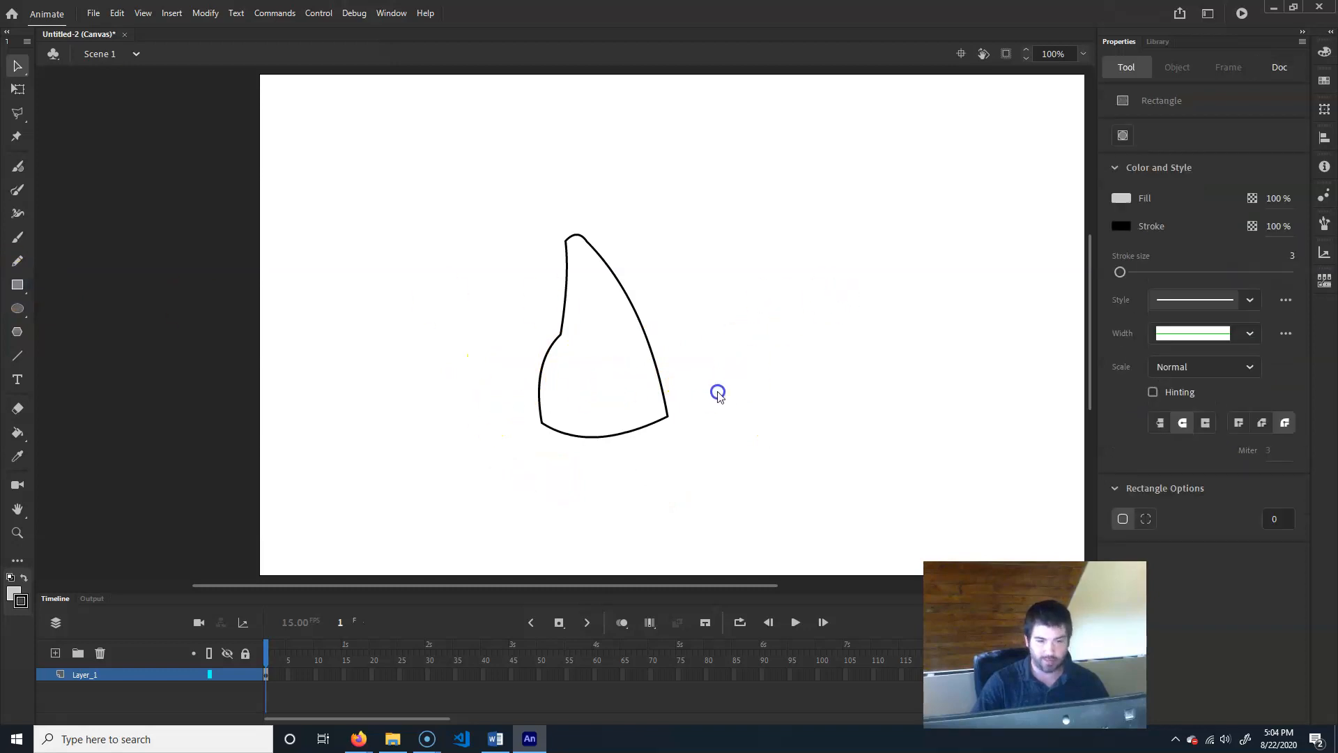
{"action": "left_click", "coordinate": [1124, 199]}
{"action": "left_click", "coordinate": [1085, 210]}
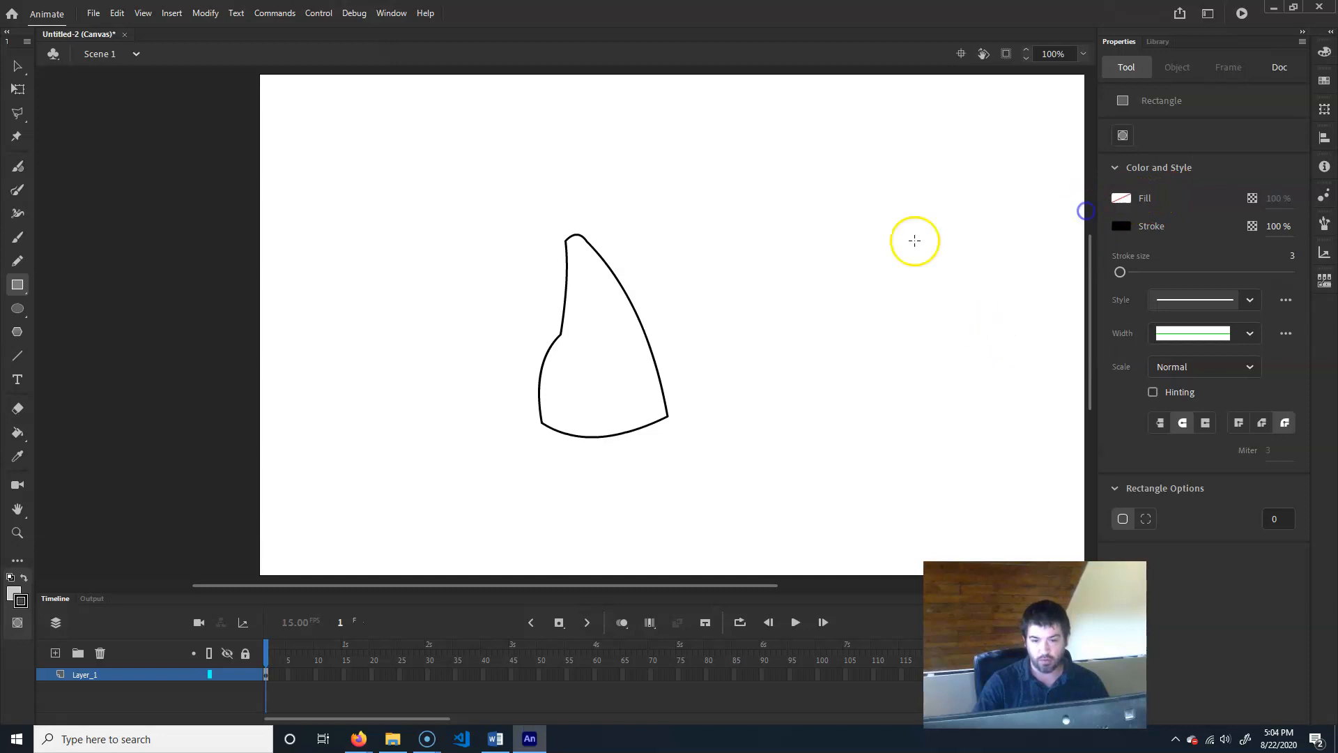
{"action": "left_click_drag", "start_coordinate": [741, 350], "coordinate": [895, 301]}
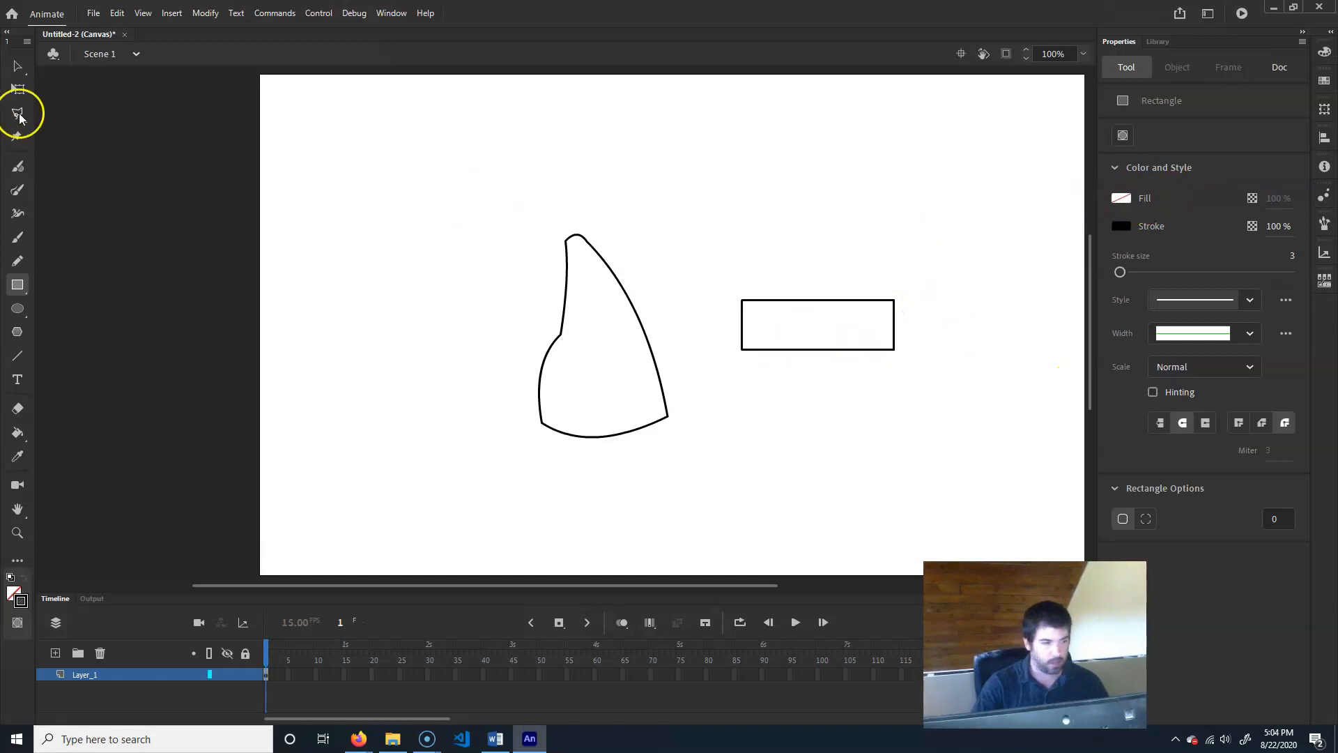
Step: Draw a short diagonal line across each of the rectangle's four corners, with both ends extending past the outline
{"action": "left_click", "coordinate": [18, 355]}
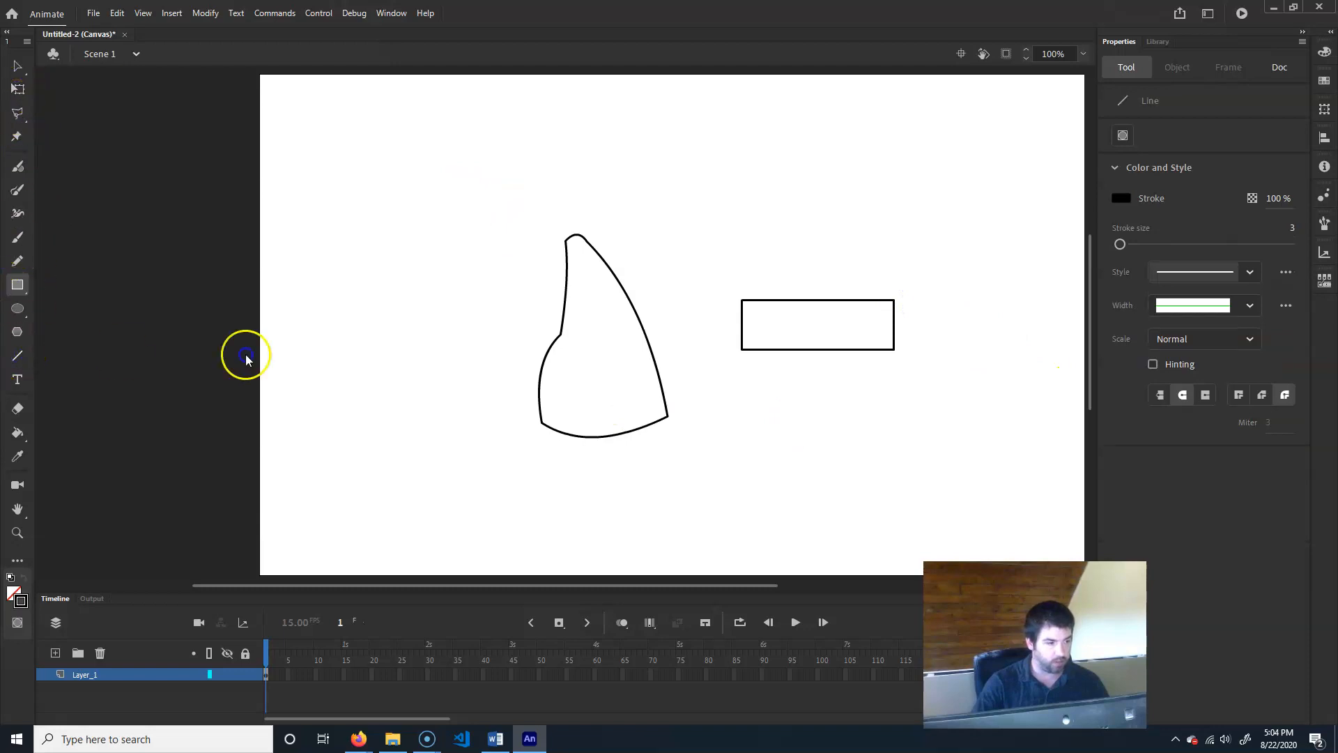
{"action": "mouse_move", "coordinate": [757, 293]}
{"action": "left_mouse_down"}
{"action": "mouse_move", "coordinate": [736, 319]}
{"action": "mouse_move", "coordinate": [765, 357]}
{"action": "left_mouse_up"}
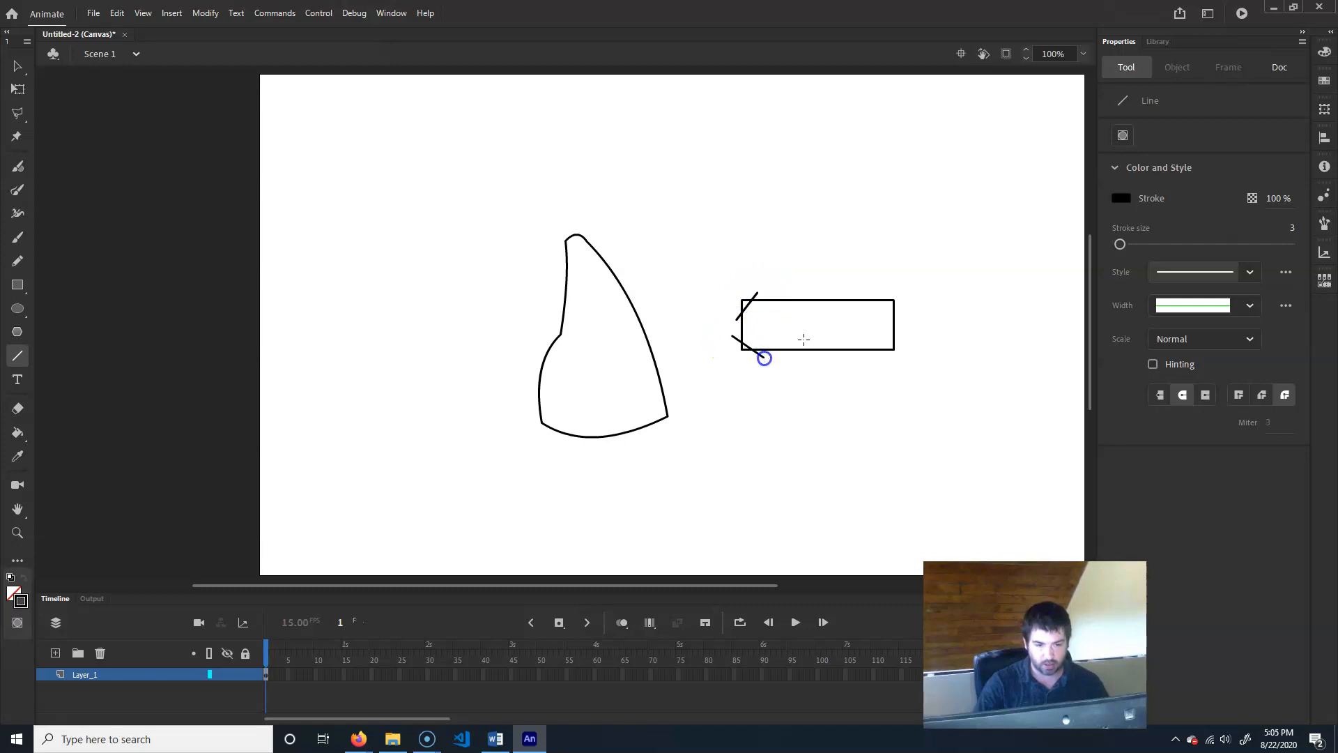
{"action": "mouse_move", "coordinate": [867, 293]}
{"action": "left_mouse_down"}
{"action": "mouse_move", "coordinate": [908, 324]}
{"action": "mouse_move", "coordinate": [871, 361]}
{"action": "left_mouse_up"}
{"action": "key", "text": "ctrl+="}
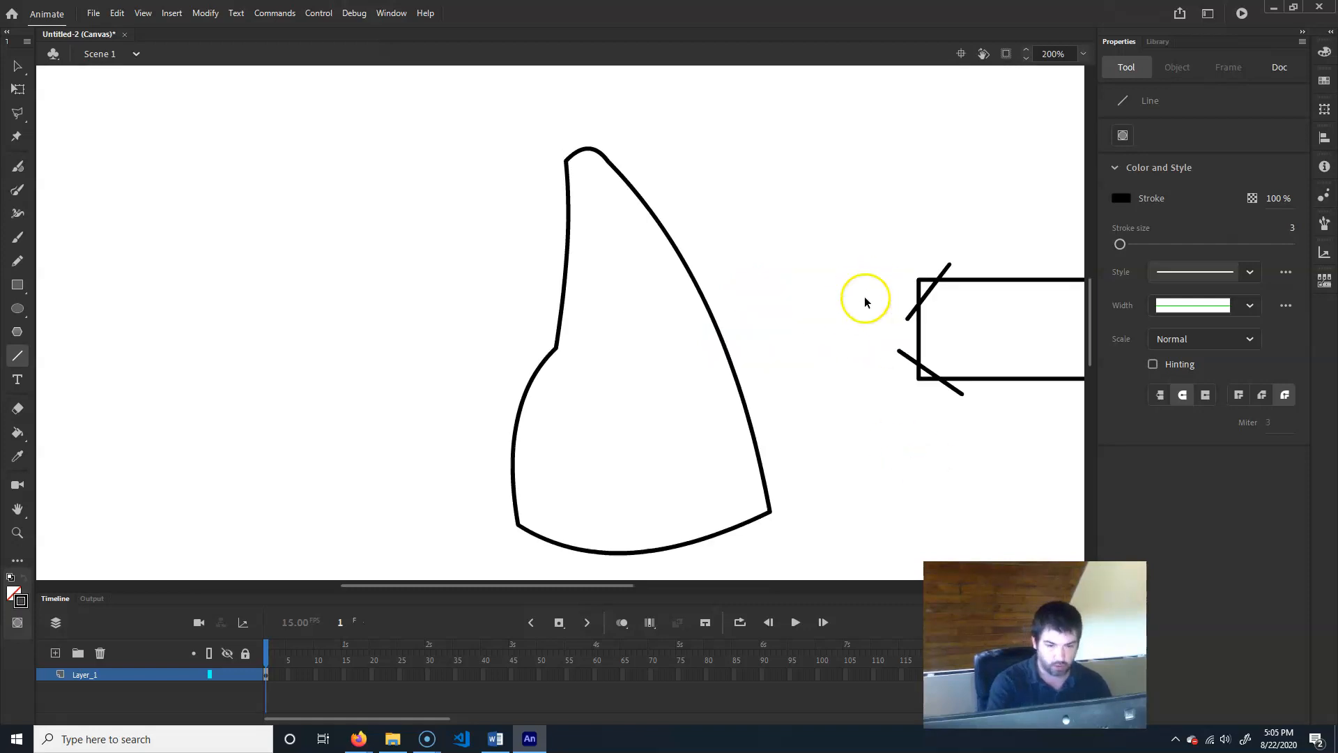
{"action": "left_click_drag", "start_coordinate": [918, 300], "coordinate": [526, 307]}
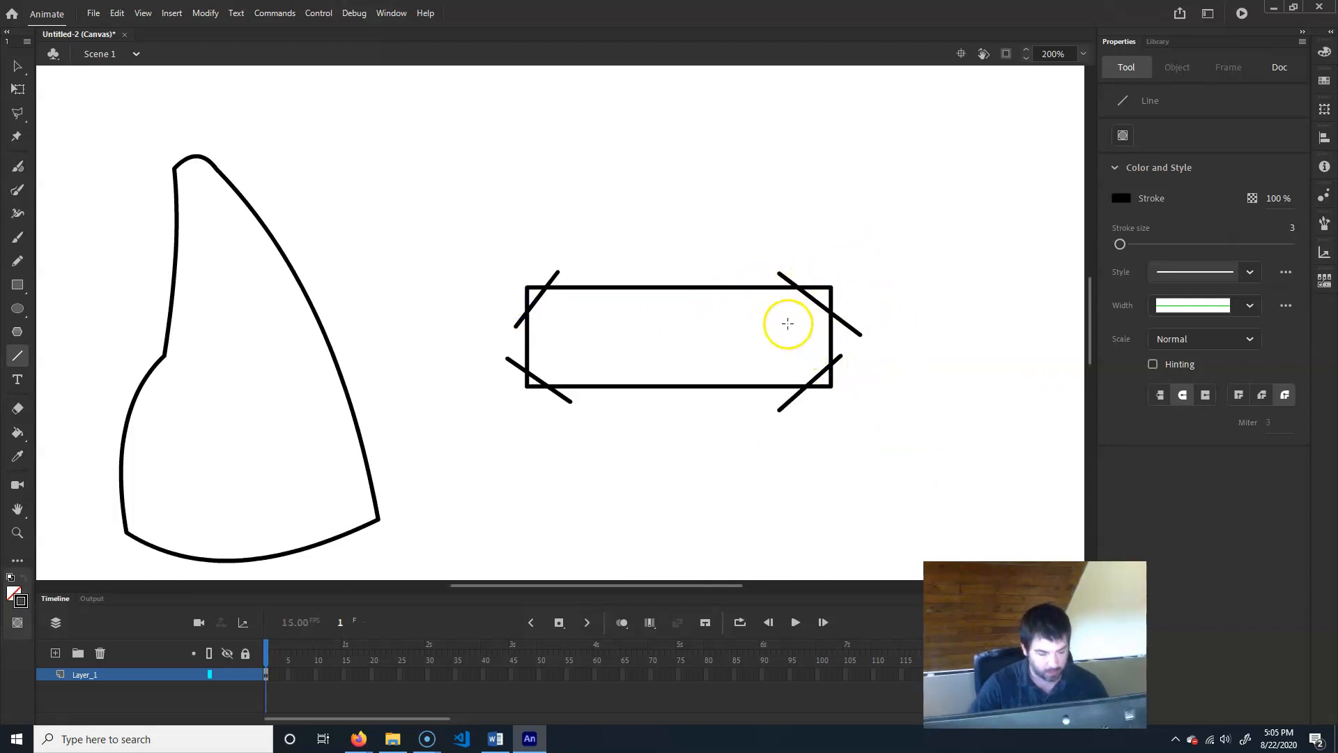
Step: Delete the rectangle's upper-right corner segments and the lower overhanging end of that corner's diagonal line
{"action": "key", "text": "v"}
{"action": "left_click", "coordinate": [828, 304]}
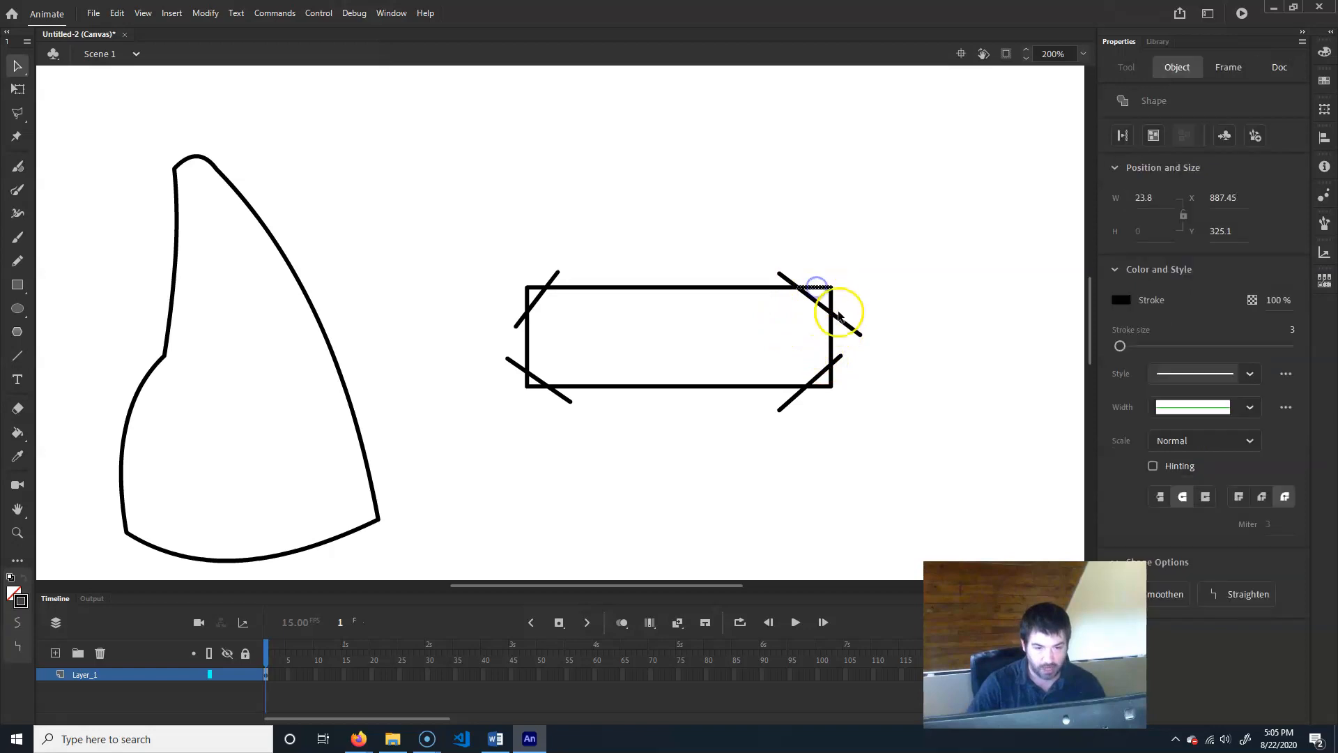
{"action": "left_click", "coordinate": [830, 300]}
{"action": "key", "text": "Delete"}
{"action": "left_click", "coordinate": [848, 326]}
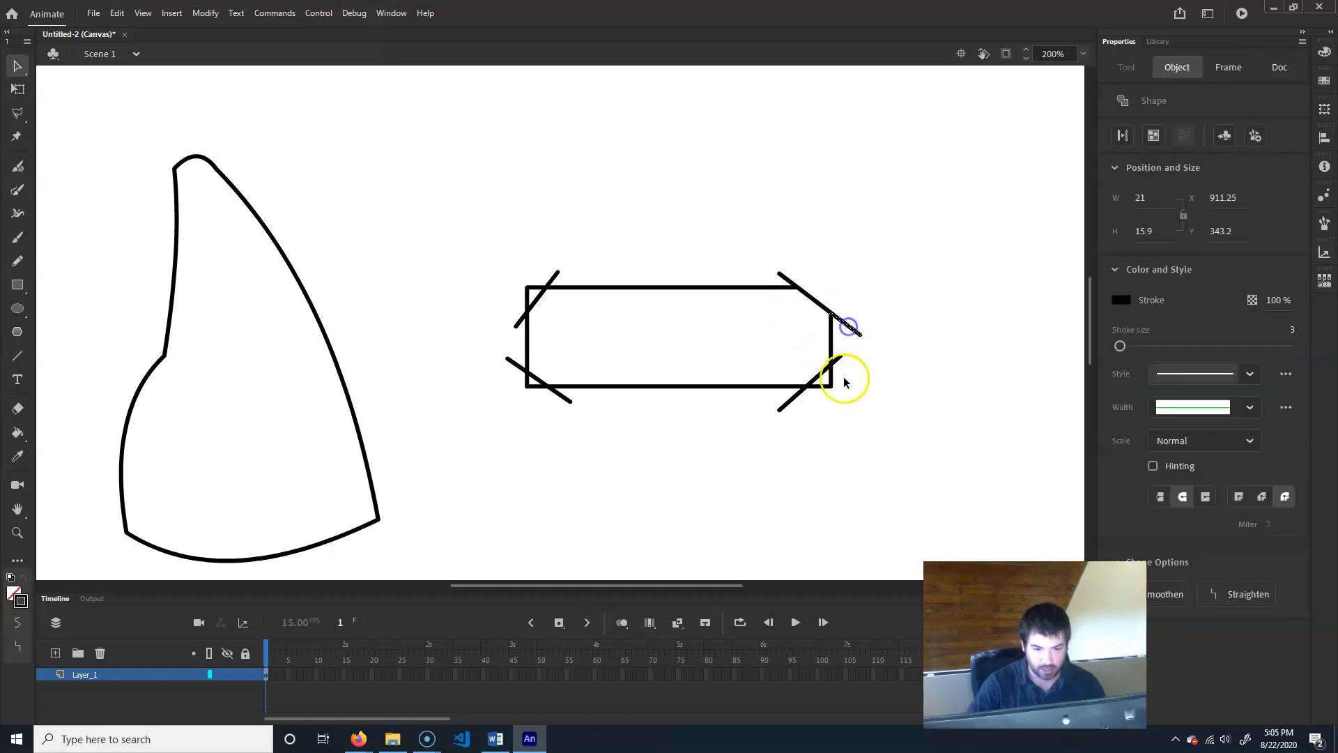
{"action": "key", "text": "Delete"}
Step: Delete the rectangle's lower-right corner segments and both overhanging ends of the diagonal line there
{"action": "left_click", "coordinate": [830, 380]}
{"action": "left_click", "coordinate": [836, 376]}
{"action": "left_click", "coordinate": [831, 382]}
{"action": "key", "text": "Delete"}
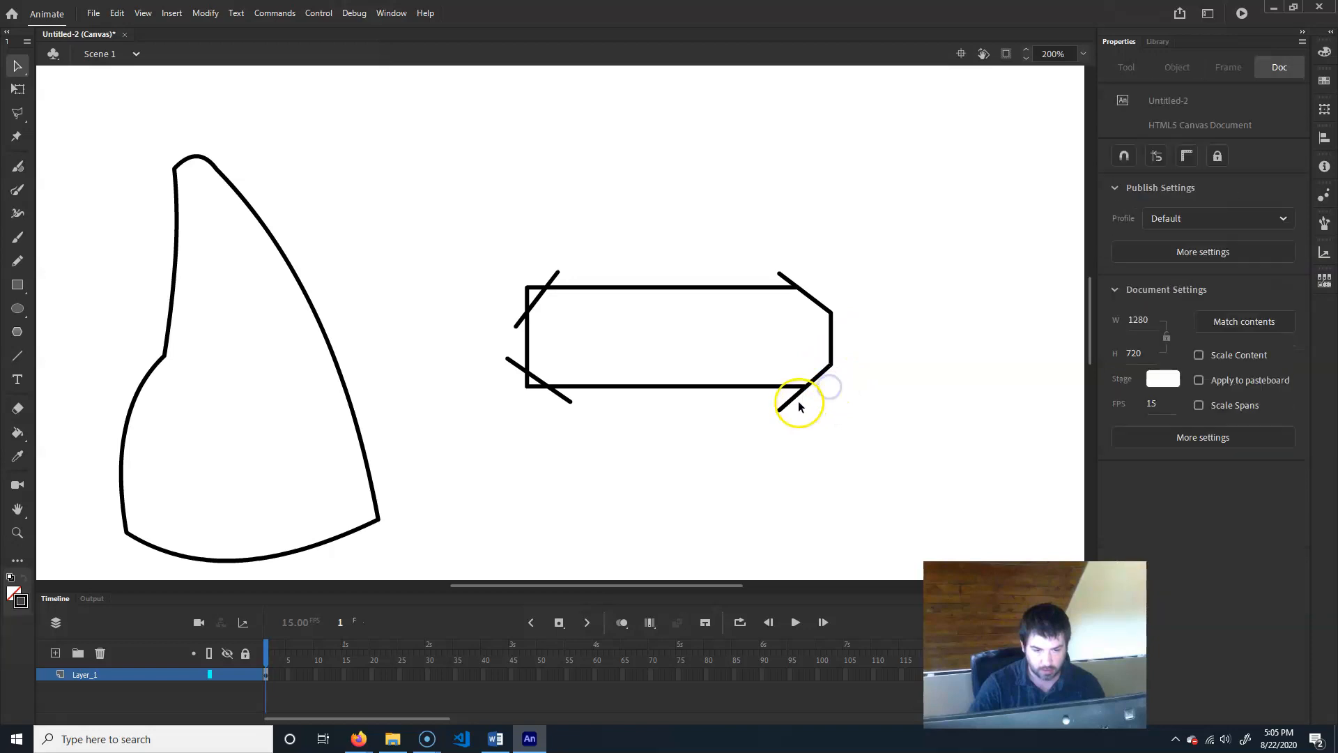
{"action": "left_click", "coordinate": [786, 407]}
{"action": "key", "text": "Delete"}
Step: Delete the lower-left diagonal's overhanging end and the rectangle's corner segment beside it
{"action": "left_click", "coordinate": [563, 398]}
{"action": "key", "text": "Delete"}
{"action": "left_click", "coordinate": [528, 381]}
{"action": "key", "text": "Delete"}
Step: Delete the upper-left corner segments of the rectangle and both overhanging ends of its diagonal line
{"action": "left_click", "coordinate": [521, 317]}
{"action": "key", "text": "Delete"}
{"action": "left_click", "coordinate": [526, 298]}
{"action": "key", "text": "Delete"}
{"action": "left_click", "coordinate": [537, 287]}
{"action": "key", "text": "Delete"}
{"action": "left_click", "coordinate": [554, 276]}
{"action": "key", "text": "Delete"}
Step: Delete the remaining overhanging line end at the upper-right corner and the leftover bottom segment at the lower-left corner
{"action": "left_click", "coordinate": [786, 279]}
{"action": "key", "text": "Delete"}
{"action": "left_click", "coordinate": [541, 386]}
{"action": "key", "text": "Delete"}
Step: Bend the diagonal cuts outward so that all four corners of the rectangle are rounded
{"action": "left_click", "coordinate": [833, 310]}
{"action": "left_click", "coordinate": [820, 376]}
{"action": "key", "text": "Delete"}
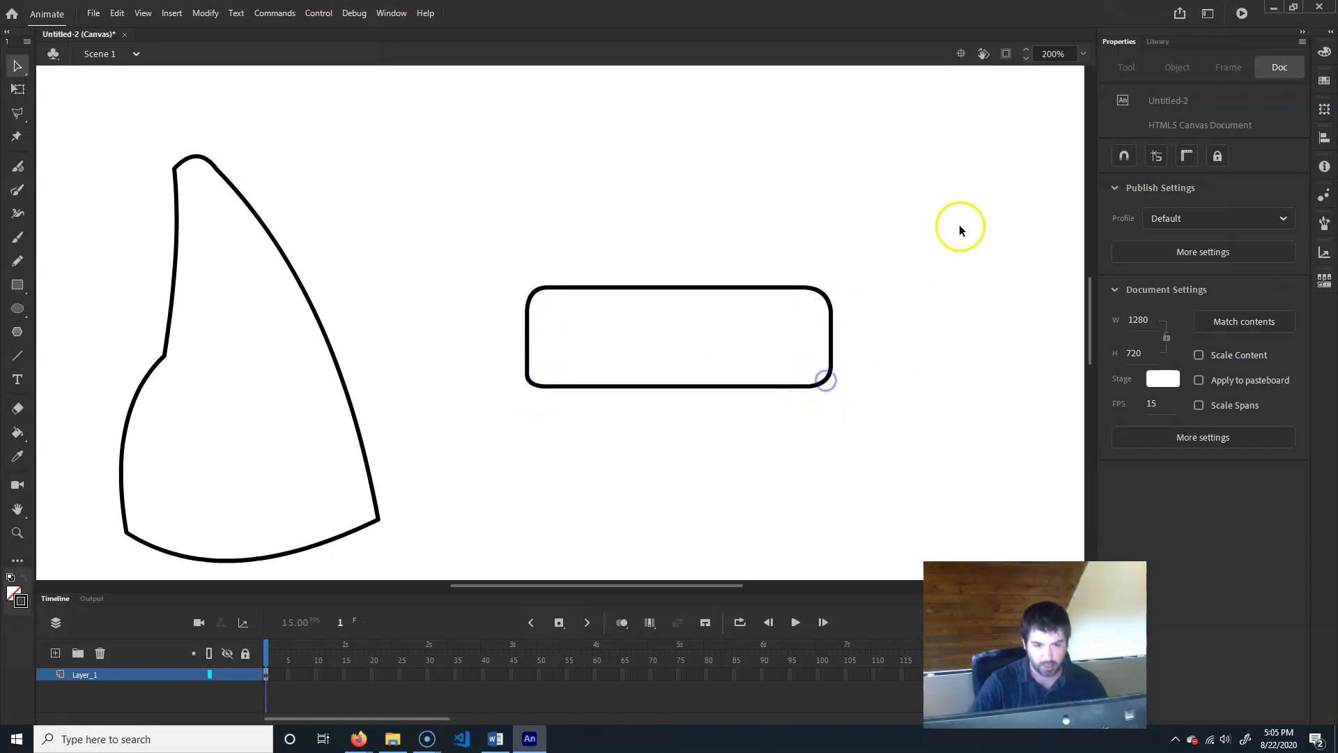
Step: Use Free Transform to skew and enlarge the rounded rectangle into a slanted shape about 370 wide and 118 high
{"action": "left_click_drag", "start_coordinate": [447, 447], "coordinate": [946, 196]}
{"action": "left_click", "coordinate": [18, 89]}
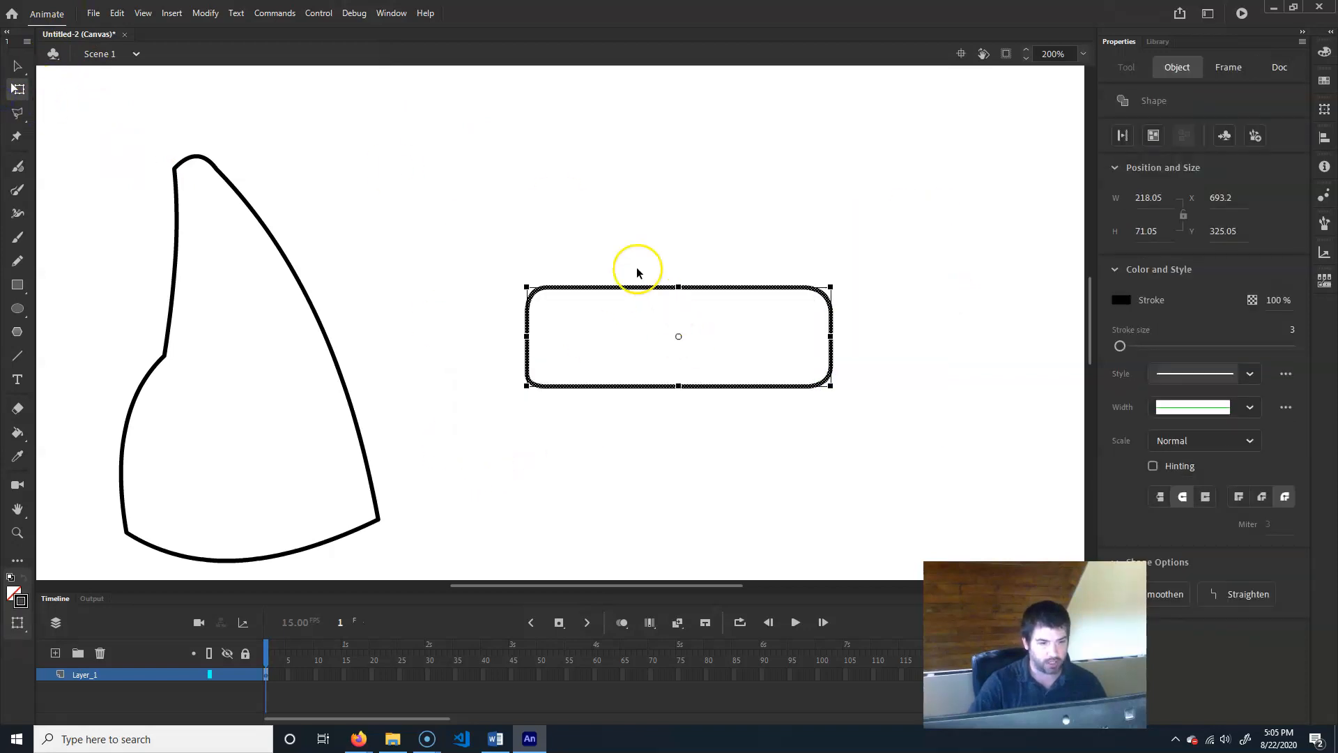
{"action": "left_click_drag", "start_coordinate": [741, 286], "coordinate": [706, 293]}
{"action": "left_click_drag", "start_coordinate": [567, 387], "coordinate": [479, 428]}
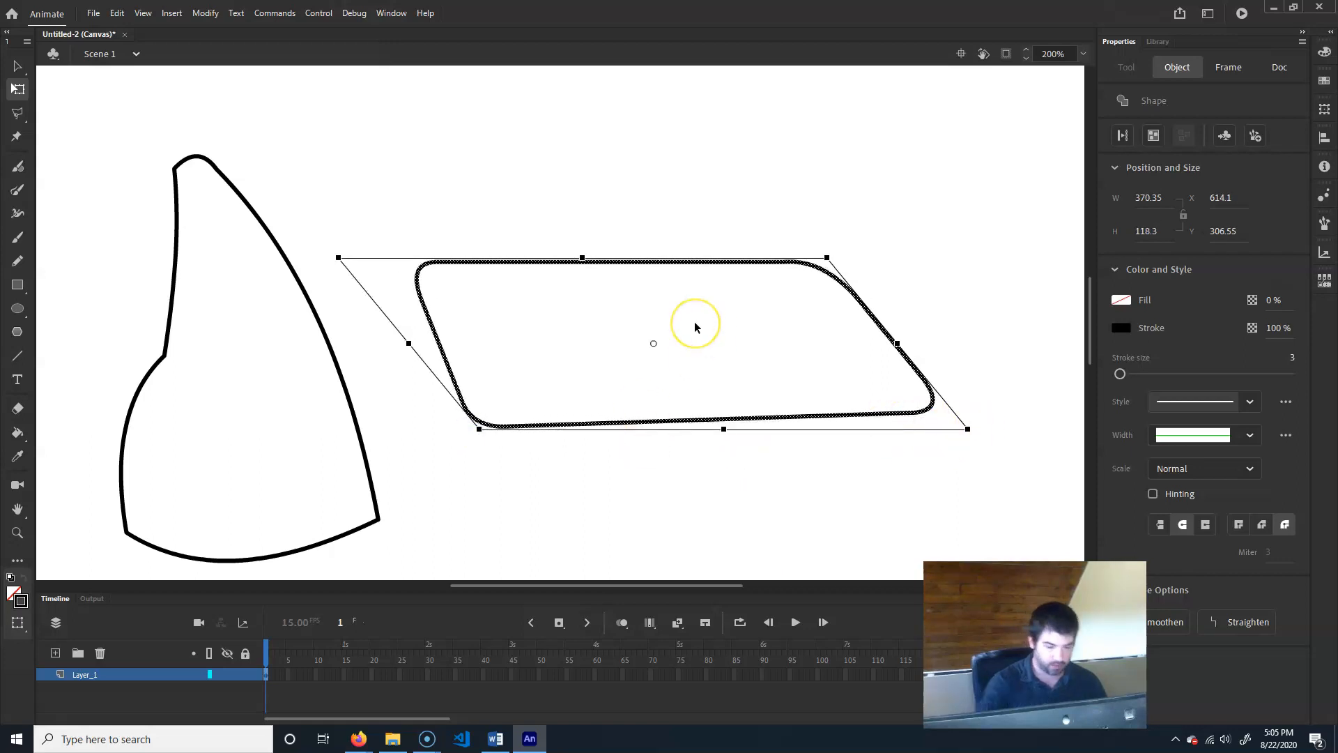
Step: Select the entire slanted shape and move it over the base of the curved cone shape
{"action": "key", "text": "ctrl+minus"}
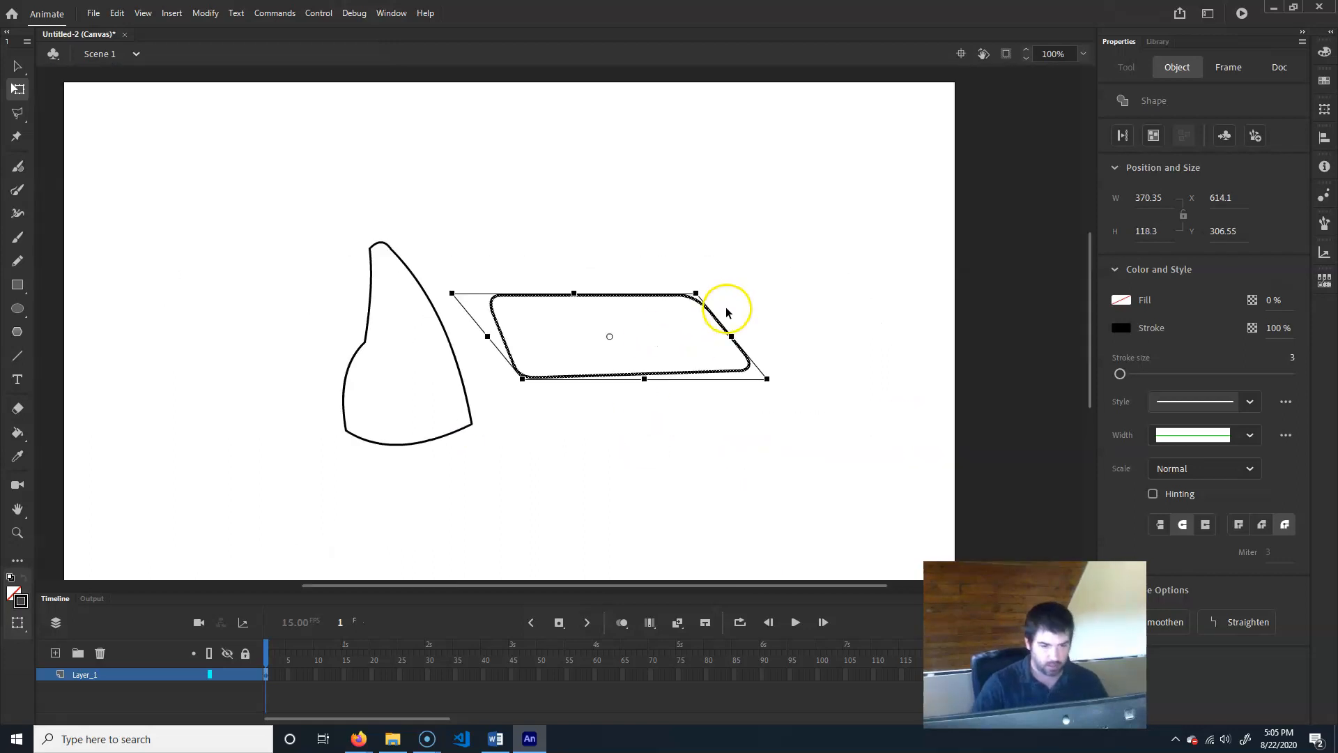
{"action": "mouse_move", "coordinate": [673, 318]}
{"action": "left_mouse_down"}
{"action": "mouse_move", "coordinate": [511, 416]}
{"action": "mouse_move", "coordinate": [621, 388]}
{"action": "left_mouse_up"}
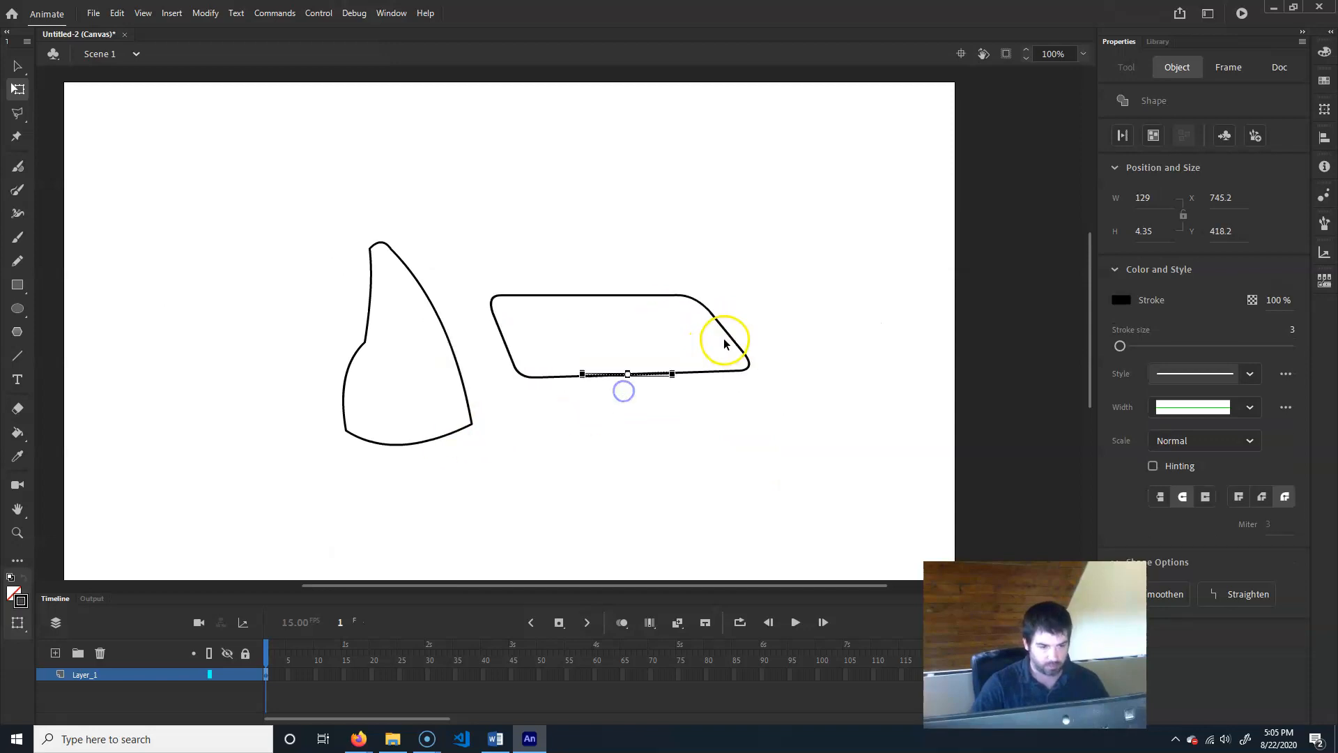
{"action": "left_click_drag", "start_coordinate": [479, 416], "coordinate": [870, 190]}
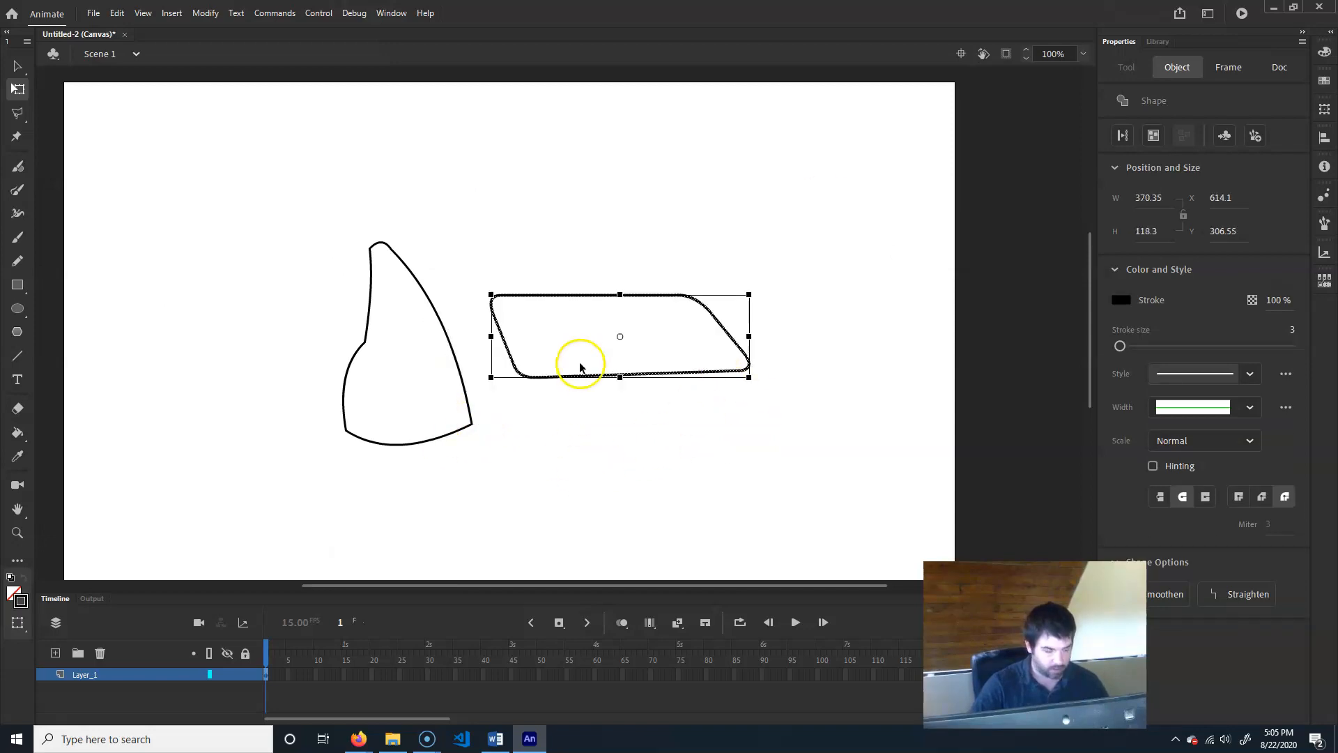
{"action": "key", "text": "v"}
{"action": "left_click_drag", "start_coordinate": [699, 377], "coordinate": [493, 470]}
Step: Narrow the slanted shape to about 301 wide with Free Transform and reduce its height to fit around the cone's base
{"action": "key", "text": "q"}
{"action": "left_click_drag", "start_coordinate": [286, 431], "coordinate": [310, 432]}
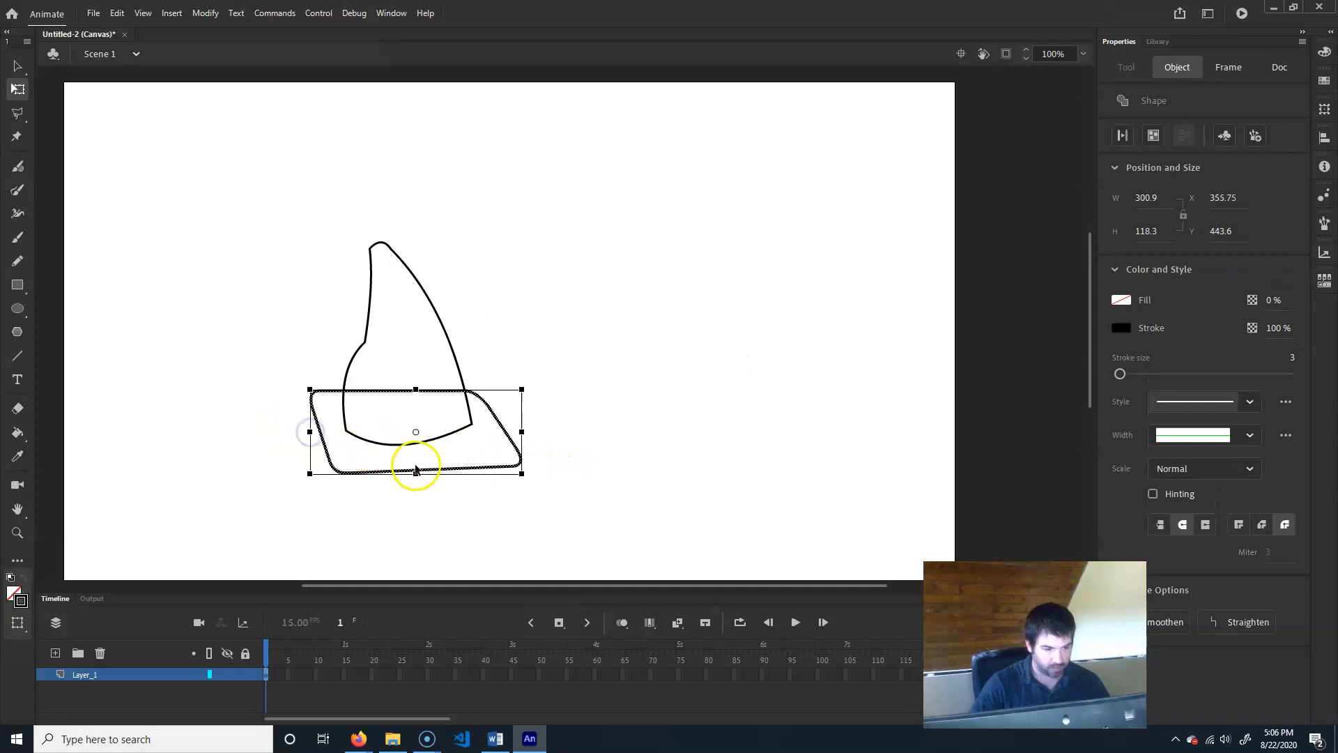
{"action": "left_click_drag", "start_coordinate": [416, 470], "coordinate": [413, 461]}
{"action": "left_click", "coordinate": [602, 324]}
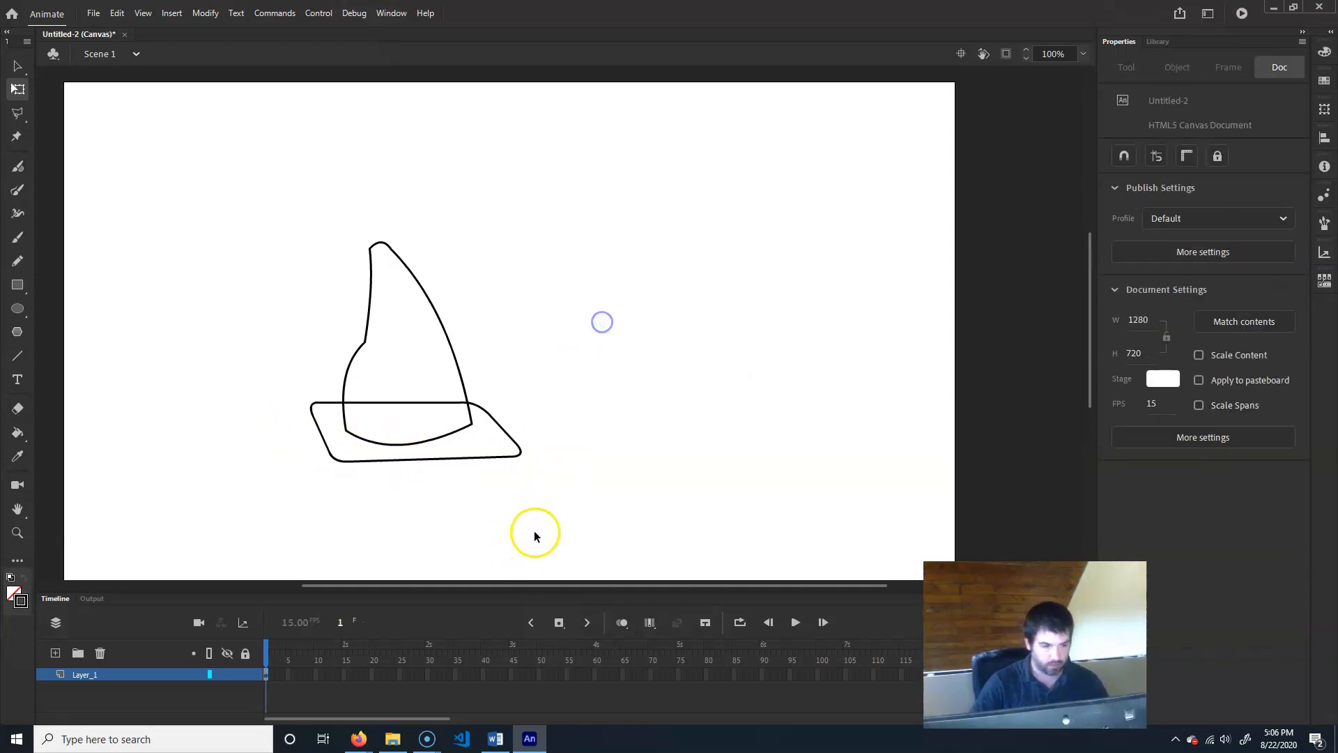
Step: Delete the segments of the slanted shape's upper edge that run inside the cone
{"action": "left_click", "coordinate": [438, 403]}
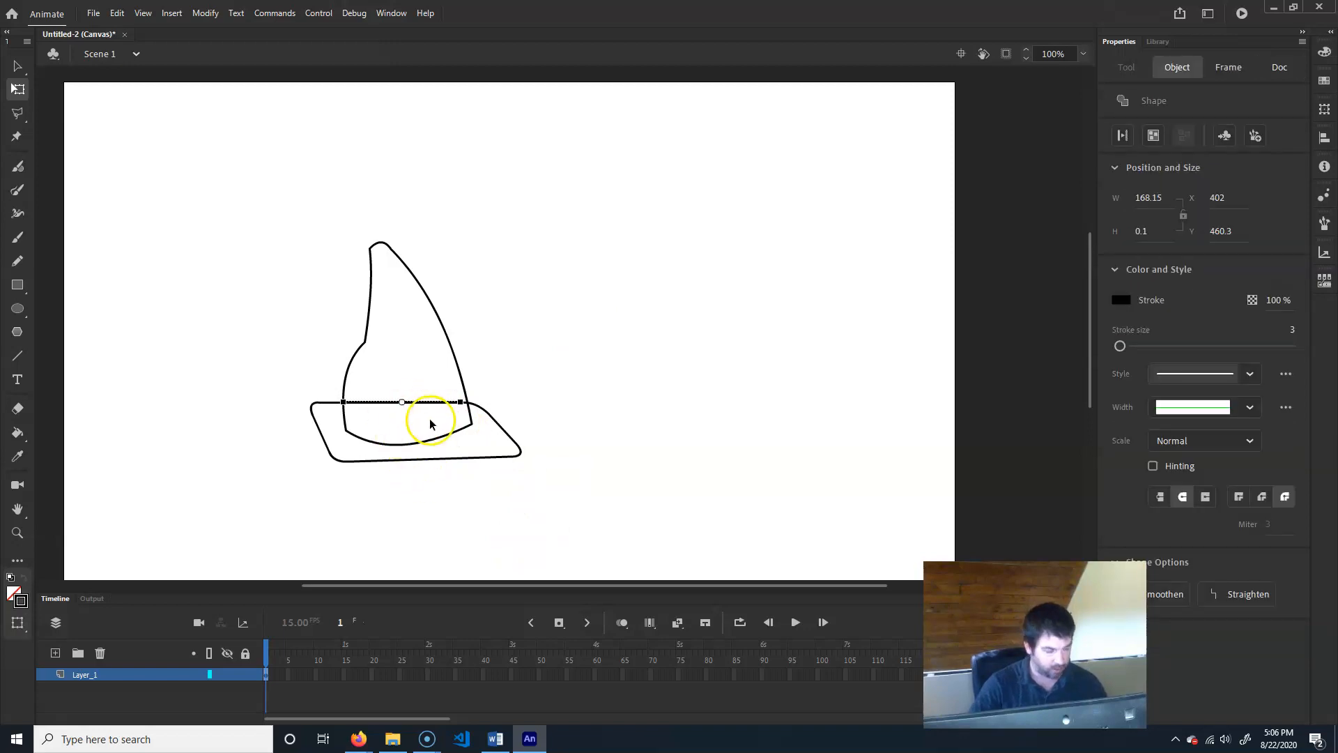
{"action": "key", "text": "v"}
{"action": "left_click", "coordinate": [415, 410]}
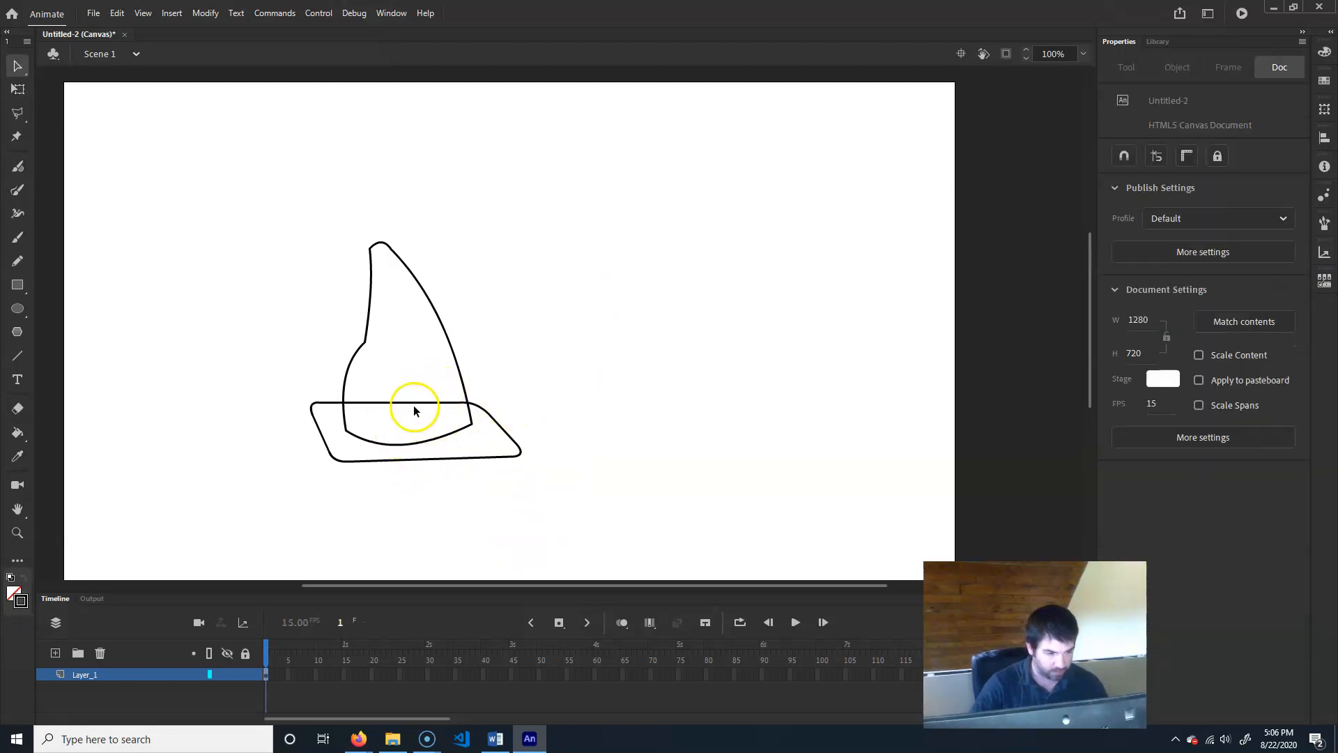
{"action": "left_click", "coordinate": [420, 402]}
{"action": "key", "text": "Delete"}
{"action": "left_click", "coordinate": [460, 400]}
{"action": "key", "text": "Delete"}
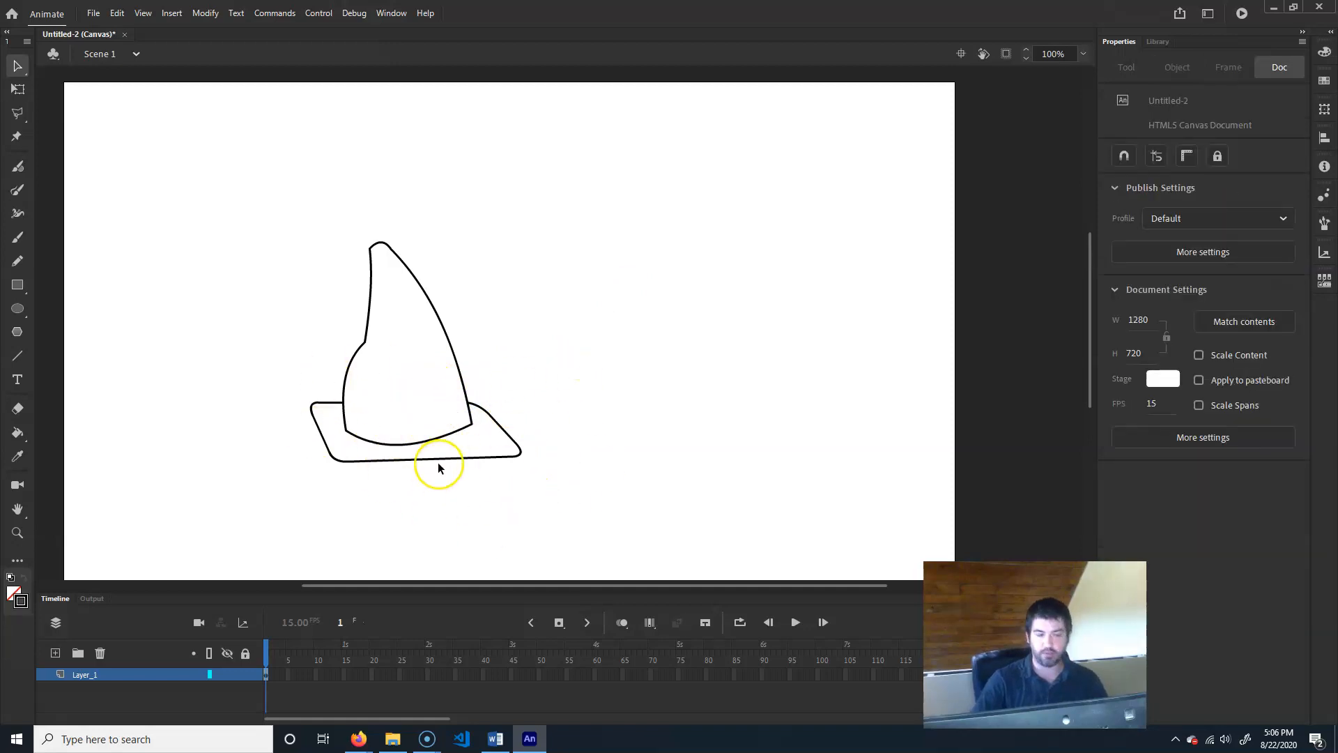